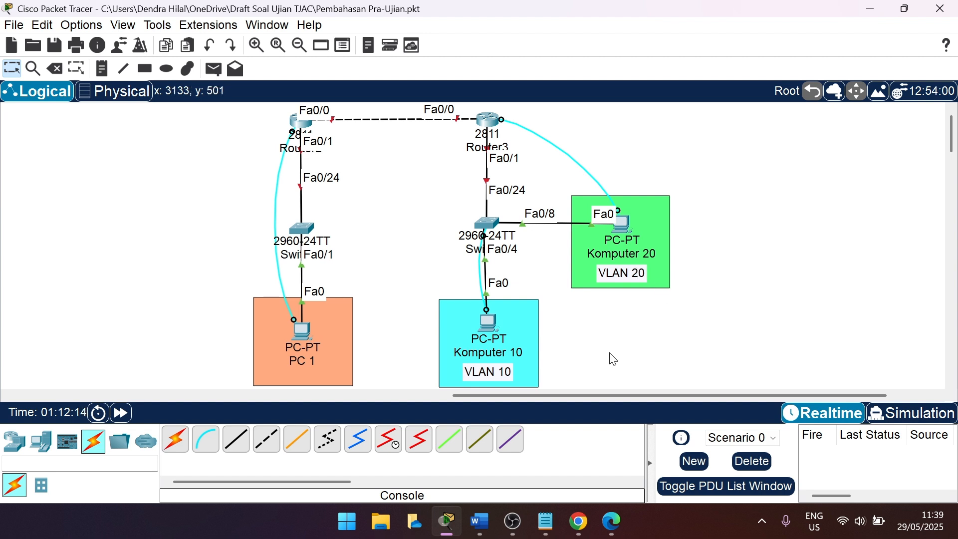
# Review the IP segment table for PC 1, both routers and the VLANs in Word, comparing it with the Packet Tracer topology
pyautogui.click(479, 521)
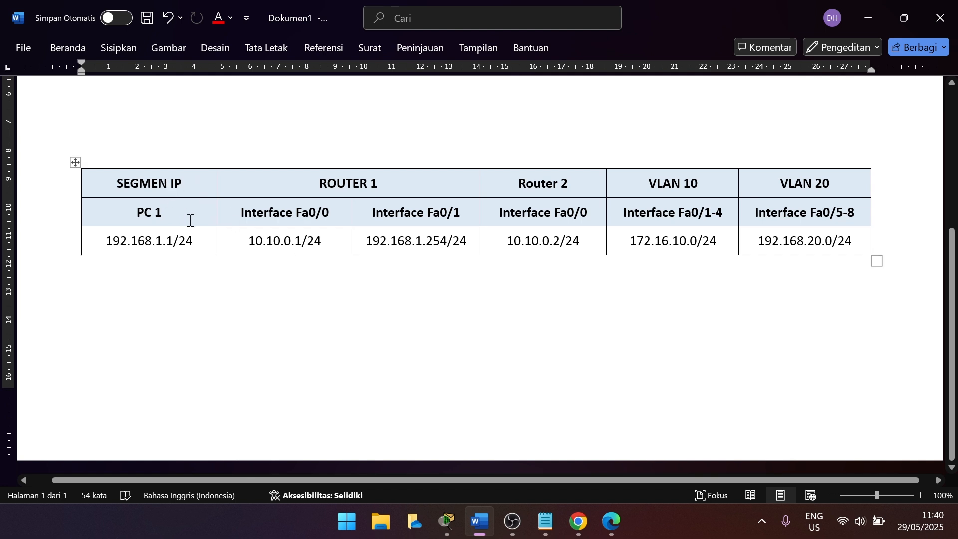
pyautogui.click(447, 521)
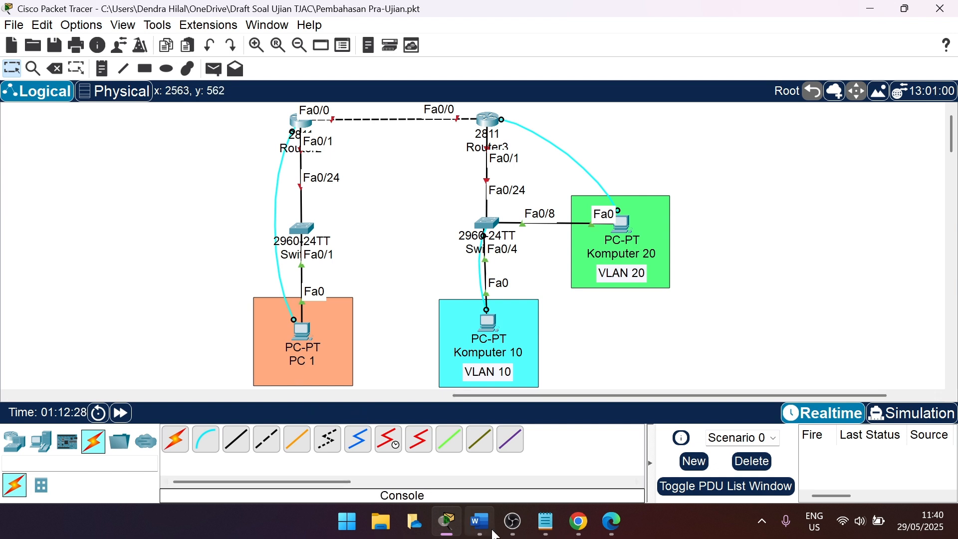
pyautogui.click(493, 531)
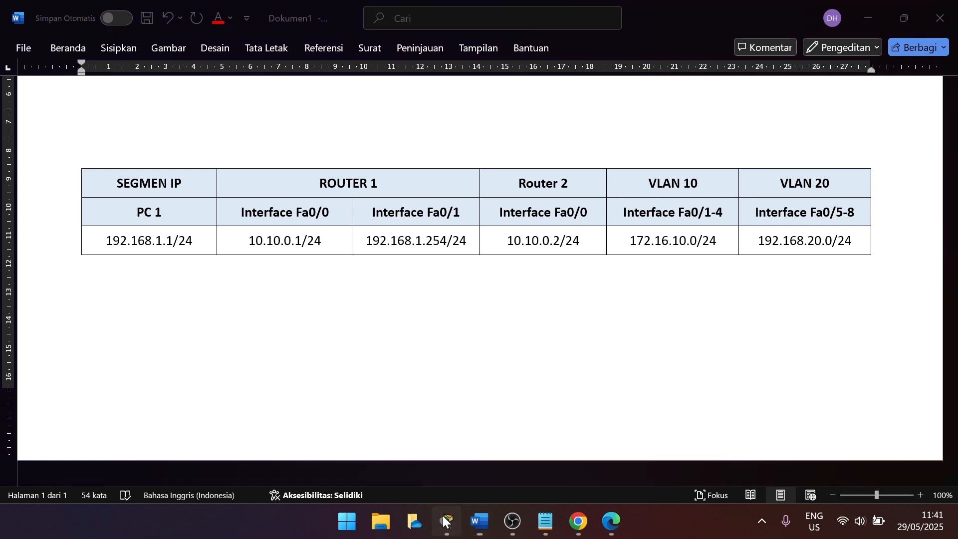
pyautogui.click(447, 521)
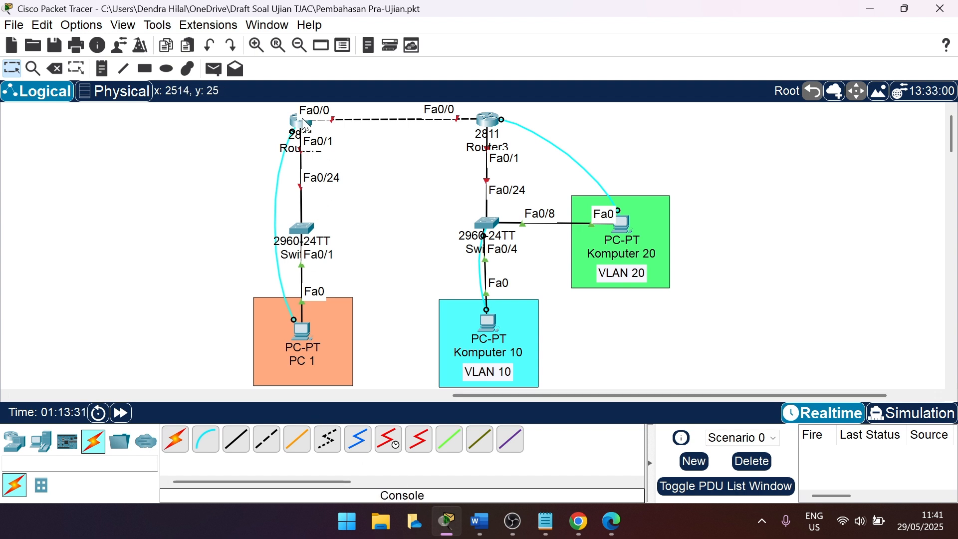
# Shift the whole network topology, including the VLAN 10 and VLAN 20 labels, toward the left side of the workspace
pyautogui.click(303, 328)
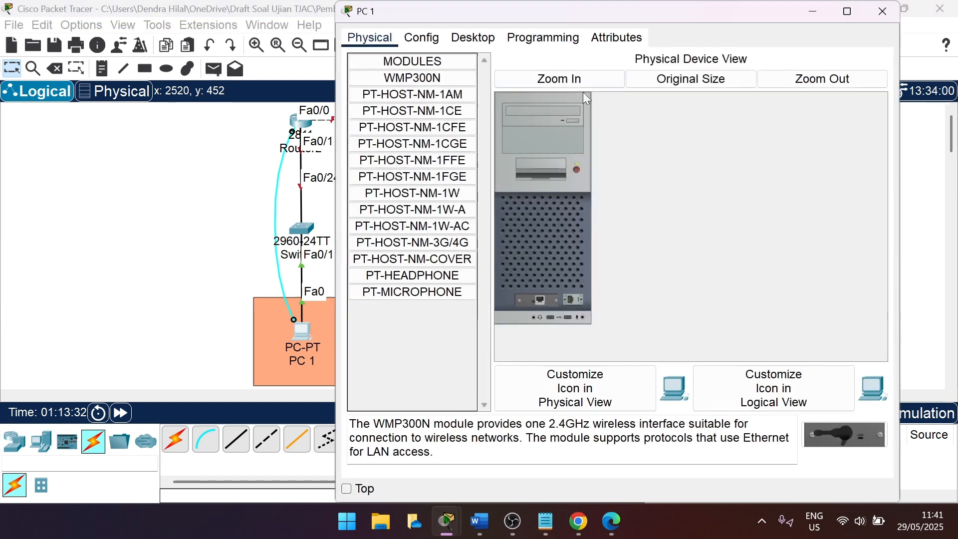
pyautogui.click(473, 37)
pyautogui.hscroll(3, 183, 192)
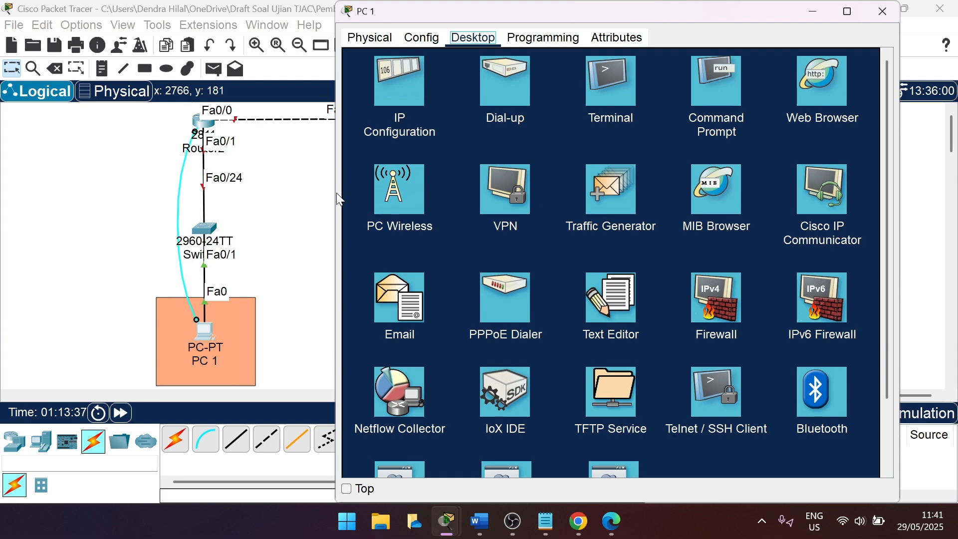
pyautogui.click(310, 188)
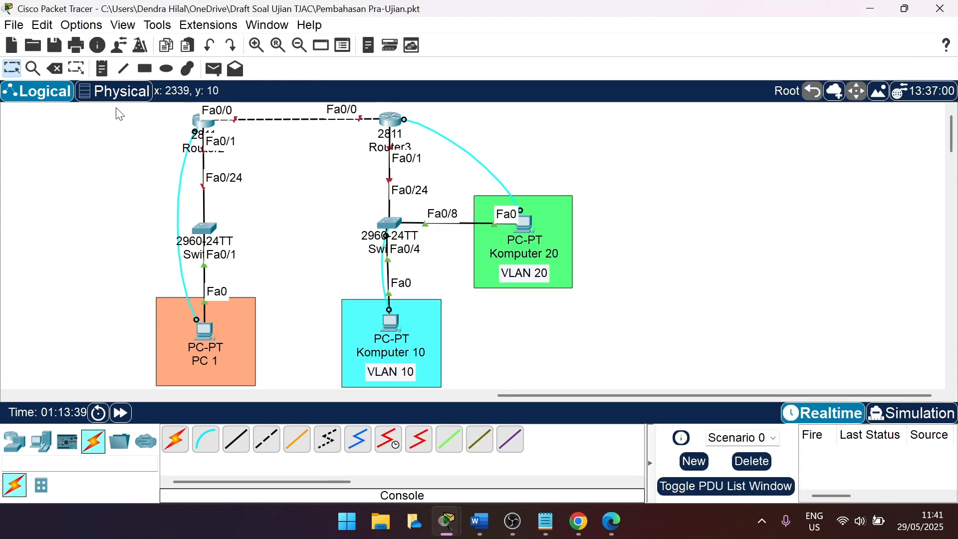
pyautogui.moveTo(113, 112); pyautogui.dragTo(632, 350)
pyautogui.moveTo(542, 247); pyautogui.dragTo(417, 247)
pyautogui.moveTo(390, 375); pyautogui.dragTo(277, 375)
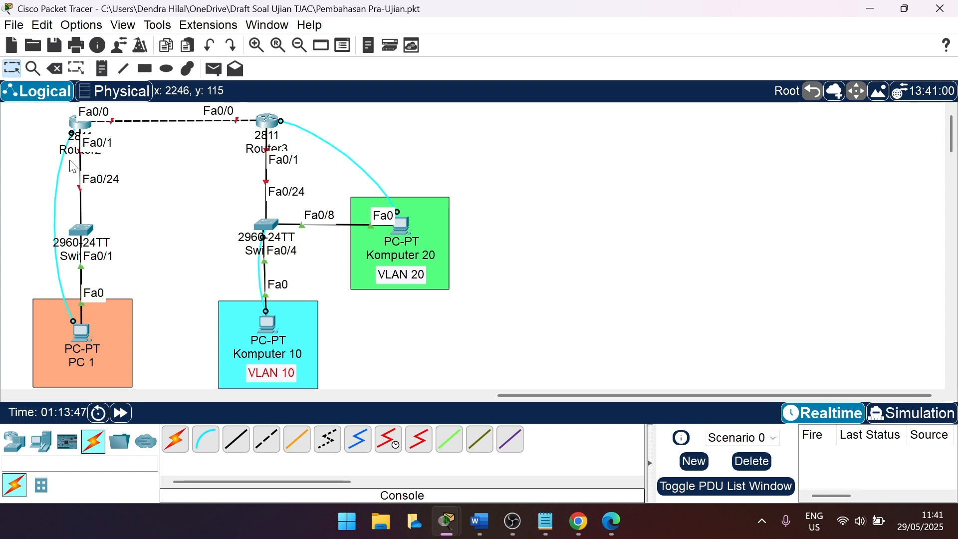
# Start a terminal session from PC 1 to its console-connected router using the default port settings of 9600 bits per second
pyautogui.click(82, 331)
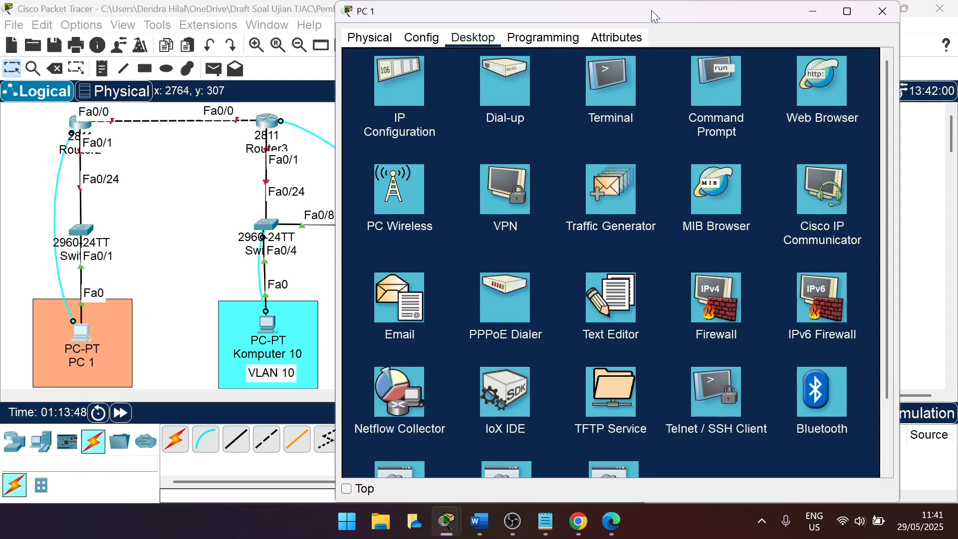
pyautogui.moveTo(642, 15); pyautogui.dragTo(695, 16)
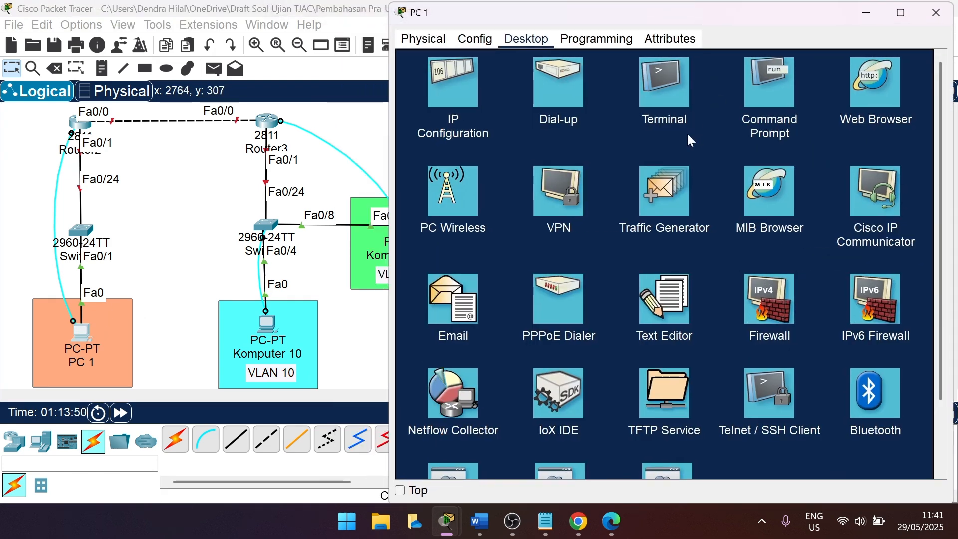
pyautogui.click(674, 86)
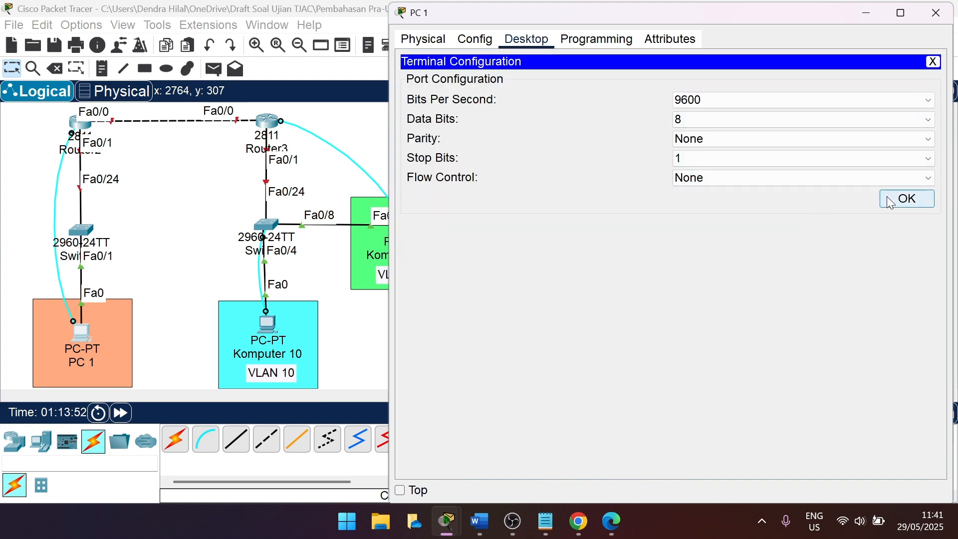
pyautogui.click(904, 197)
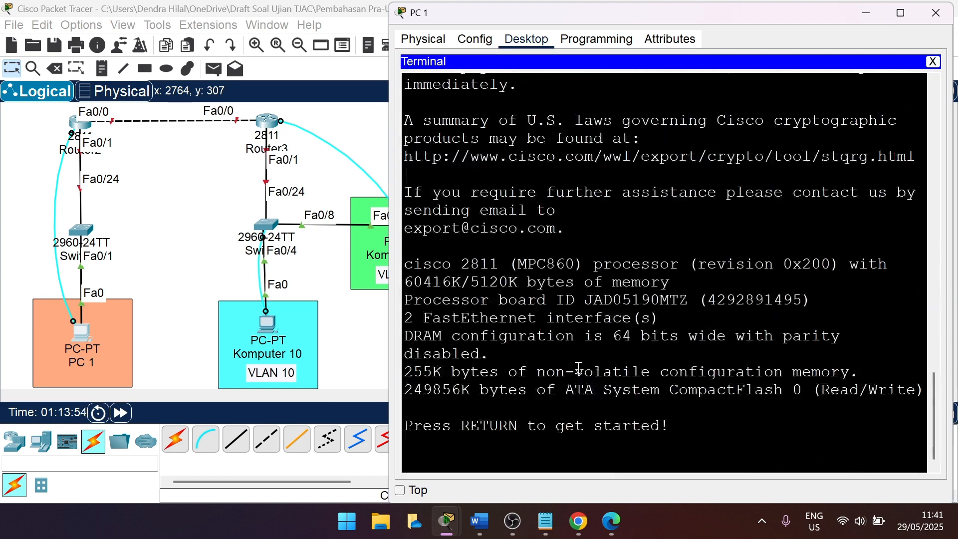
pyautogui.press('Return')
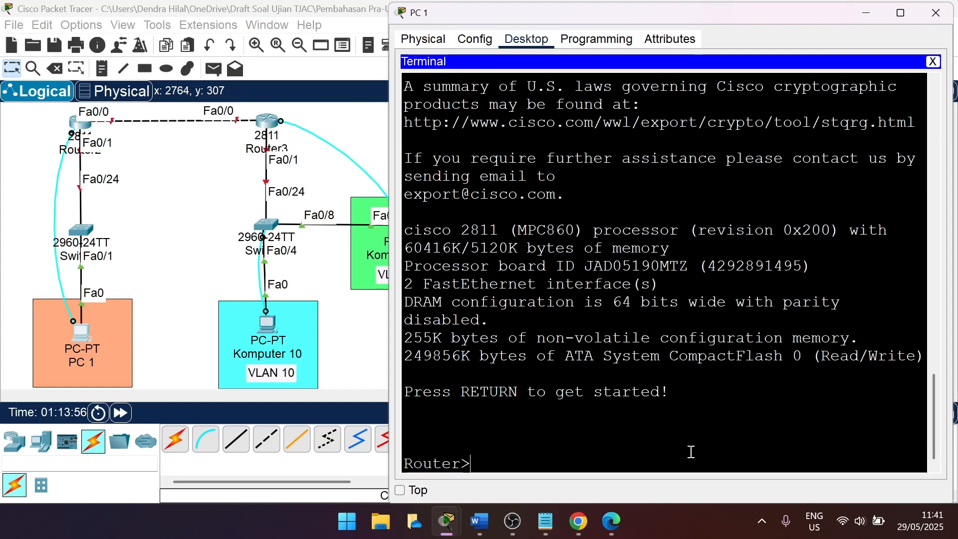
# Enter privileged mode and global configuration mode on the router with enable and configure terminal
pyautogui.write('enable')
pyautogui.press('Return')
pyautogui.write('configure terminal')
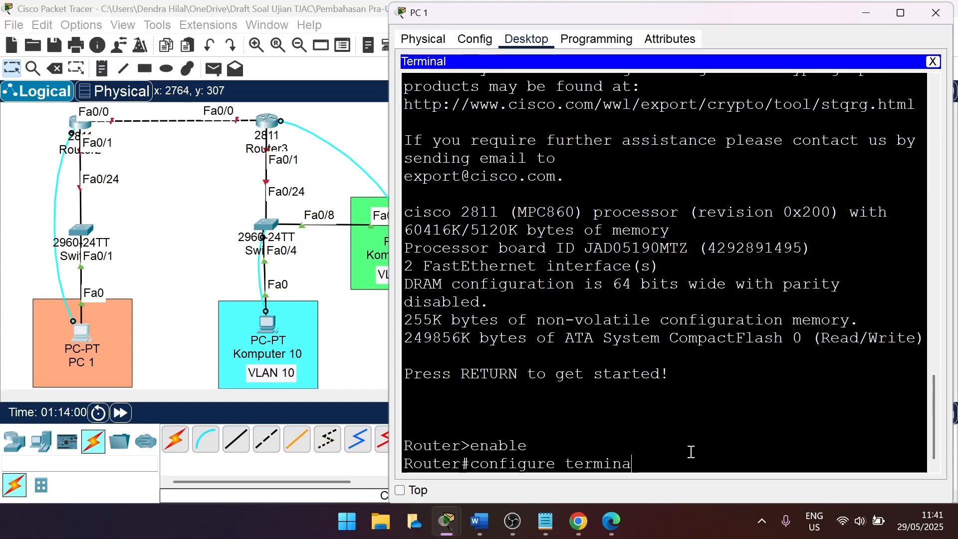
pyautogui.press('Return')
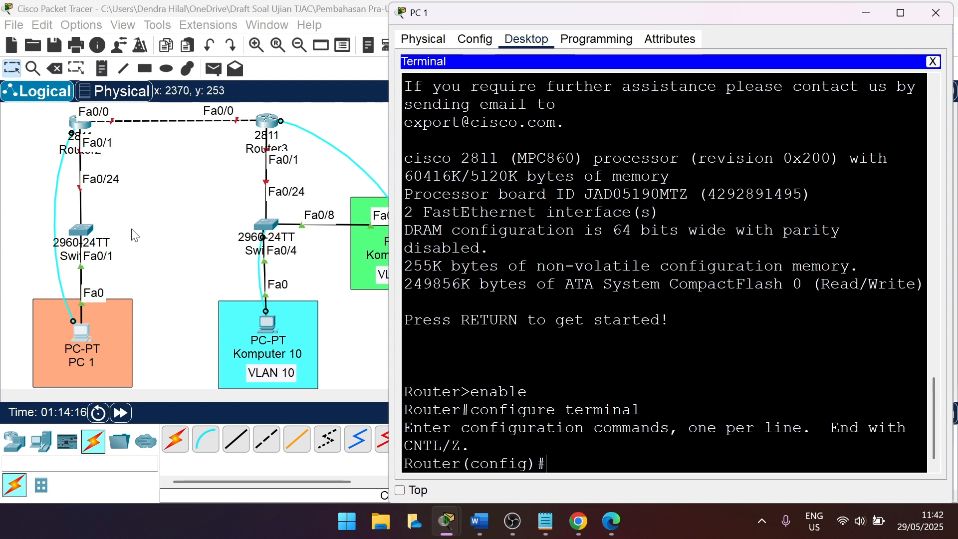
# Assign IP address 10.10.0.1 with mask 255.255.255.0 to the router's interface fa0/0, consulting the IP table in Word
pyautogui.moveTo(485, 536)
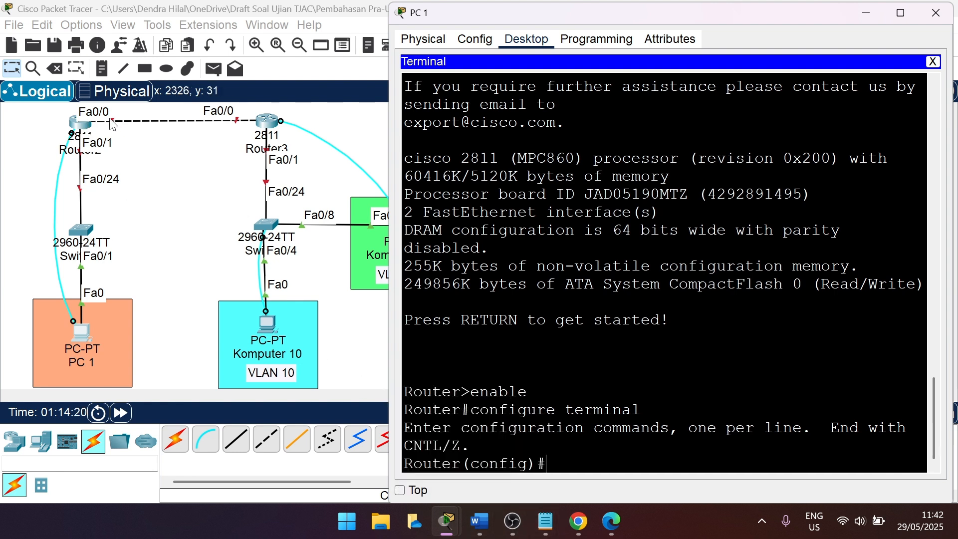
pyautogui.write('interface fa')
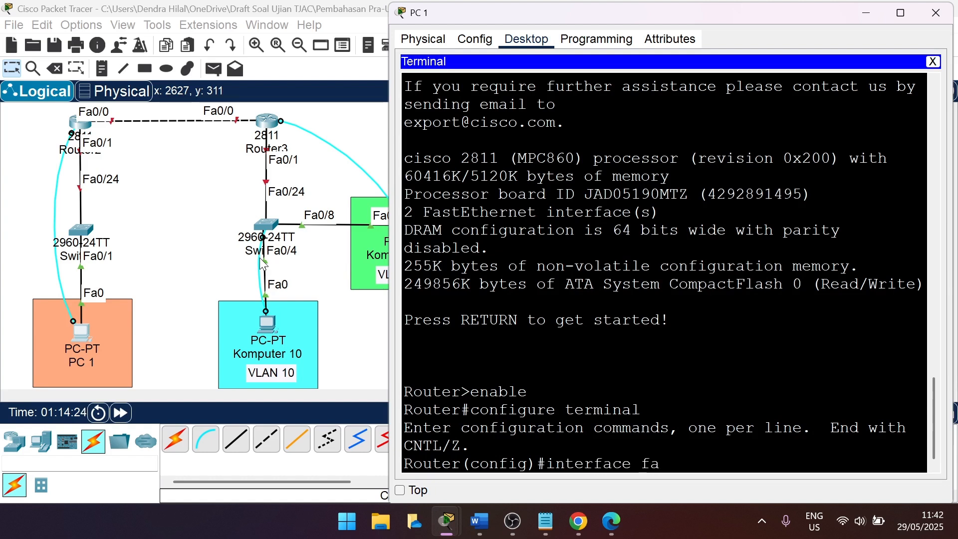
pyautogui.write('0/0')
pyautogui.press('Return')
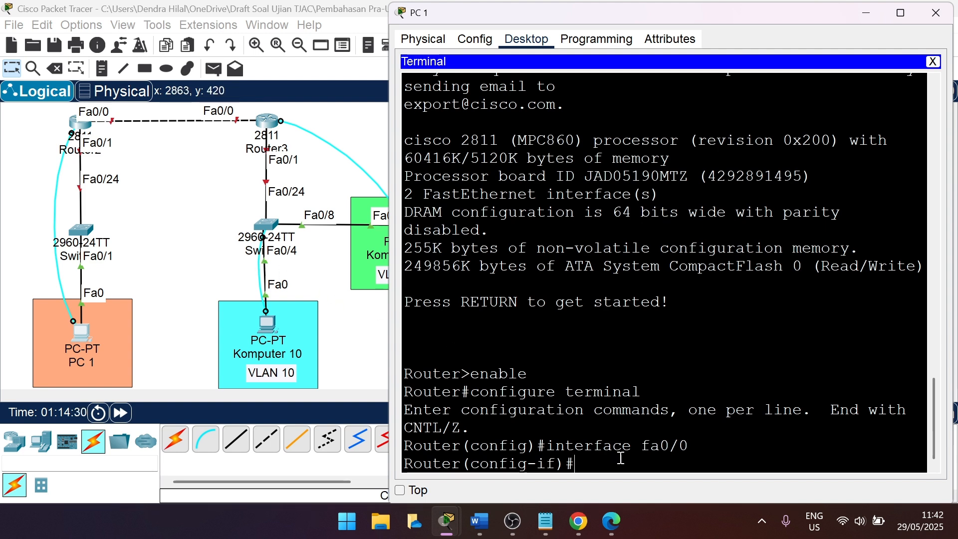
pyautogui.click(479, 522)
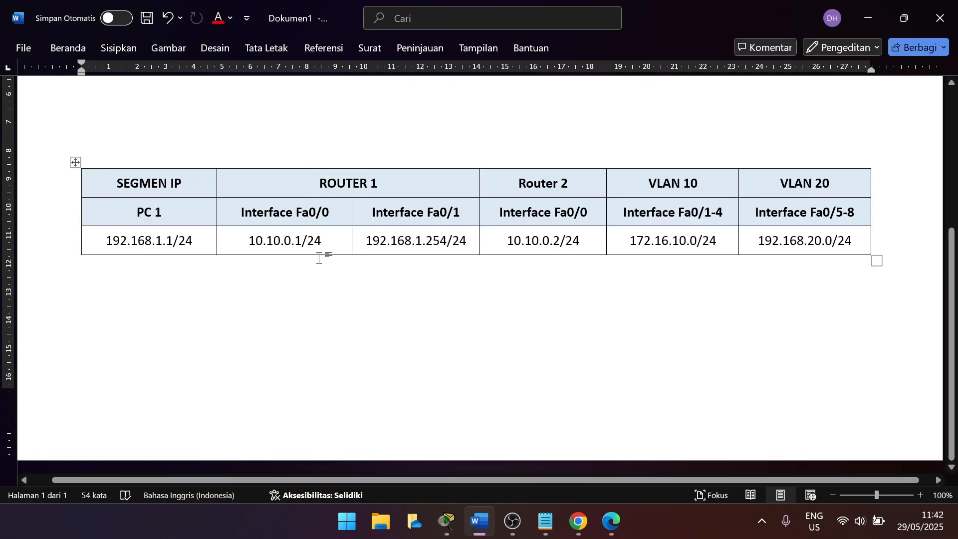
pyautogui.click(869, 17)
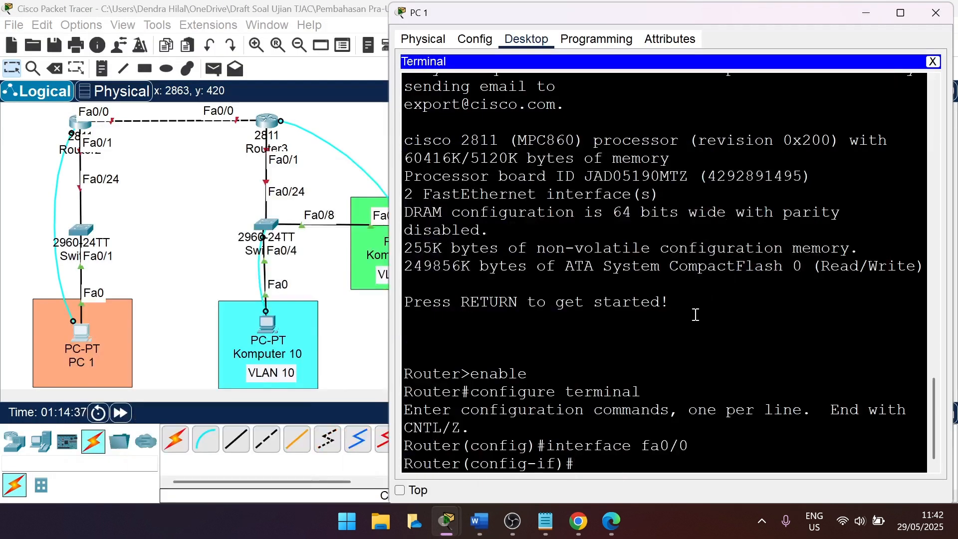
pyautogui.write('ip add')
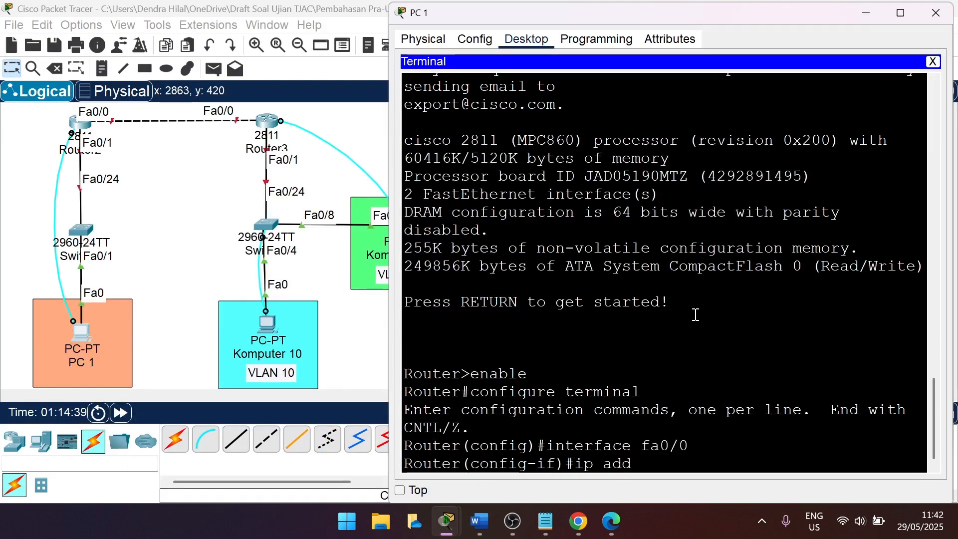
pyautogui.write('ress 10.10.0.1')
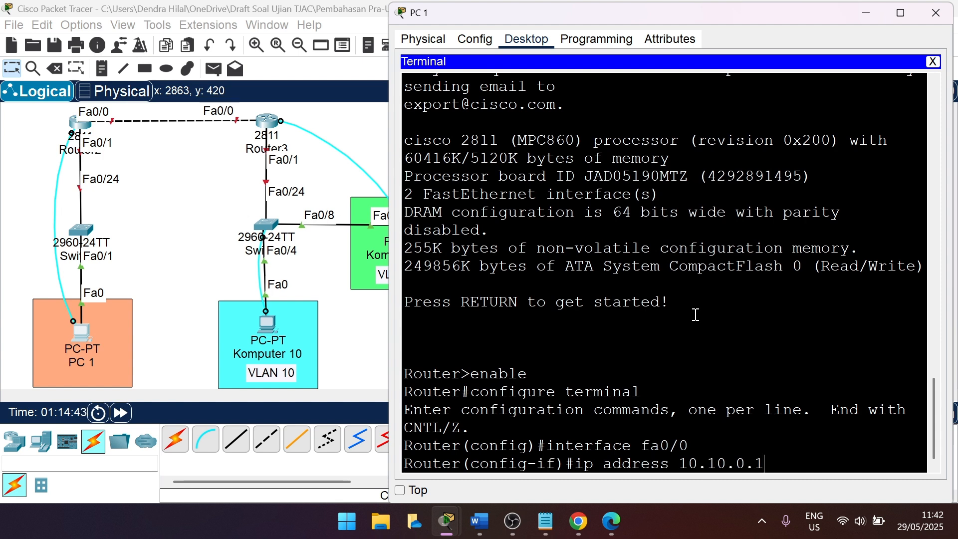
pyautogui.write(' 255.255.255')
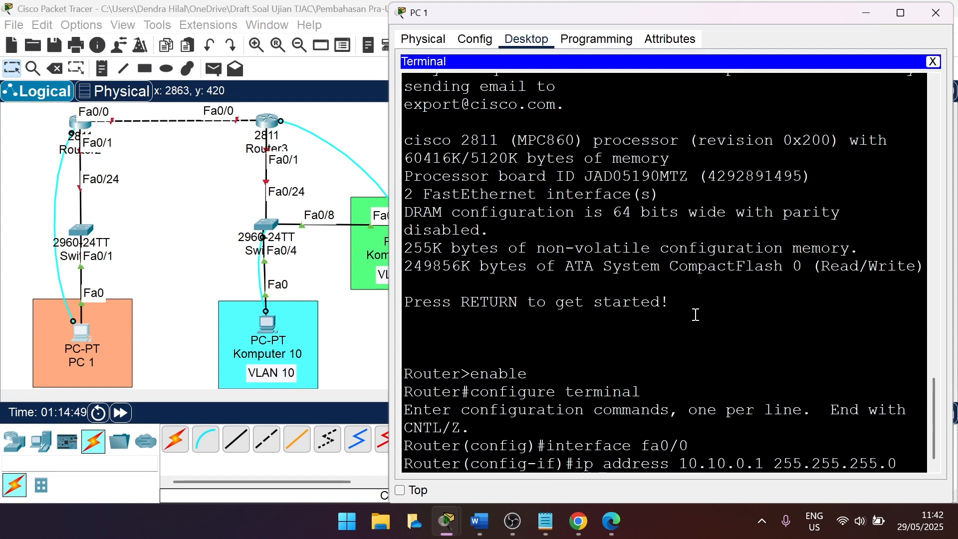
pyautogui.write('.0')
pyautogui.press('Return')
# Enable interface fa0/0 with no shutdown and exit to global configuration mode
pyautogui.write('no shutdown')
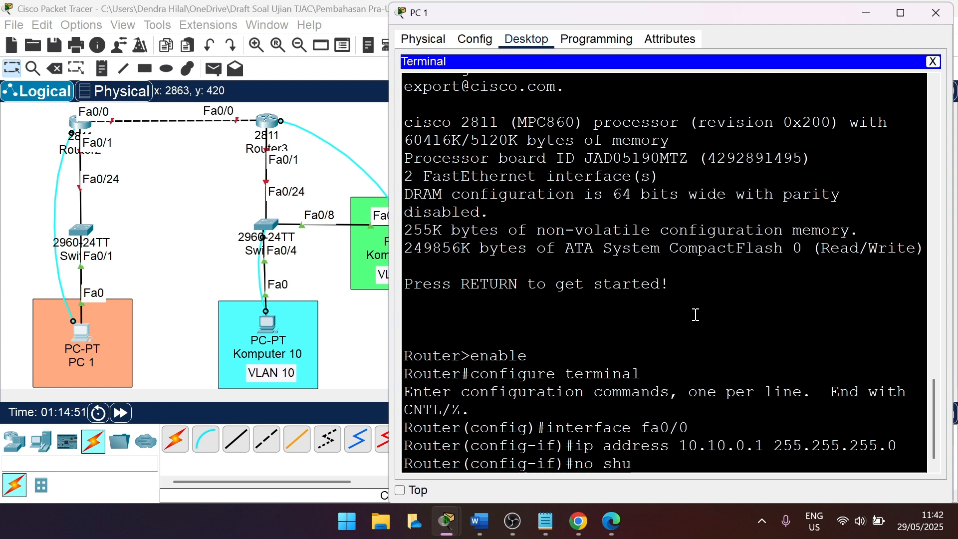
pyautogui.press('Return')
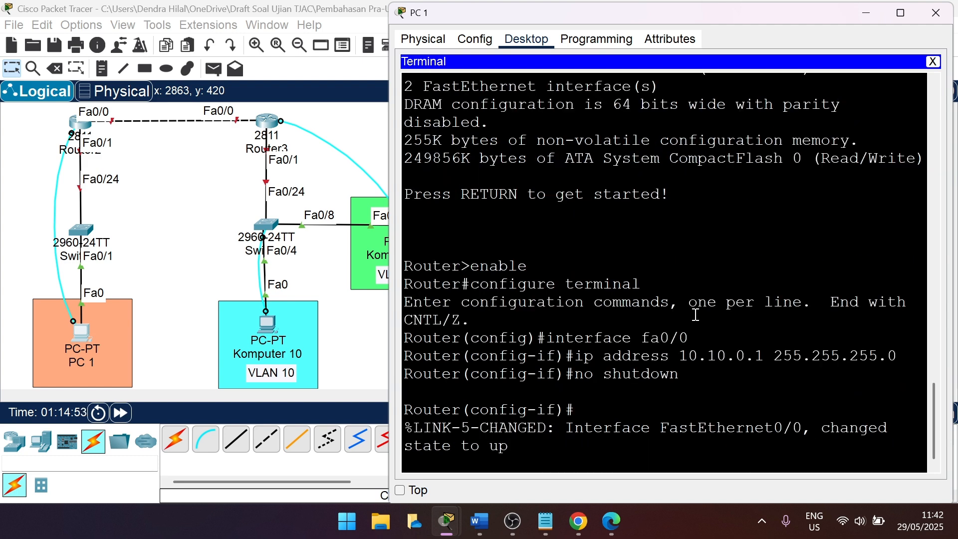
pyautogui.press('Return')
pyautogui.write('exit')
pyautogui.press('Return')
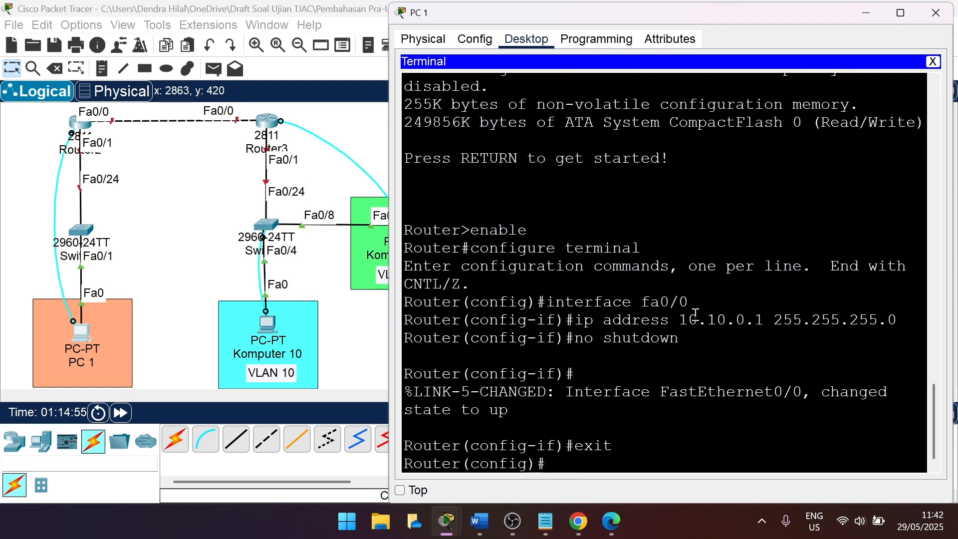
# Assign IP address 192.168.1.254 with mask 255.255.255.0 to the router's interface fa0/1, consulting the IP table in Word
pyautogui.write('interface fa0/1')
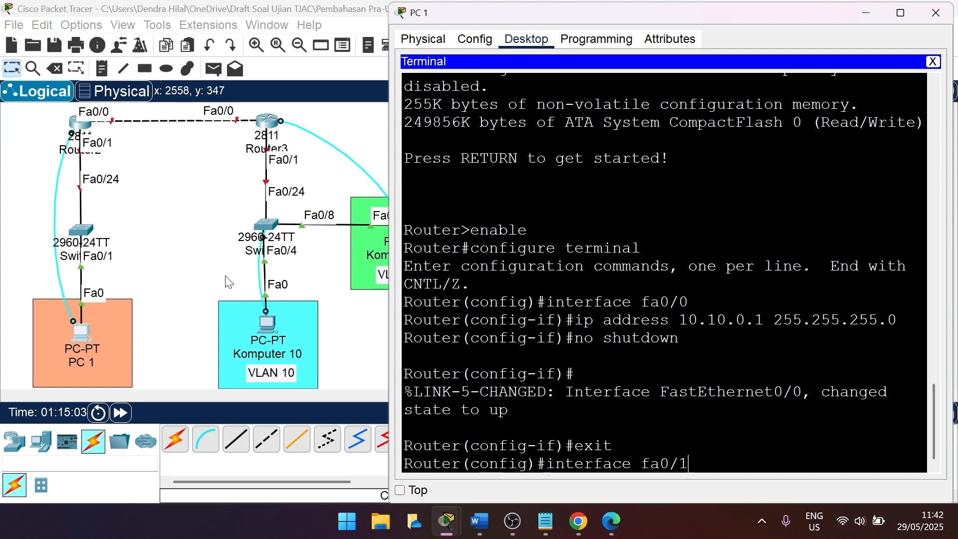
pyautogui.press('Return')
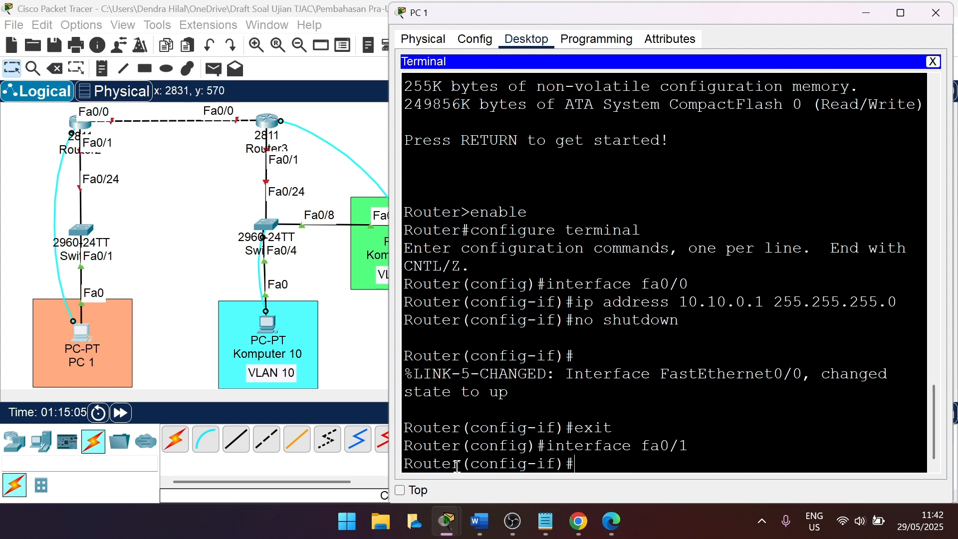
pyautogui.click(469, 508)
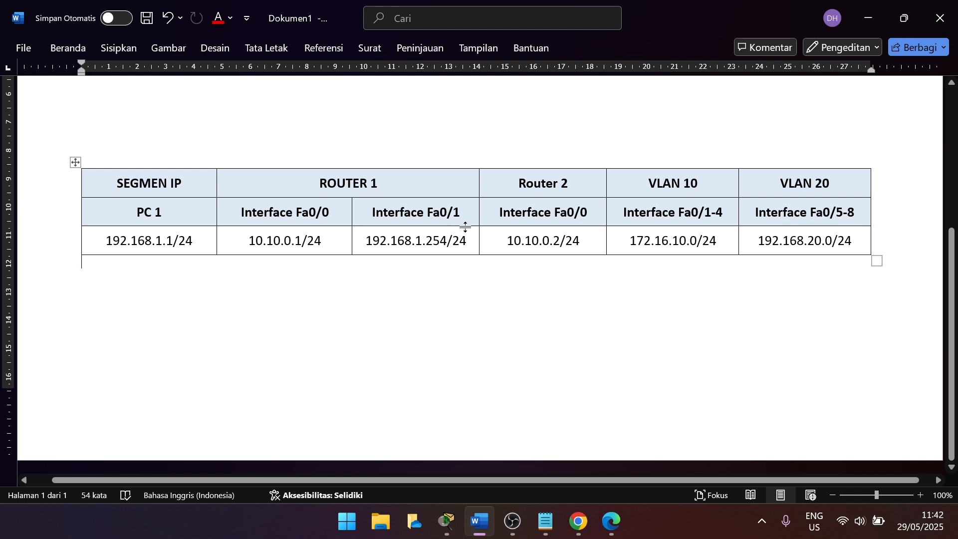
pyautogui.click(446, 521)
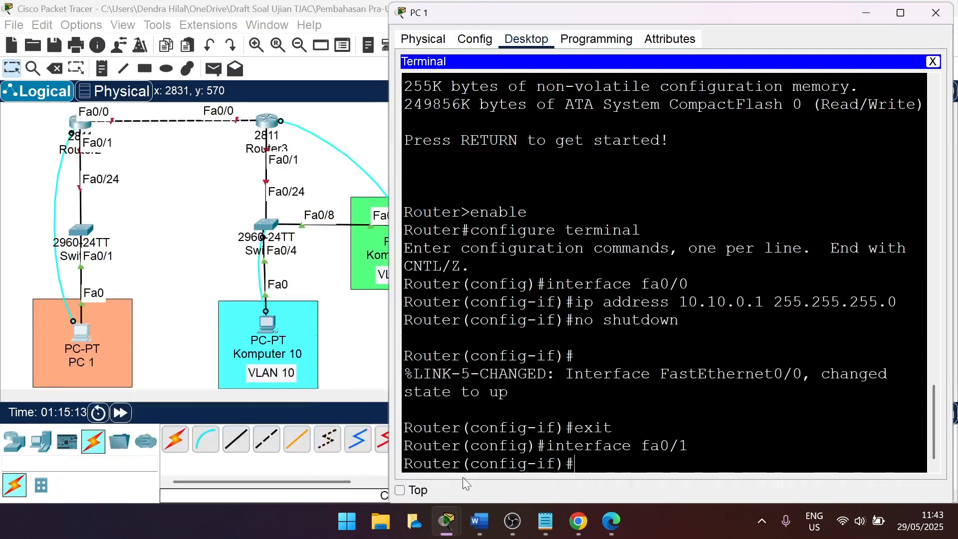
pyautogui.write('ip address ')
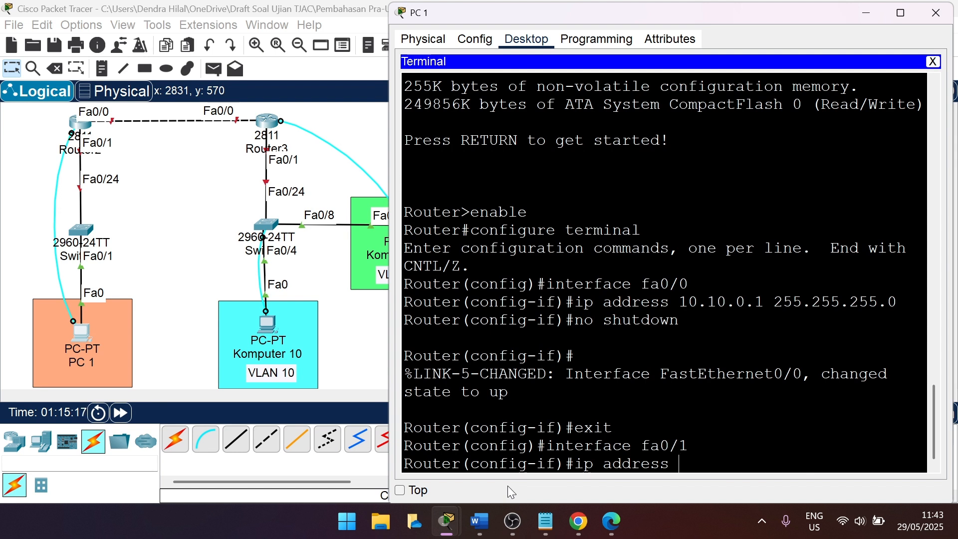
pyautogui.write('192.168.1.254 255')
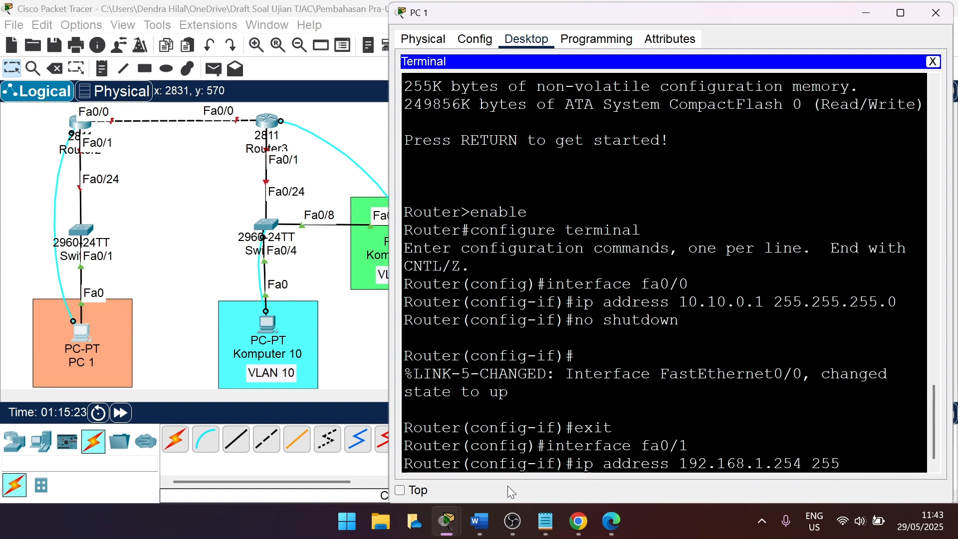
pyautogui.write('.255.255.0')
pyautogui.press('Return')
# Enable interface fa0/1 with no shutdown and exit to global configuration mode
pyautogui.write('no shutdown')
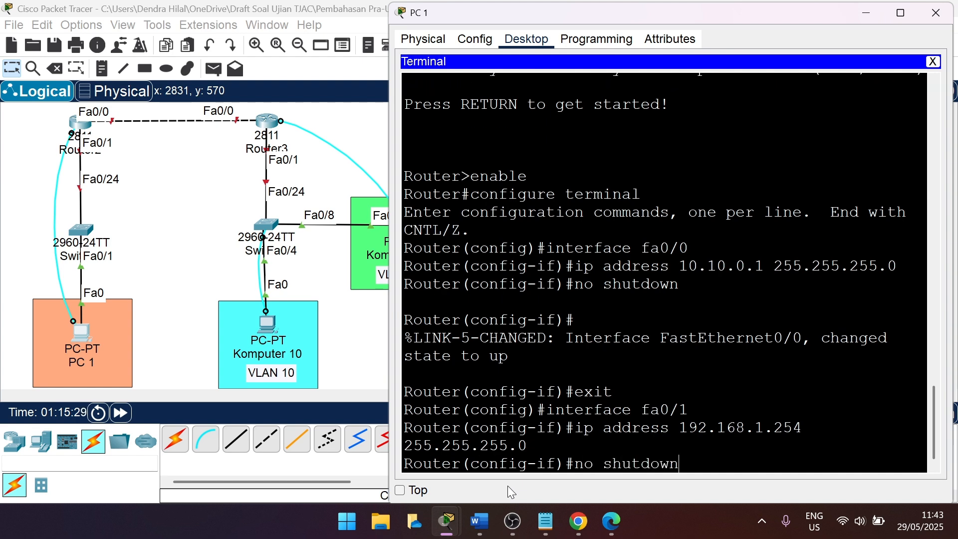
pyautogui.press('Return')
pyautogui.write('exit')
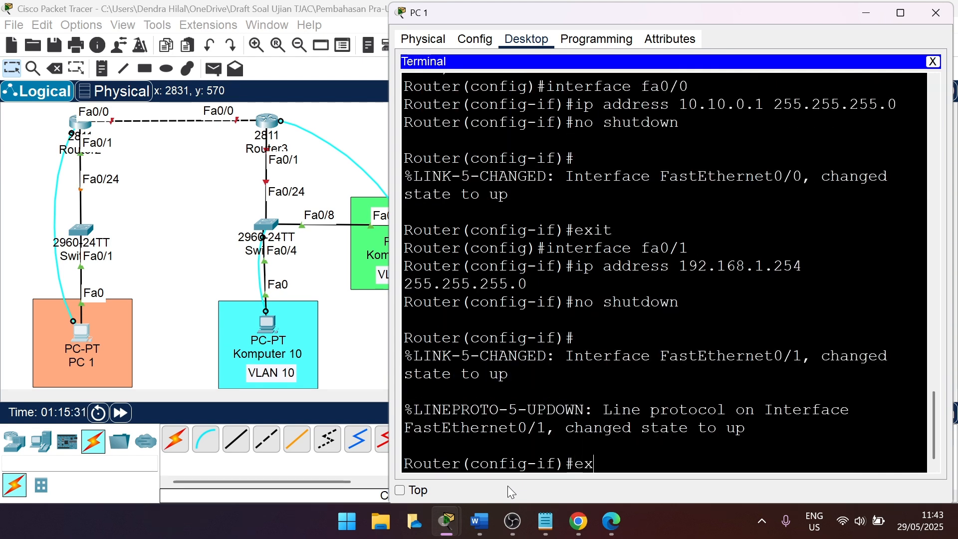
pyautogui.press('Return')
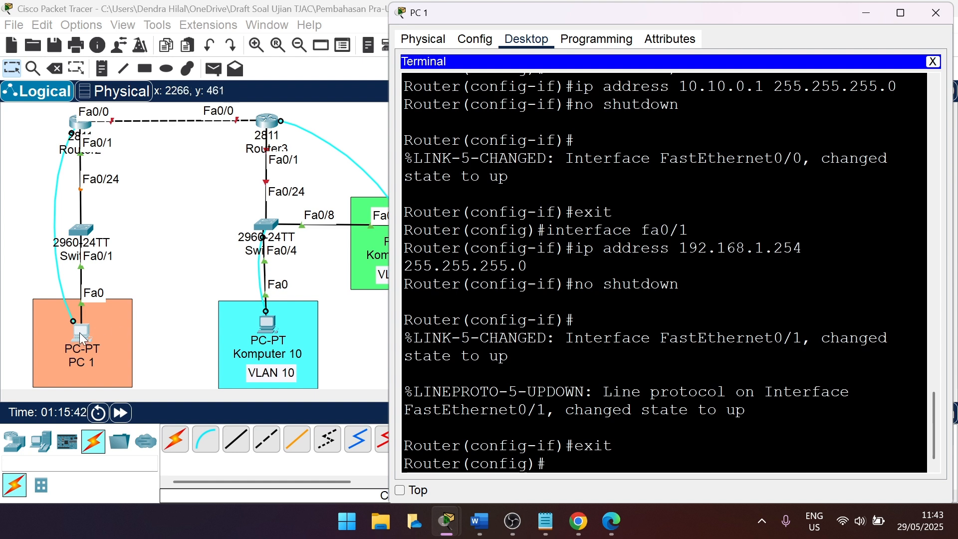
# Assign PC 1 the static IPv4 address 192.168.1.1 with mask 255.255.255.0, consulting the IP table in Word
pyautogui.click(933, 62)
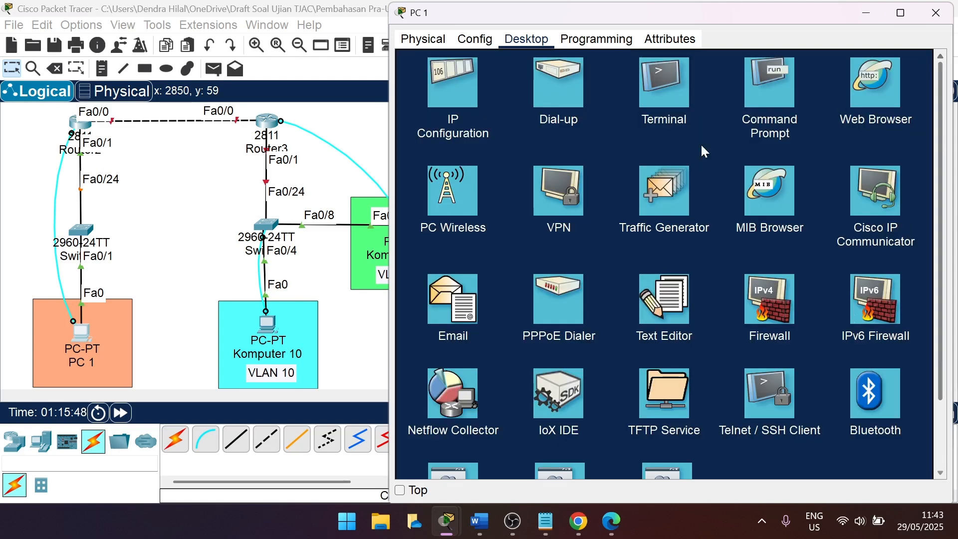
pyautogui.click(461, 94)
pyautogui.click(608, 133)
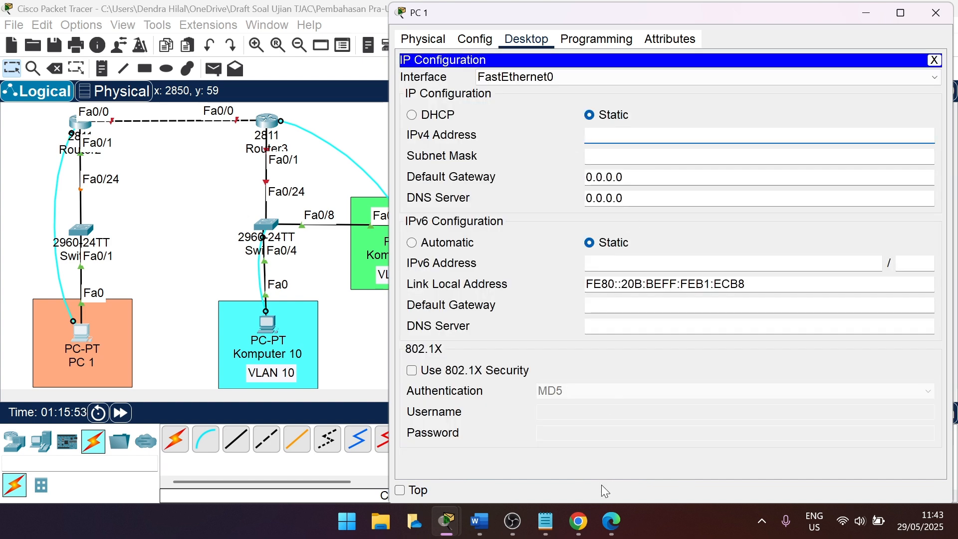
pyautogui.click(481, 522)
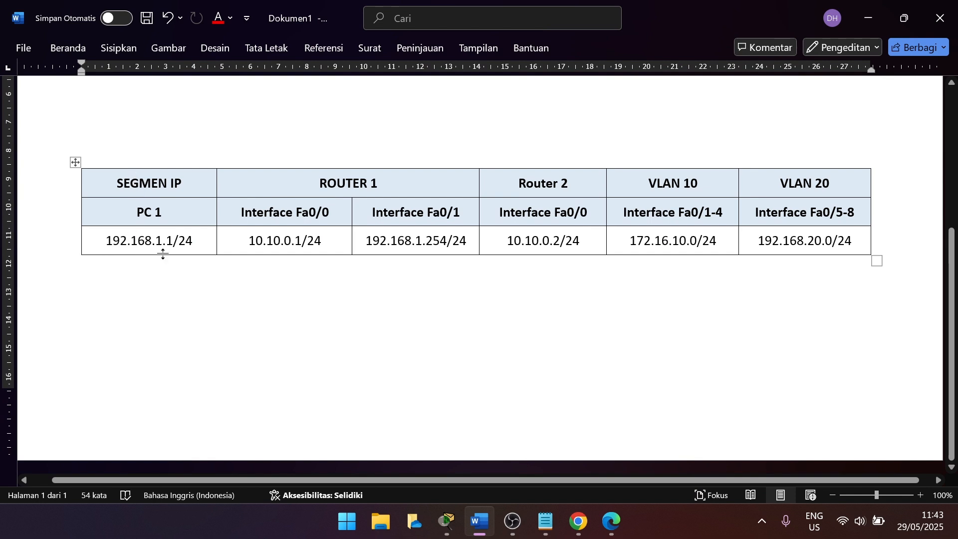
pyautogui.click(869, 9)
pyautogui.write('192.168.1.1')
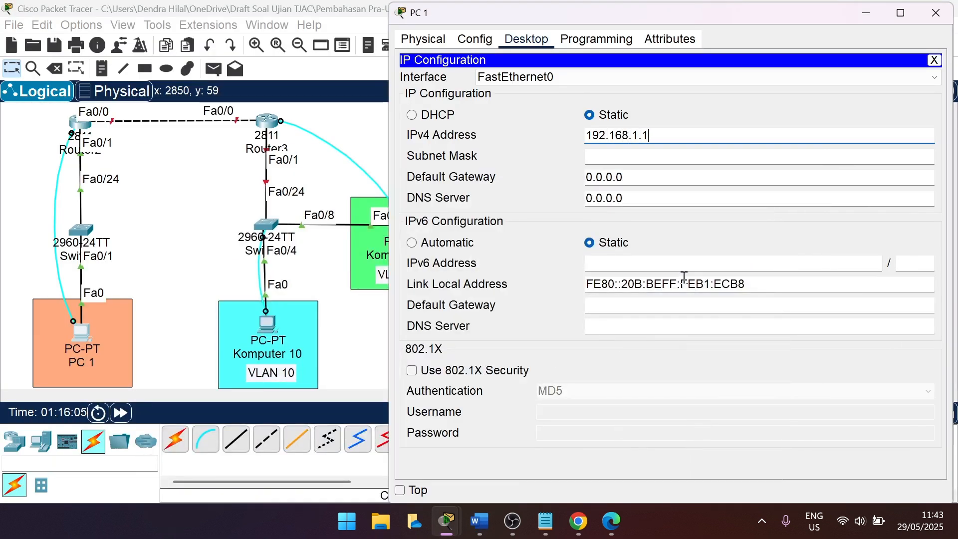
pyautogui.press('Tab')
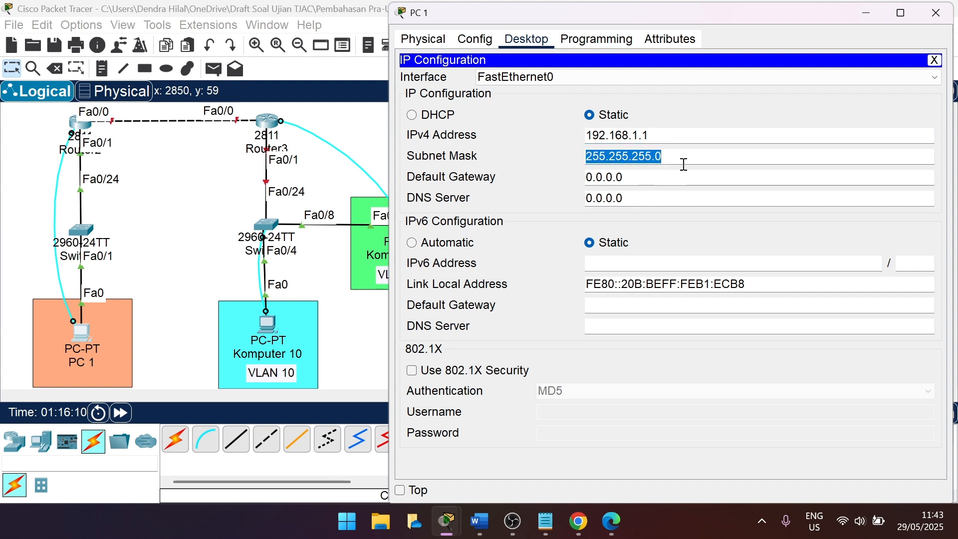
# Set PC 1's default gateway to 192.168.1.254 and close its IP configuration
pyautogui.press('Tab')
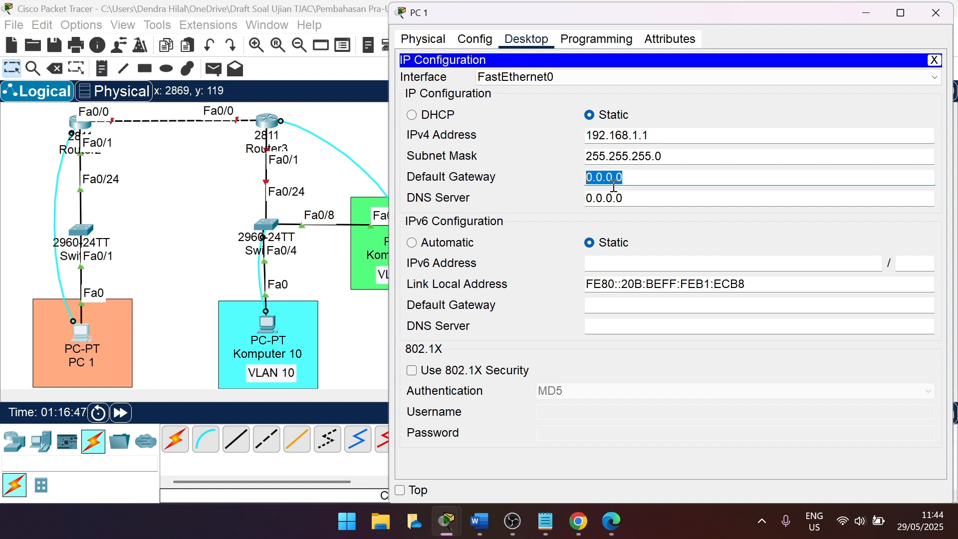
pyautogui.write('192.168.1.254')
pyautogui.click(744, 109)
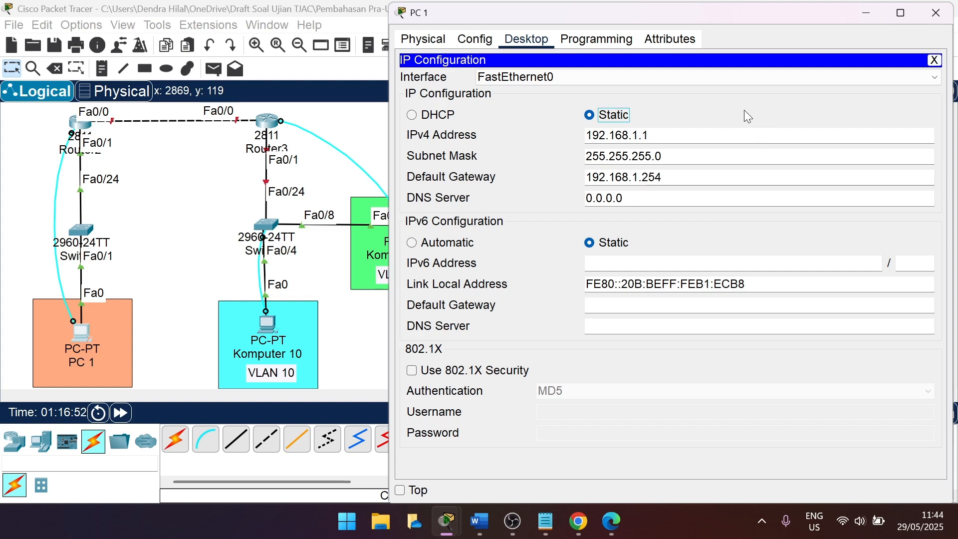
pyautogui.click(934, 60)
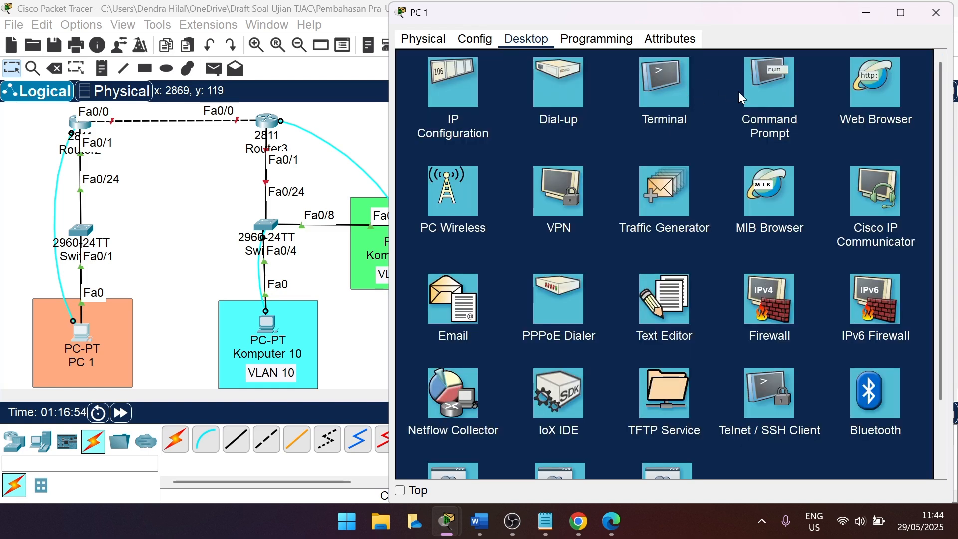
# Review the router's interface configuration in PC 1's terminal against the IP table in Word, then minimize PC 1's window
pyautogui.click(680, 78)
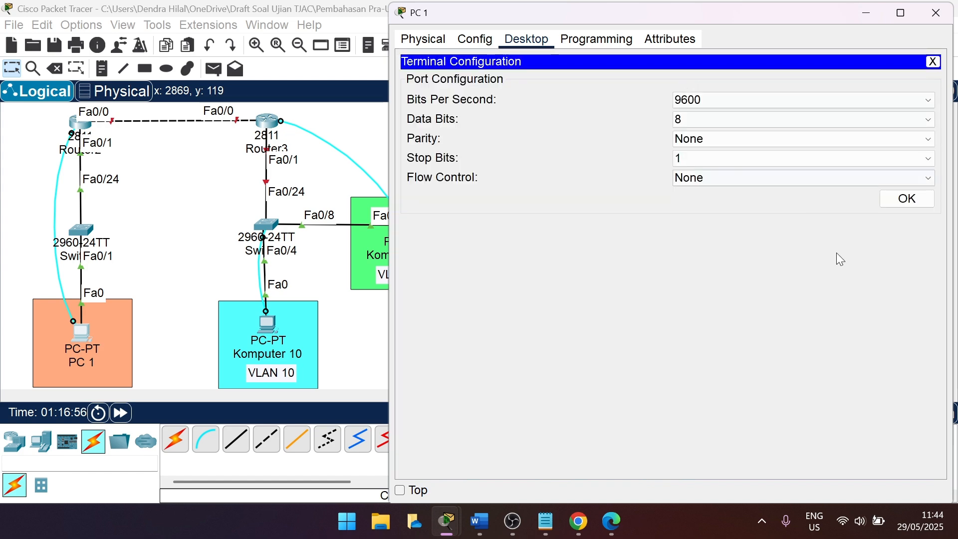
pyautogui.click(911, 201)
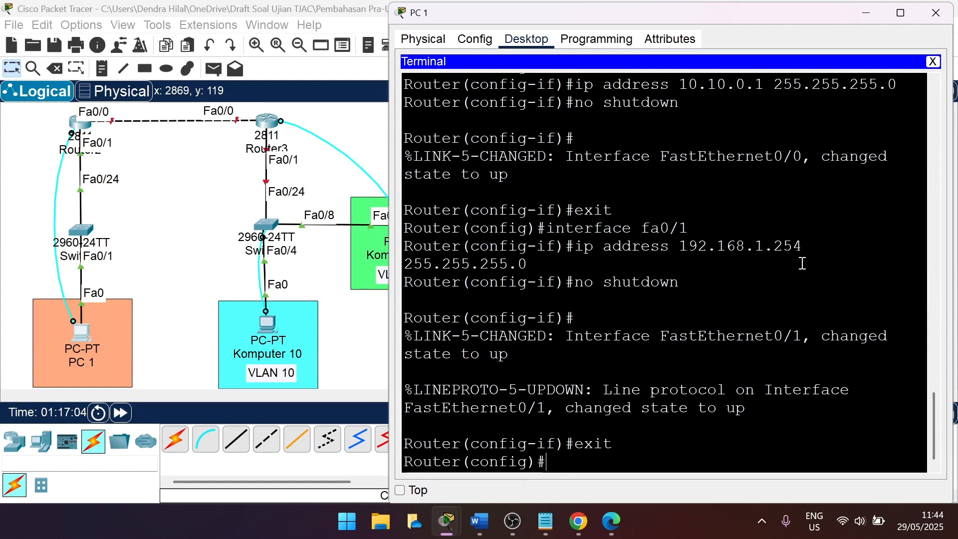
pyautogui.click(479, 523)
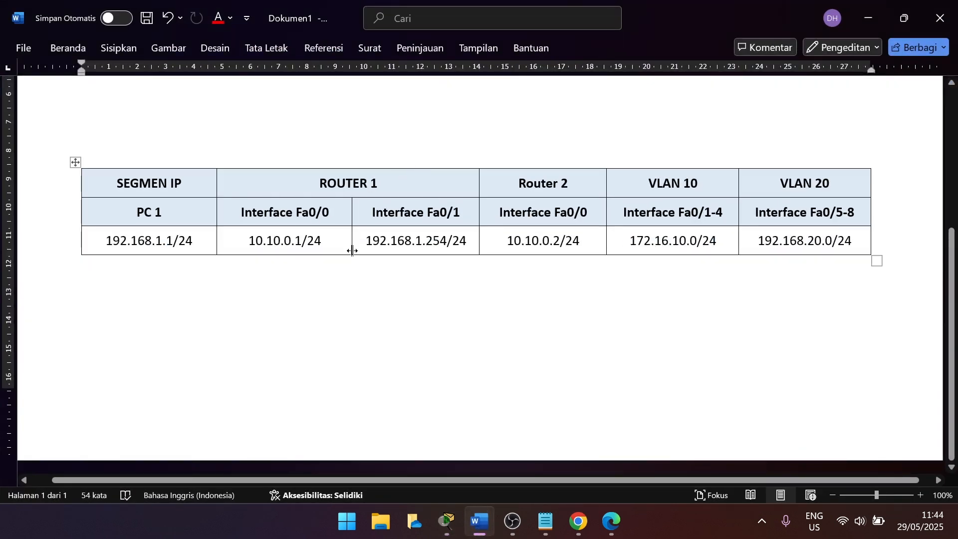
pyautogui.click(867, 20)
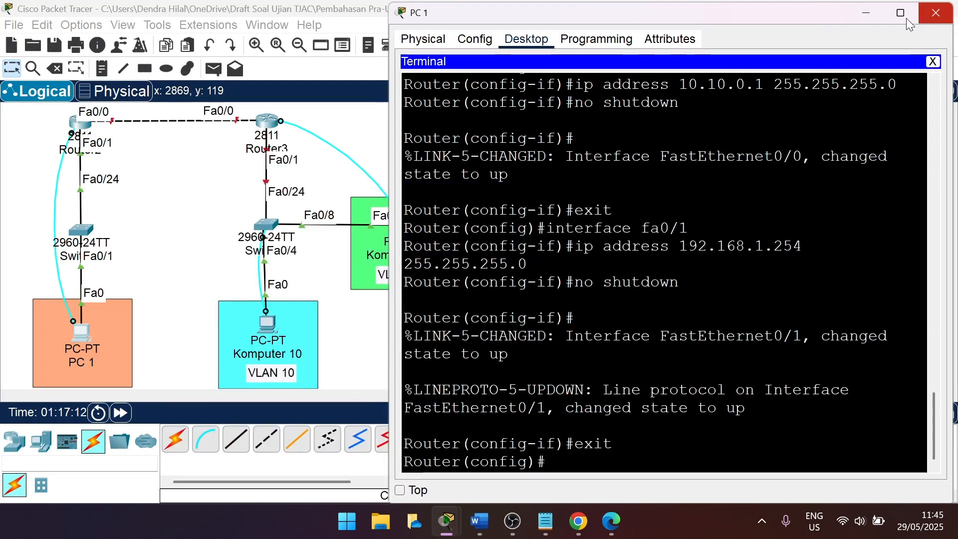
pyautogui.click(860, 16)
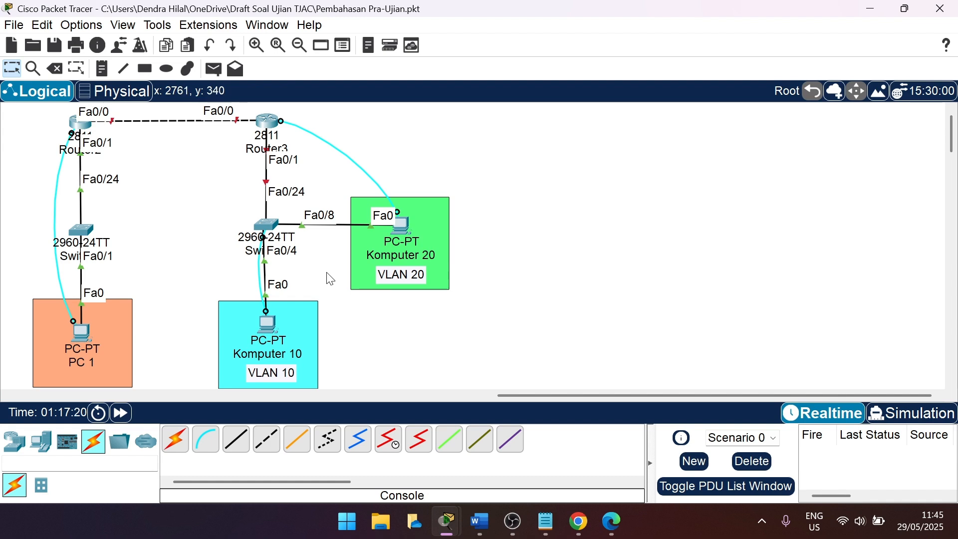
# Open a terminal session to the switch from Komputer 10 with the default port settings
pyautogui.click(270, 320)
pyautogui.click(473, 39)
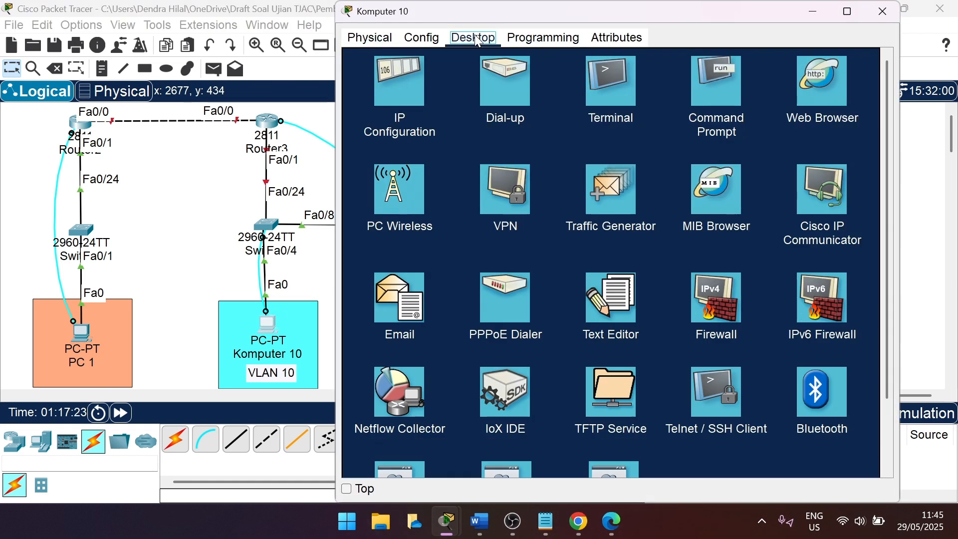
pyautogui.click(588, 93)
pyautogui.click(851, 195)
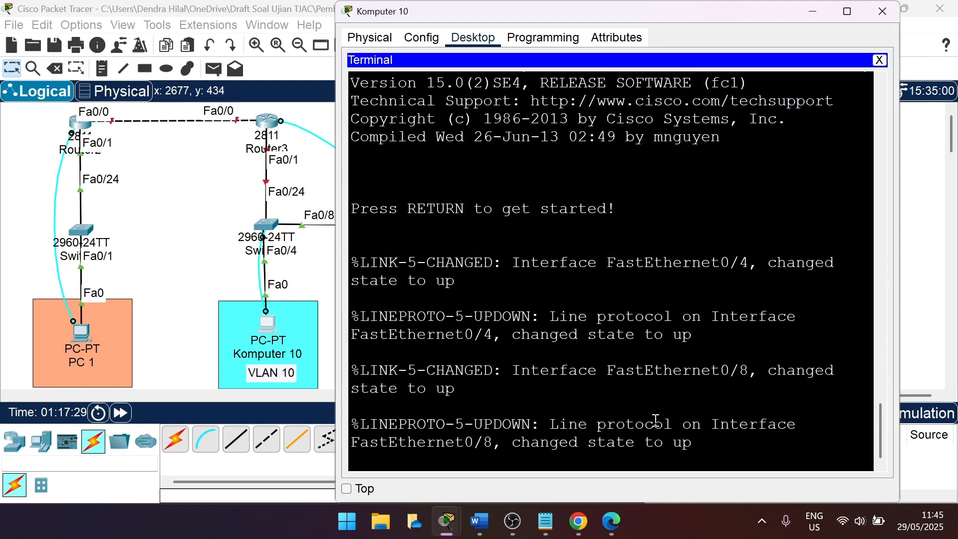
# Enter global configuration mode on the switch with enable and configure terminal, and move the window clear of the topology
pyautogui.press('Return')
pyautogui.write('enav')
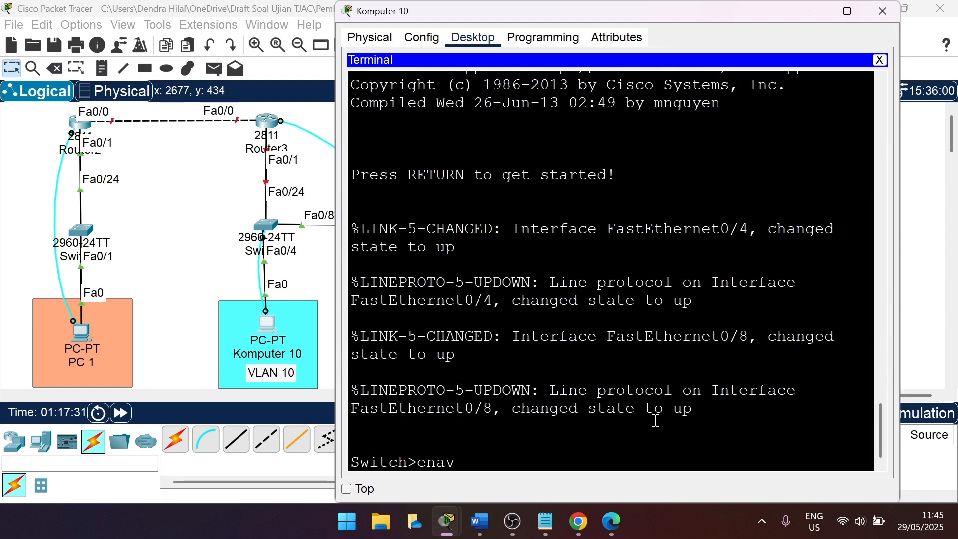
pyautogui.write('ble')
pyautogui.press('Return')
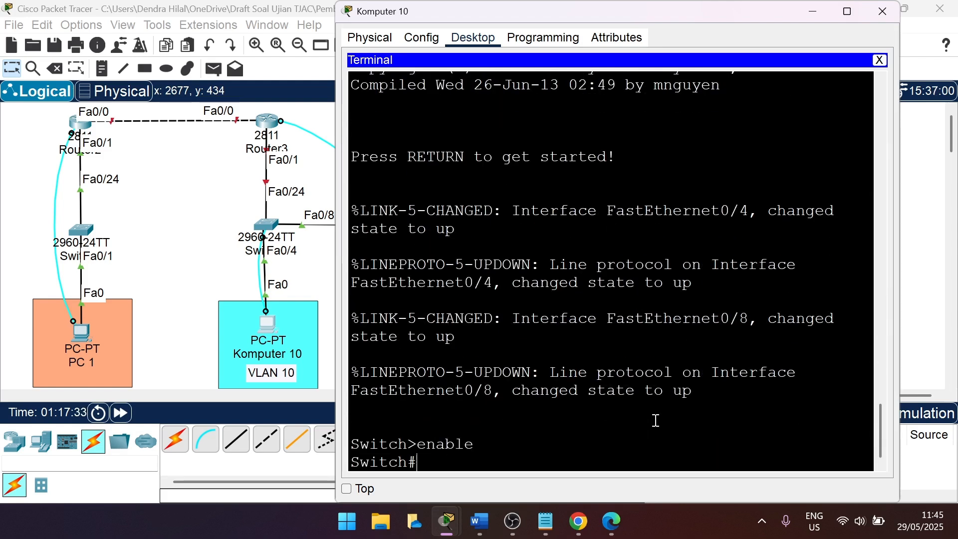
pyautogui.write('configure terminal')
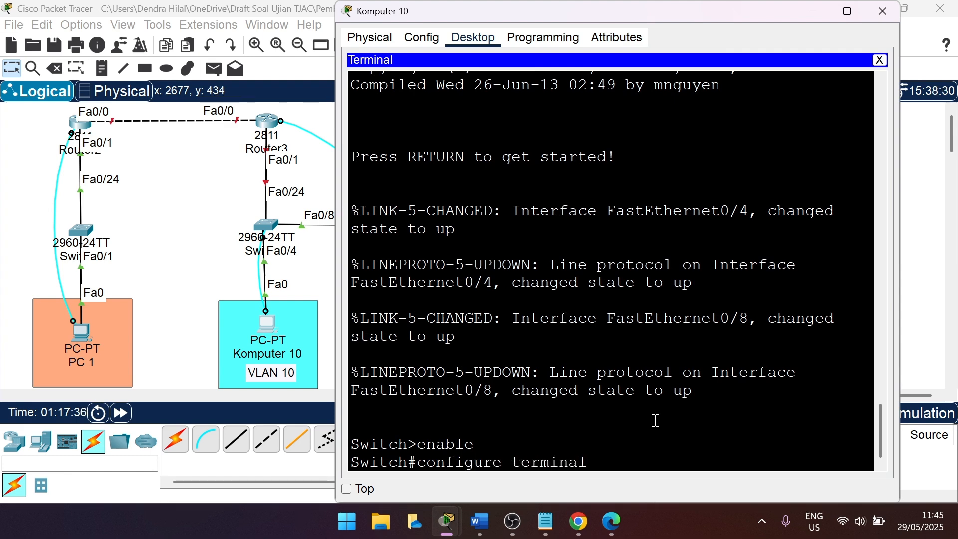
pyautogui.press('Return')
pyautogui.moveTo(737, 13); pyautogui.dragTo(791, 14)
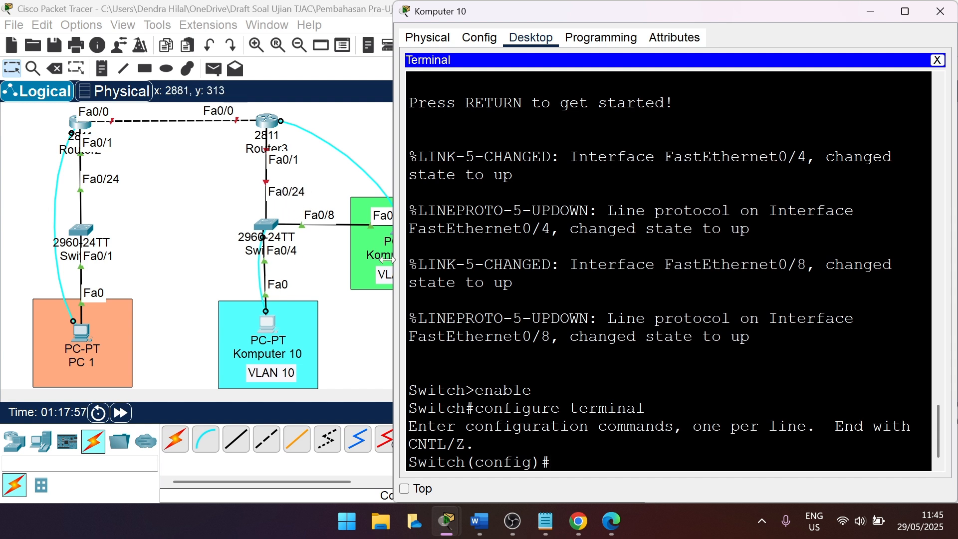
pyautogui.write('nterface fa0/24')
pyautogui.press('Return')
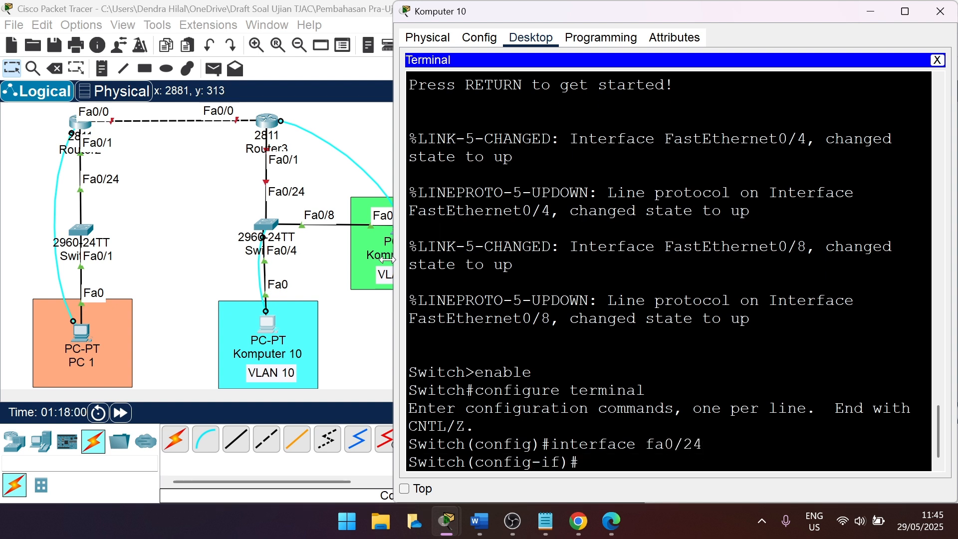
pyautogui.write('exit')
pyautogui.press('Return')
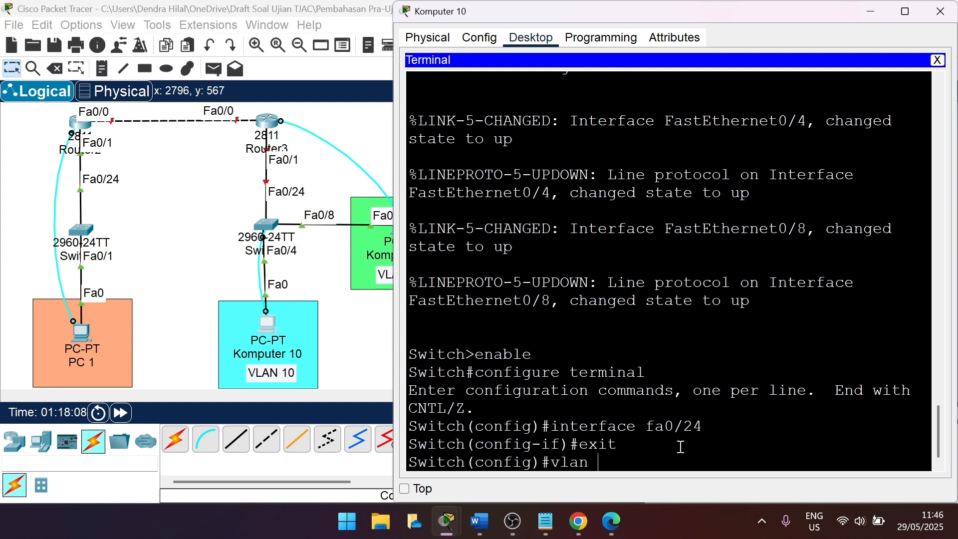
# Create VLAN 10 on the switch, name it VLAN-10, and exit to global configuration mode
pyautogui.write('vlan 10')
pyautogui.press('Return')
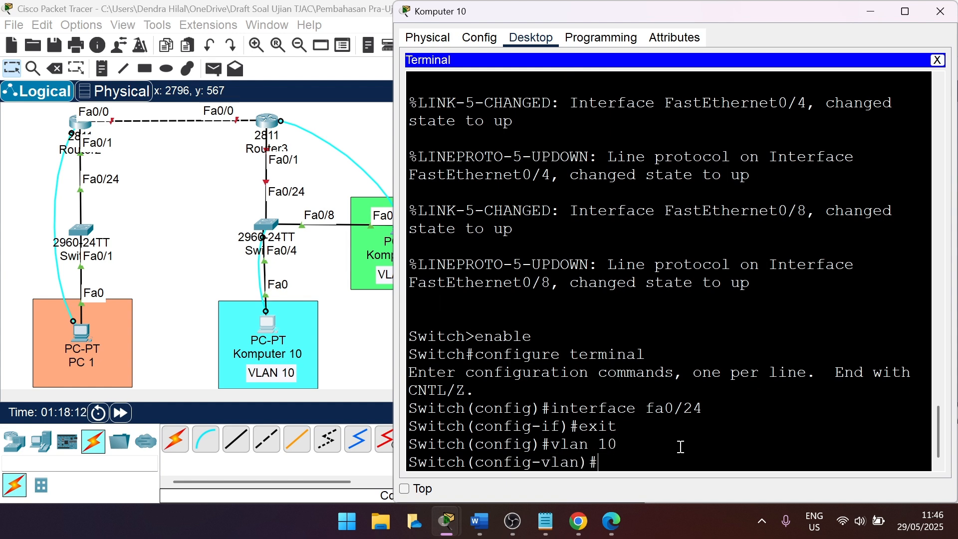
pyautogui.write('name')
pyautogui.press('capslock')
pyautogui.write('VLAN-10')
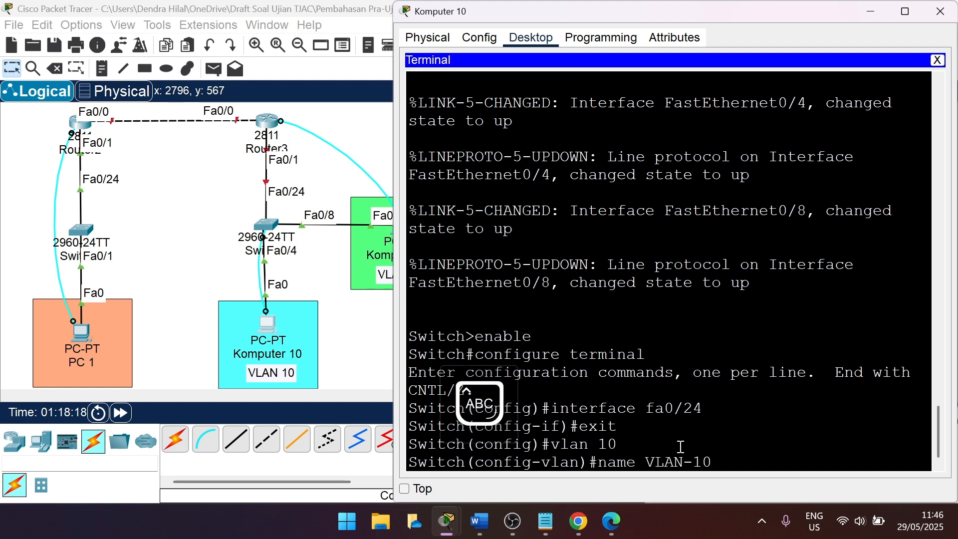
pyautogui.press('Return')
pyautogui.press('capslock')
pyautogui.write('exit')
pyautogui.press('Return')
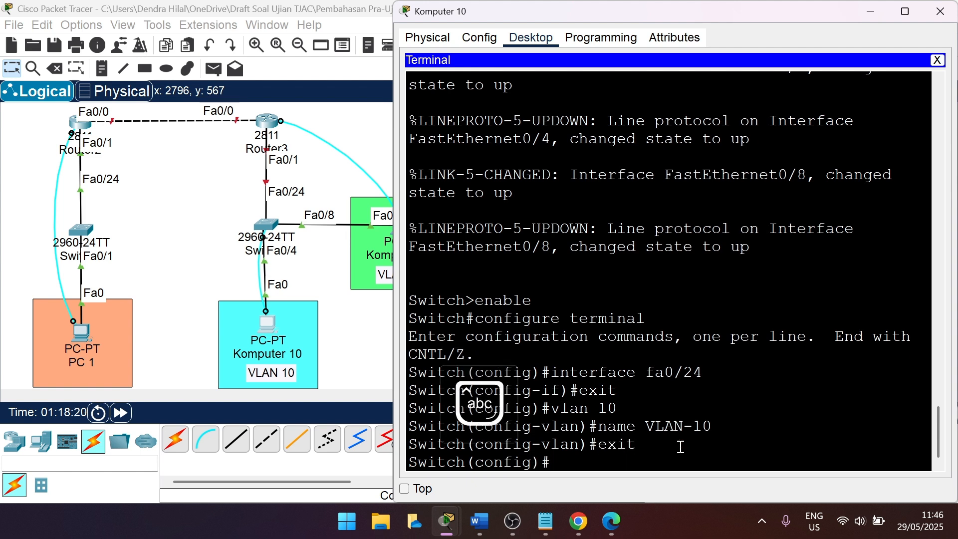
# Create VLAN 20 on the switch, name it VLAN-20, and exit to global configuration mode
pyautogui.write('vlan 20')
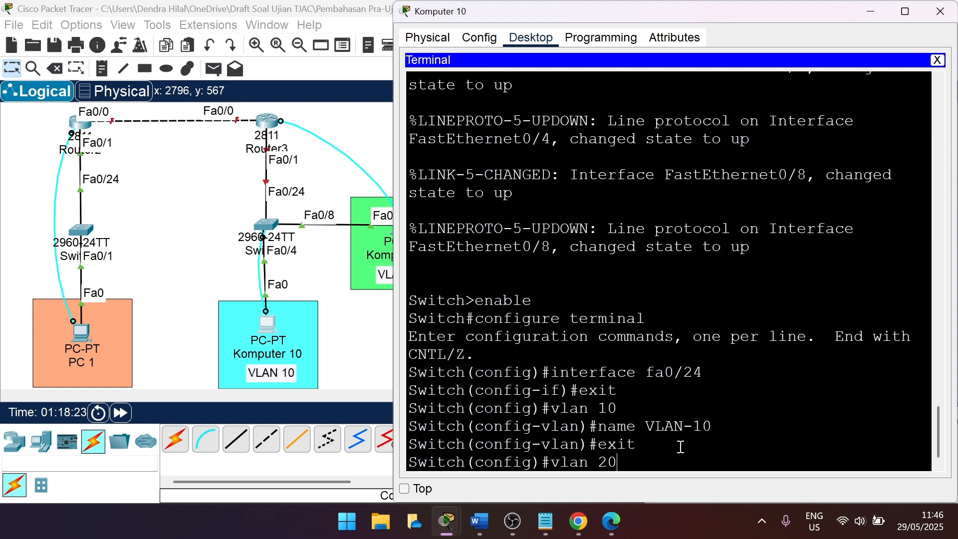
pyautogui.press('Return')
pyautogui.write('name')
pyautogui.press('capslock')
pyautogui.write('VLAN-20')
pyautogui.press('Return')
pyautogui.press('capslock')
pyautogui.write('exit')
pyautogui.press('Return')
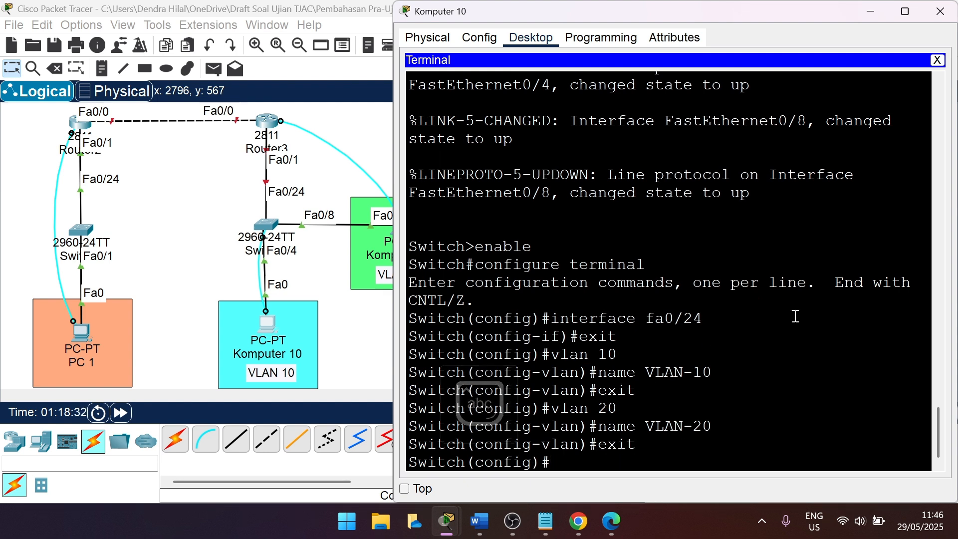
# Set the switch's interface fa0/24 to trunk mode with switchport mode trunk
pyautogui.write('interface fa0/24')
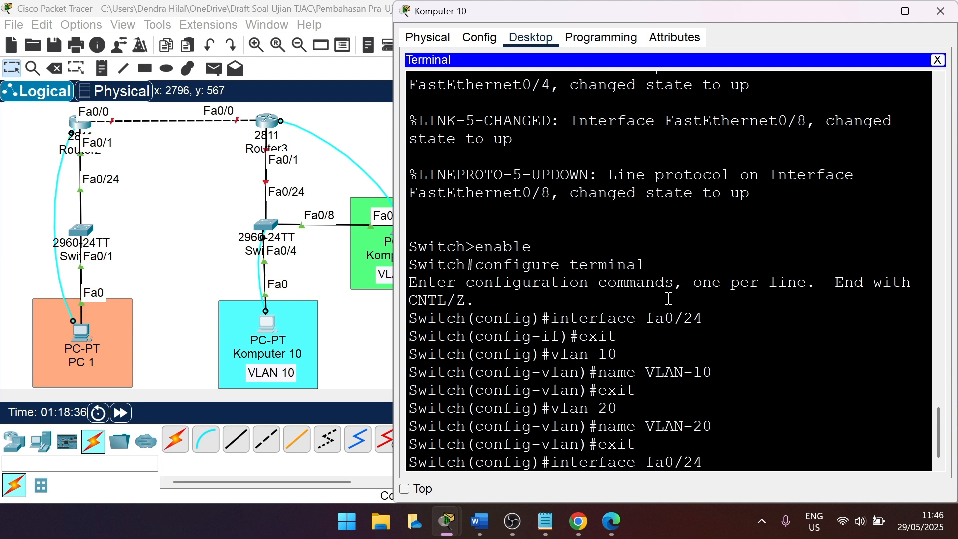
pyautogui.press('Return')
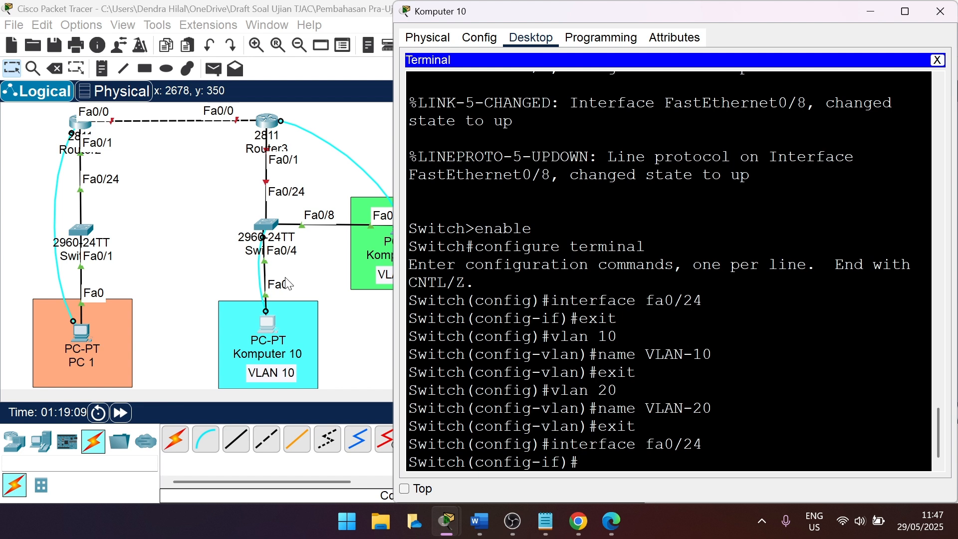
pyautogui.write('switchp')
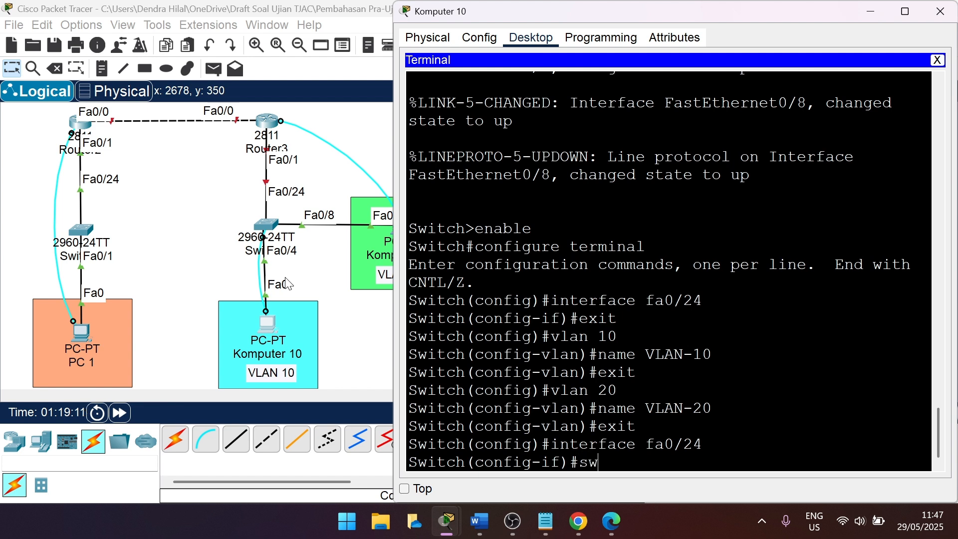
pyautogui.write('ort mod')
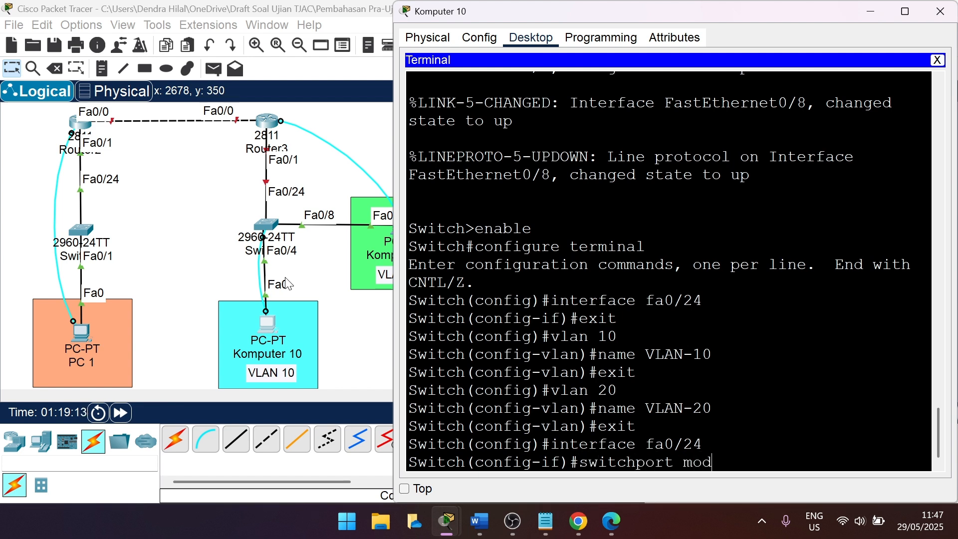
pyautogui.write('e trunk')
pyautogui.press('Return')
# Allow VLANs 10 and 20 on the fa0/24 trunk with switchport trunk allowed vlan 10,20, and exit to global configuration mode
pyautogui.write('switch')
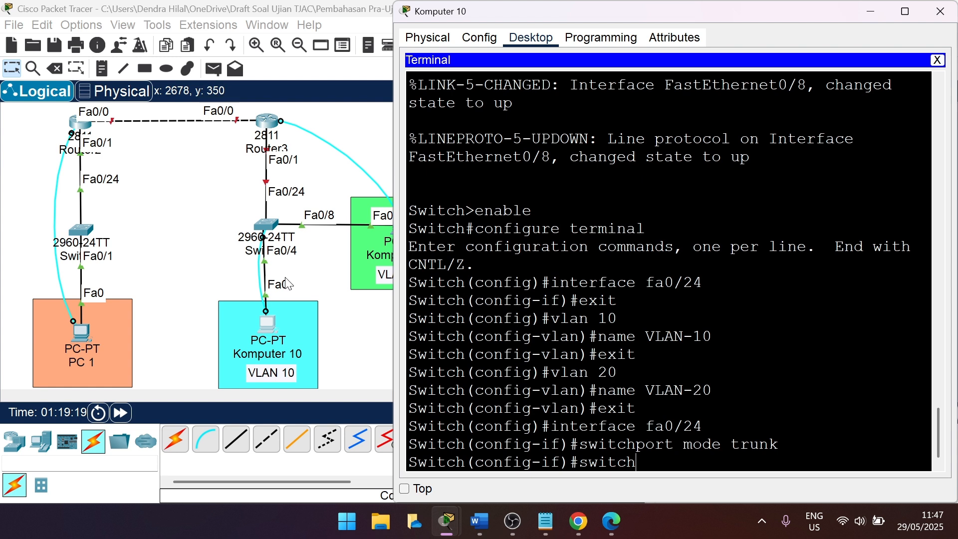
pyautogui.write('port ')
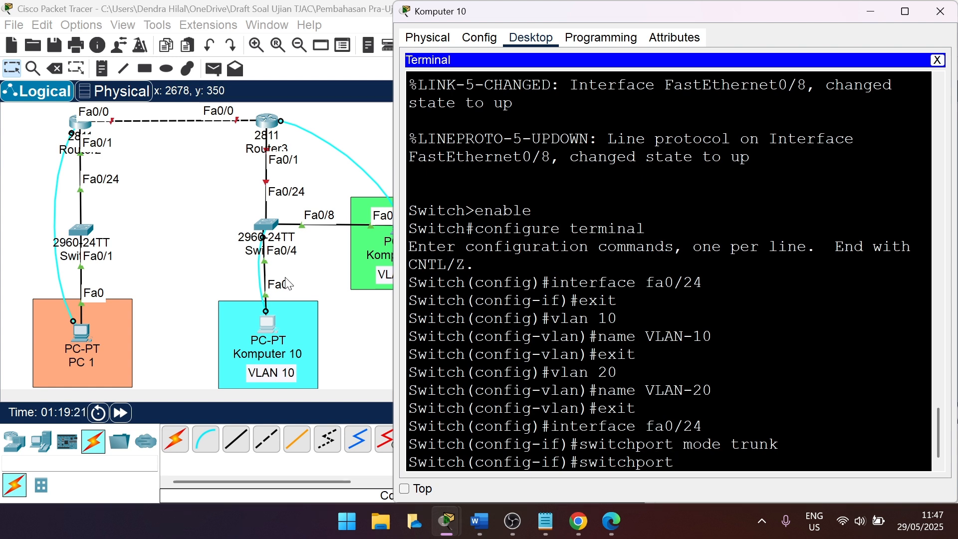
pyautogui.write('trunk all')
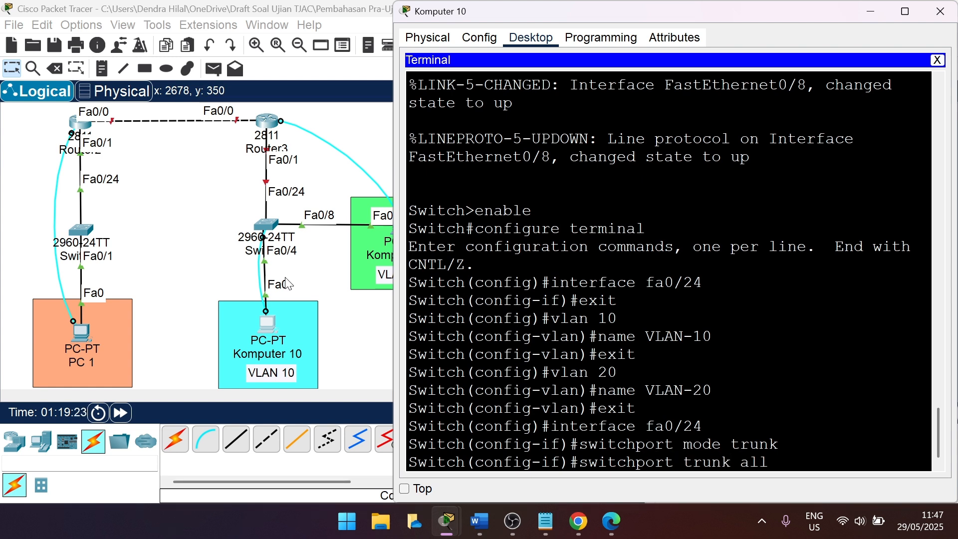
pyautogui.write('owed vlan 10,20')
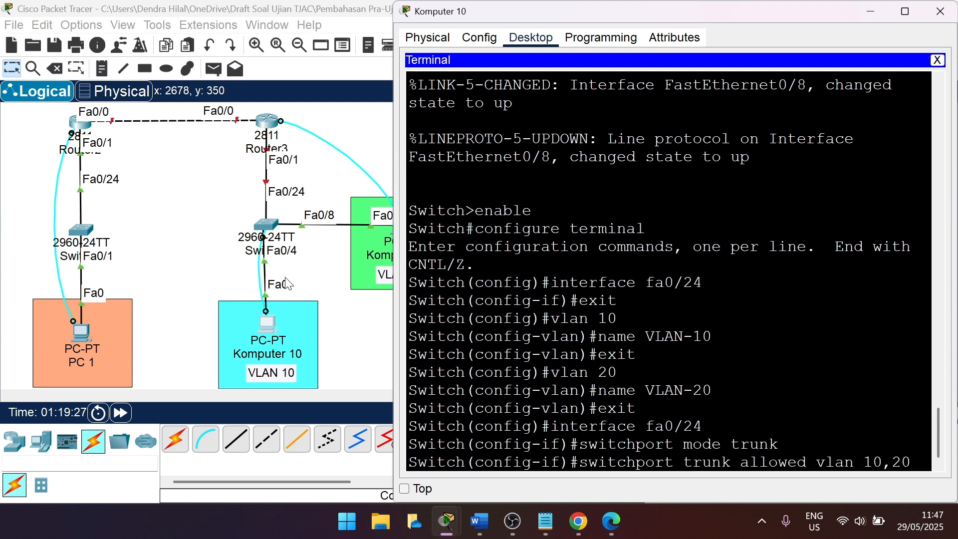
pyautogui.press('Return')
pyautogui.write('ex')
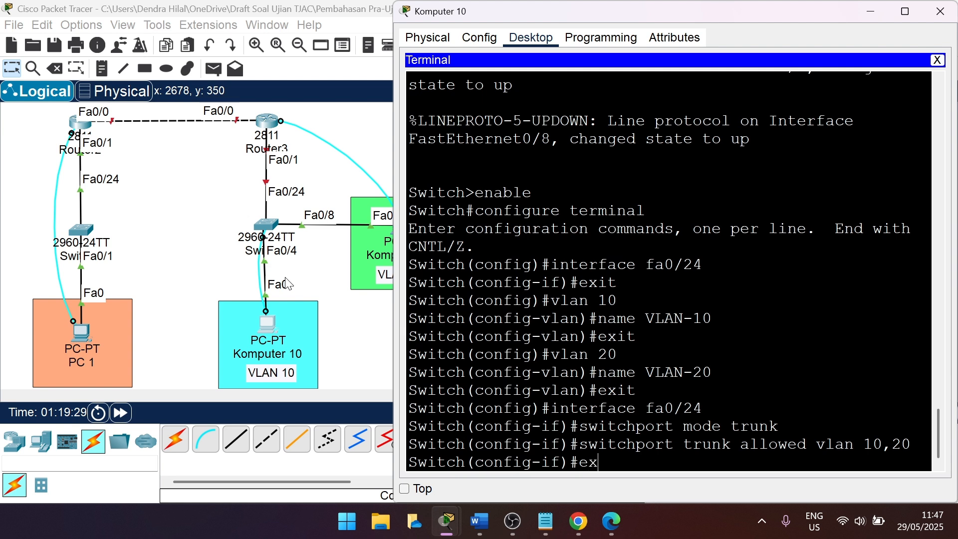
pyautogui.write('it')
pyautogui.press('Return')
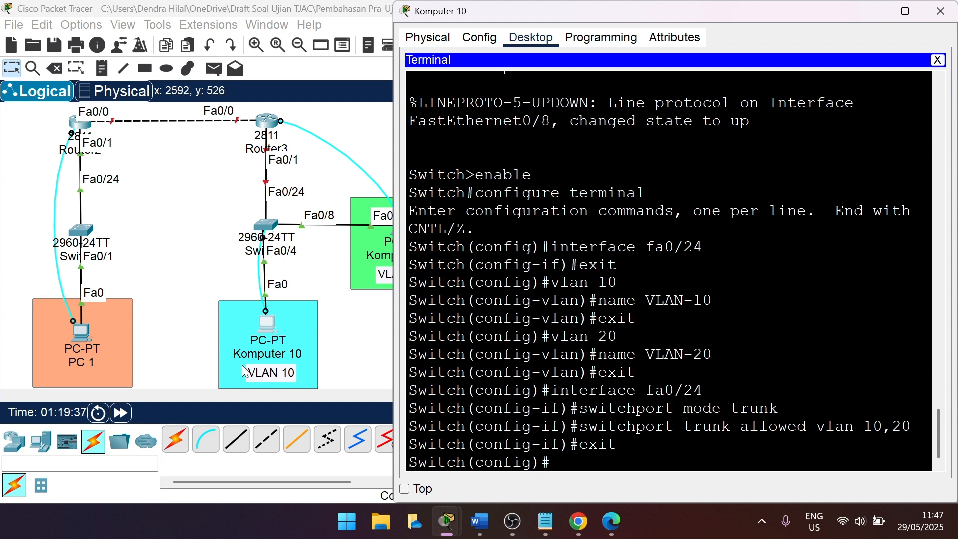
# Check VLAN 10's port range in the Word IP segment table, and set the switch's interface range fa0/1-4 to access mode
pyautogui.click(480, 524)
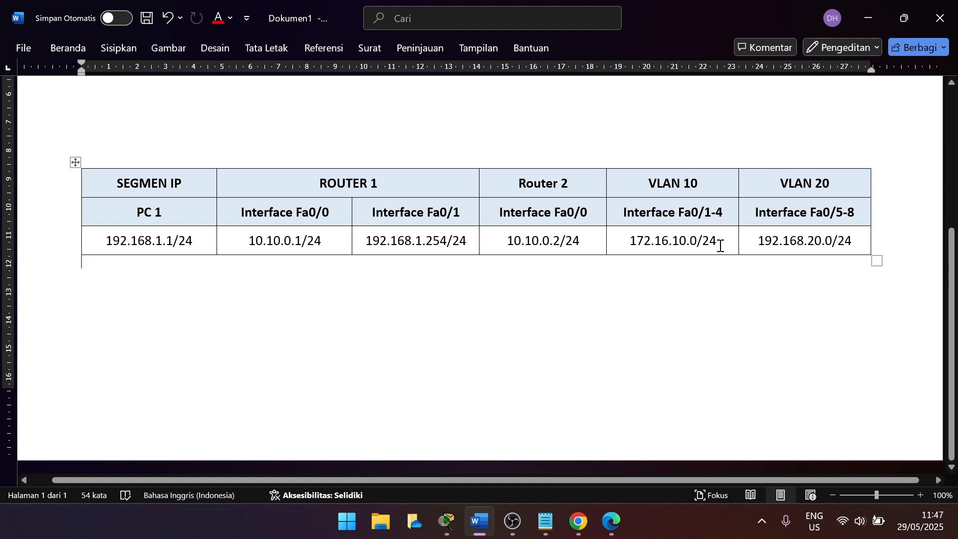
pyautogui.click(868, 18)
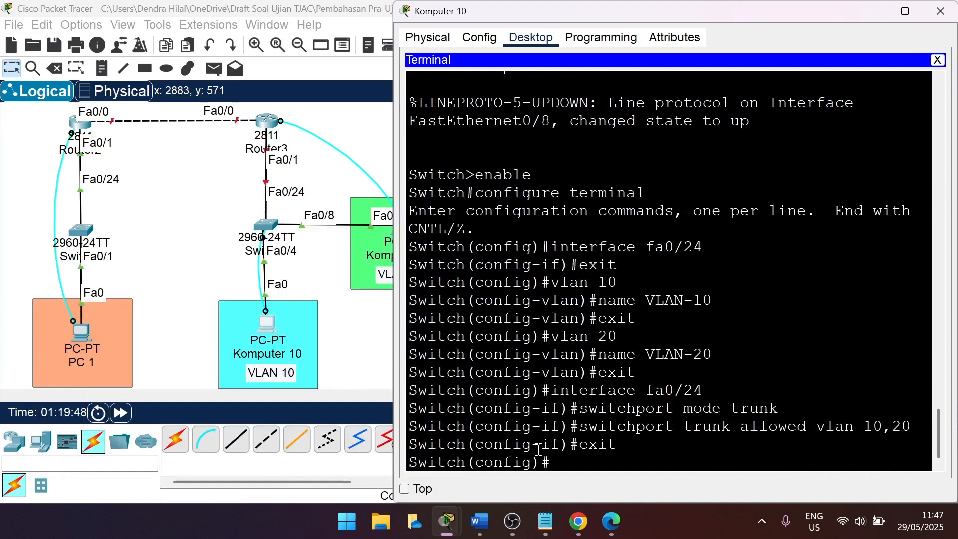
pyautogui.write('interface range fa0/1-4')
pyautogui.press('Return')
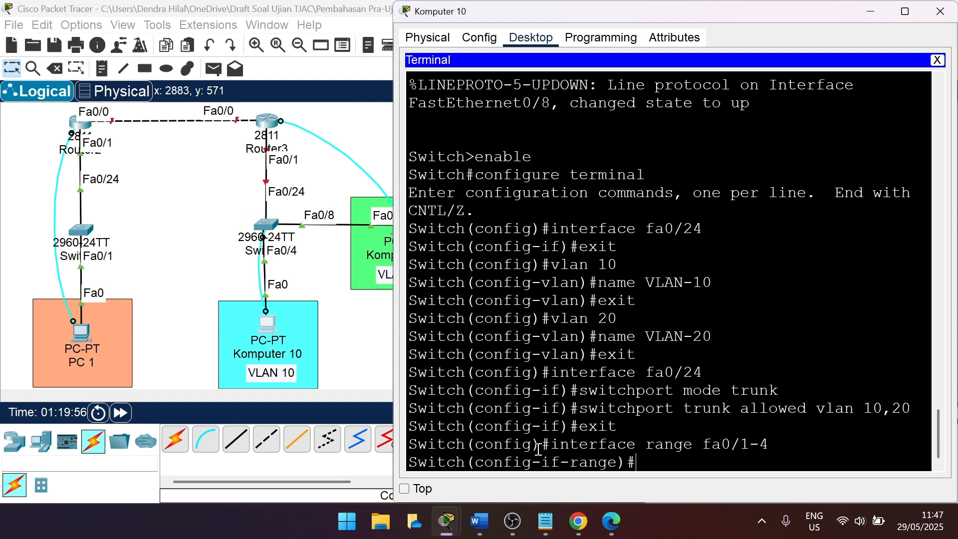
pyautogui.write('switch')
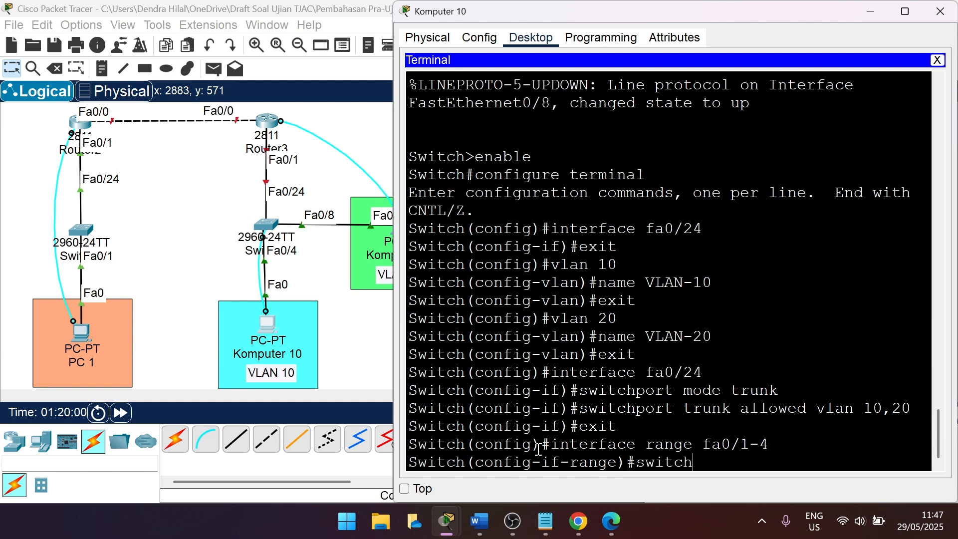
pyautogui.write('port mode access')
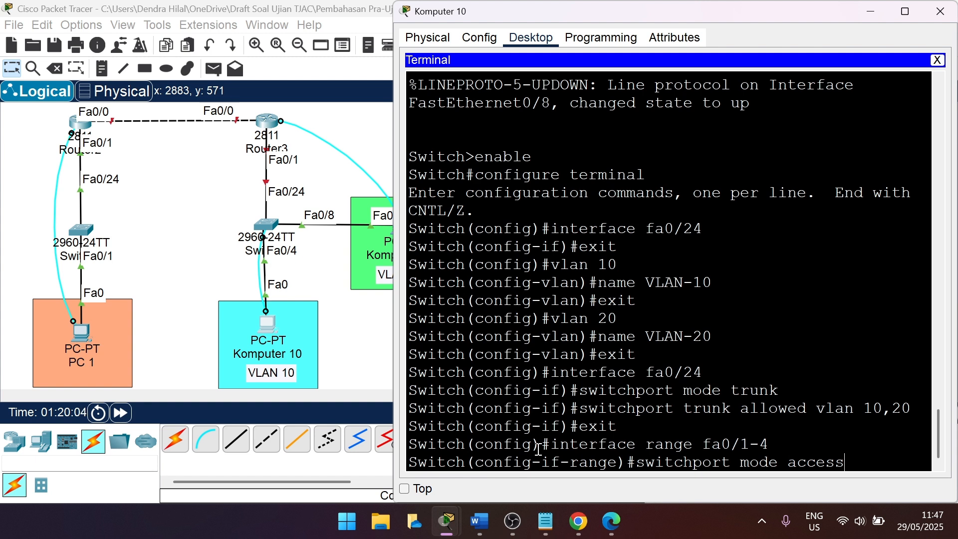
pyautogui.press('Return')
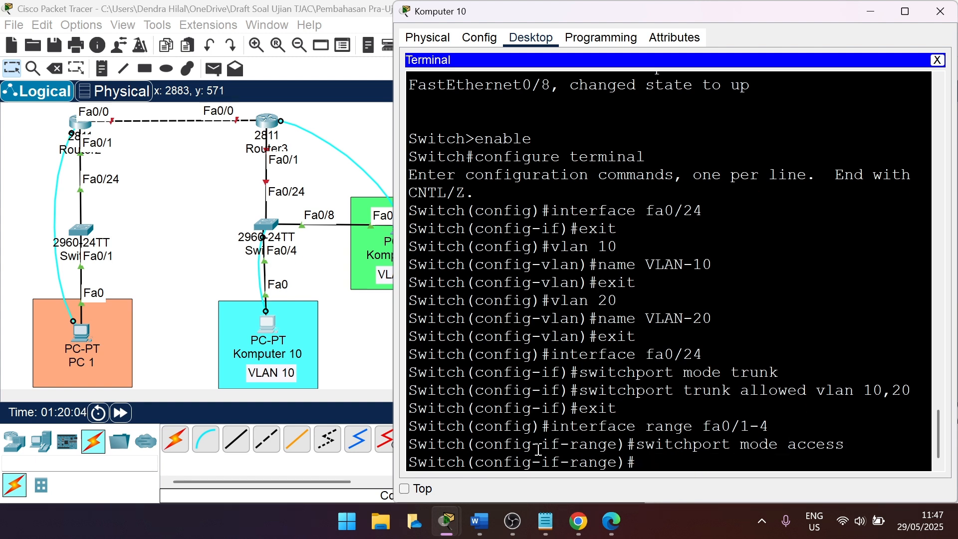
# Assign ports fa0/1-4 to VLAN 10 with switchport access vlan 10, and exit to global configuration mode
pyautogui.write('switchport')
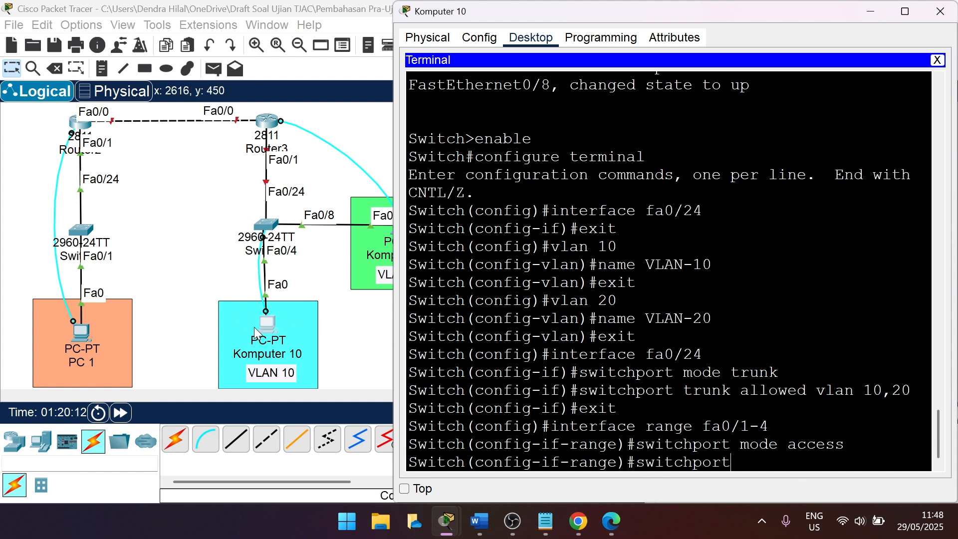
pyautogui.write(' access ')
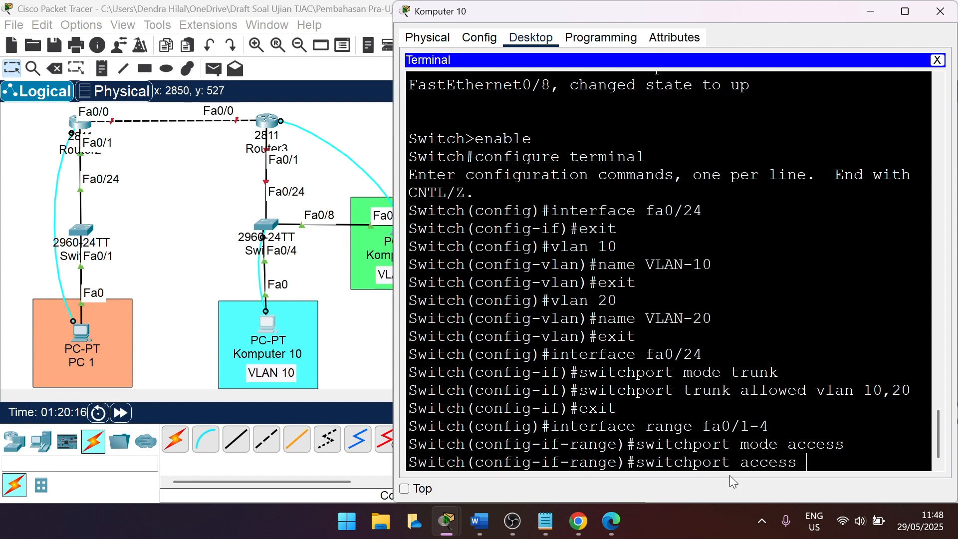
pyautogui.write('va')
pyautogui.press('BackSpace')
pyautogui.write('lan 10')
pyautogui.press('Return')
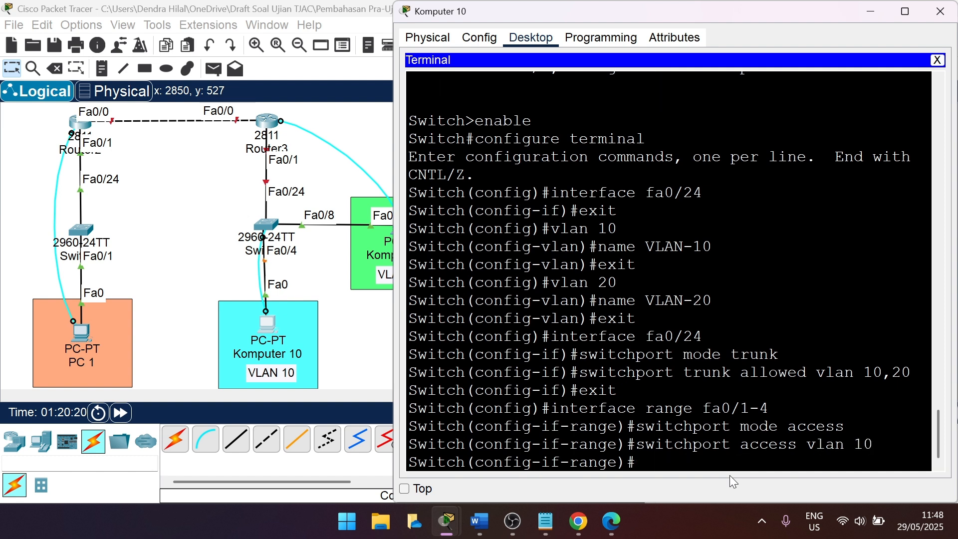
pyautogui.write('exit')
pyautogui.press('Return')
# Check VLAN 20's port range in the Word IP segment table, and set the switch's interface range fa0/5-8 to access mode
pyautogui.write('inter')
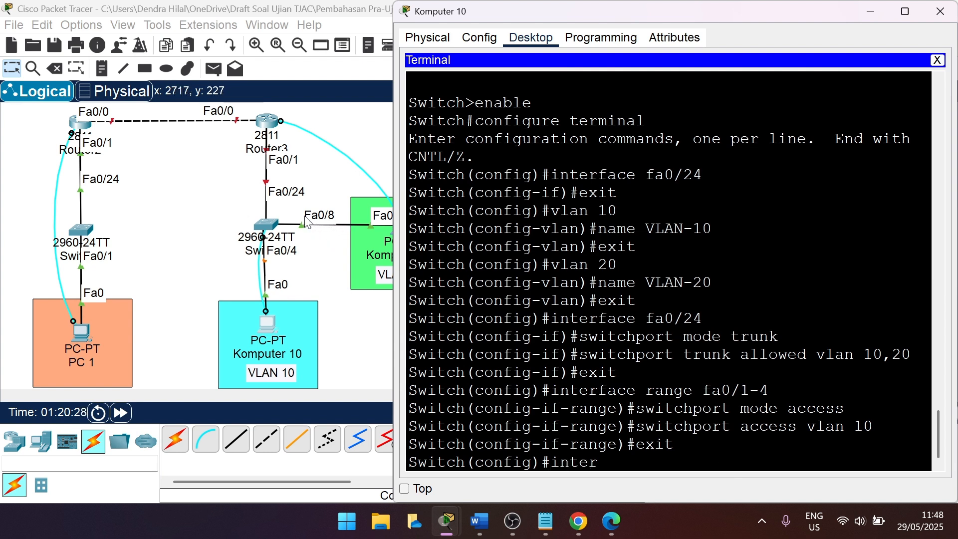
pyautogui.click(479, 521)
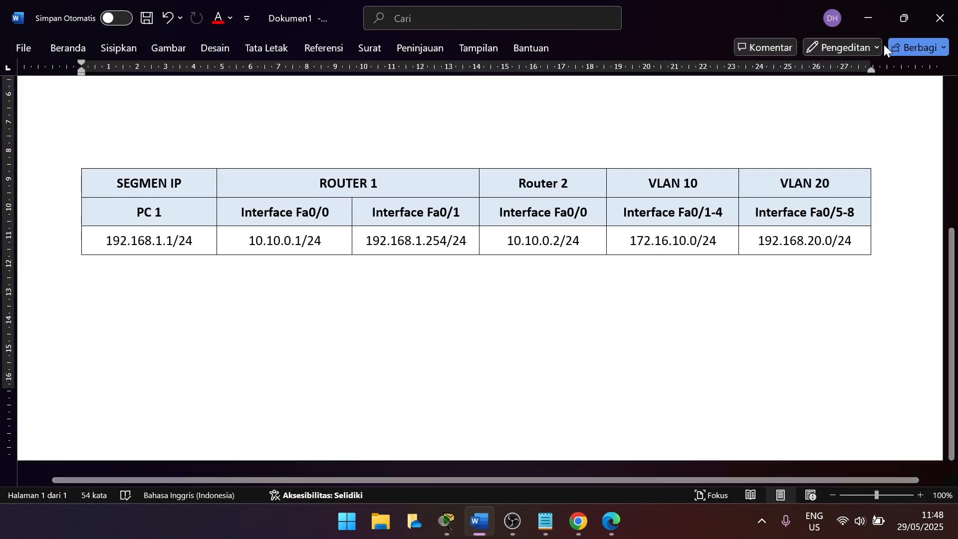
pyautogui.click(867, 18)
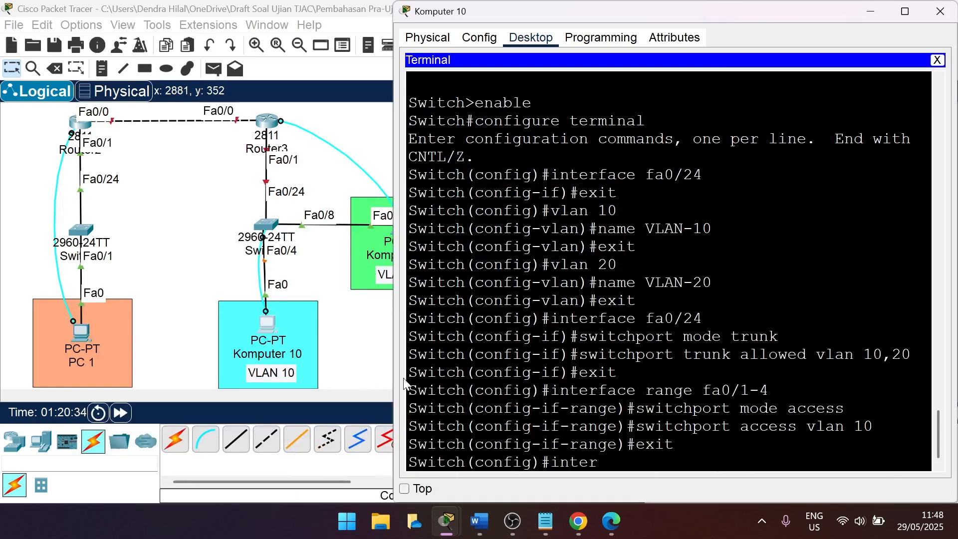
pyautogui.write('face range fa0')
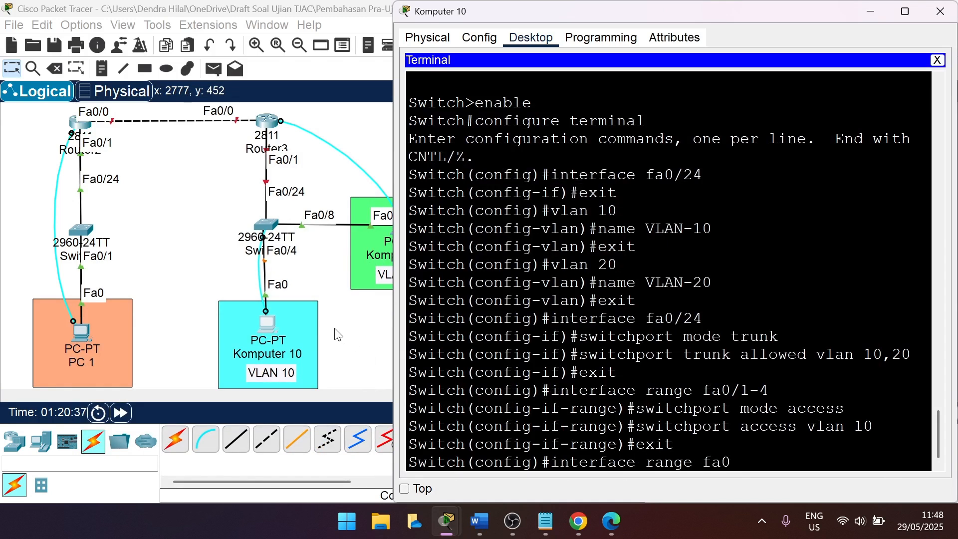
pyautogui.write('/5-8')
pyautogui.press('Return')
pyautogui.write('switchpoert')
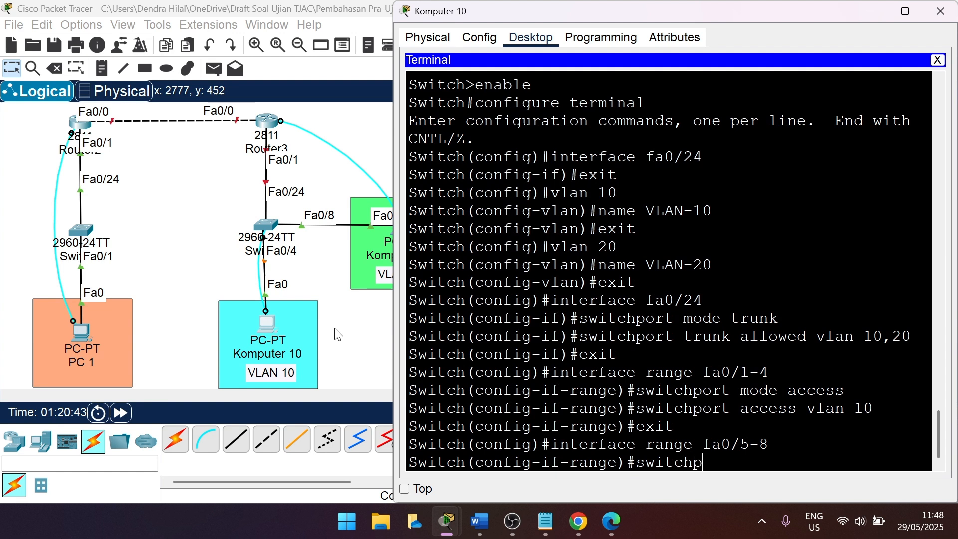
pyautogui.write('rt mode access')
pyautogui.press('Return')
# Assign ports fa0/5-8 to VLAN 20 with switchport access vlan 20, and exit to global configuration mode
pyautogui.write('swi')
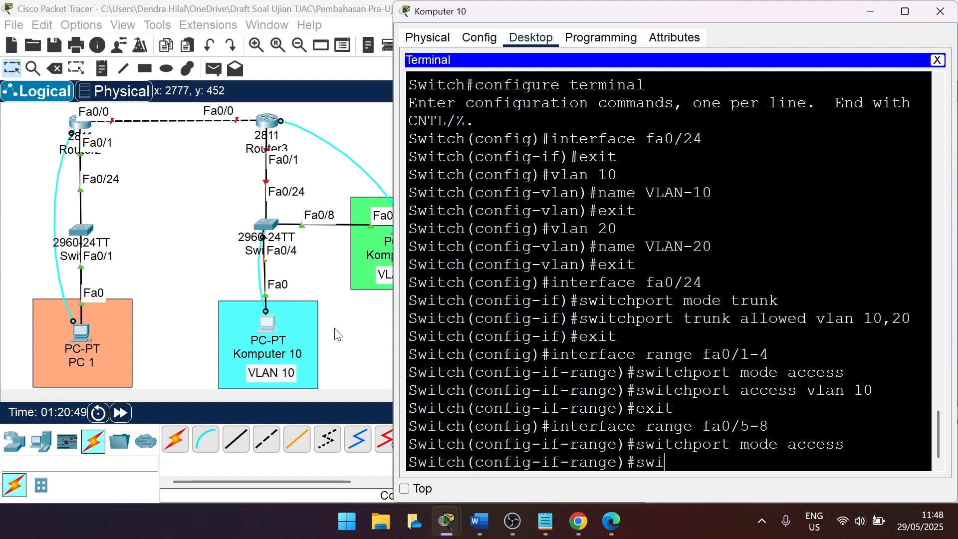
pyautogui.write('tchport acce')
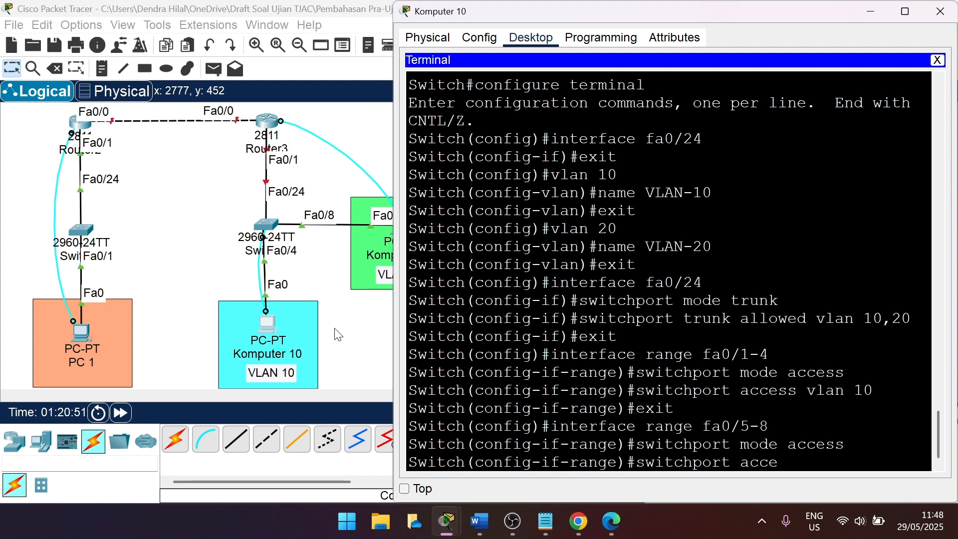
pyautogui.write('ss vlan ')
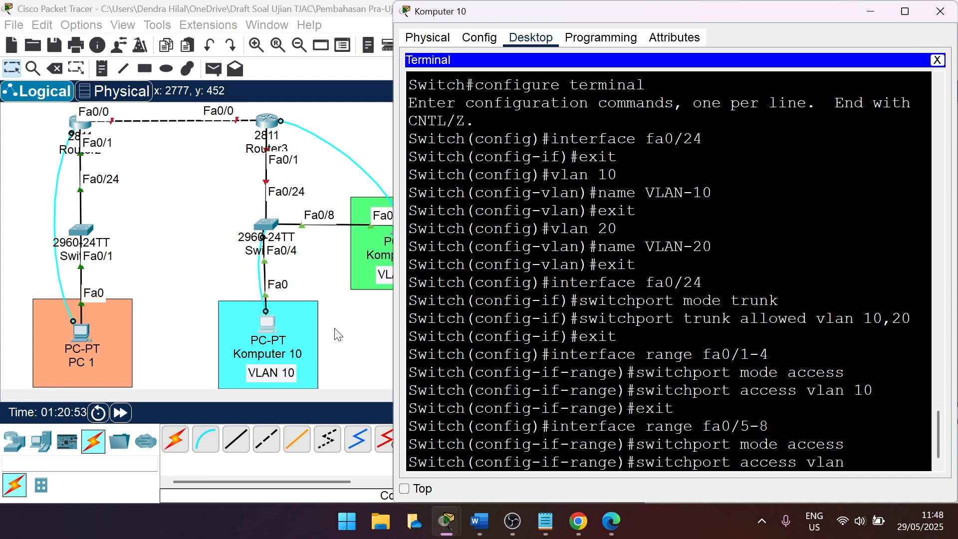
pyautogui.write('20')
pyautogui.moveTo(520, 14); pyautogui.dragTo(576, 16)
pyautogui.moveTo(656, 12); pyautogui.dragTo(597, 12)
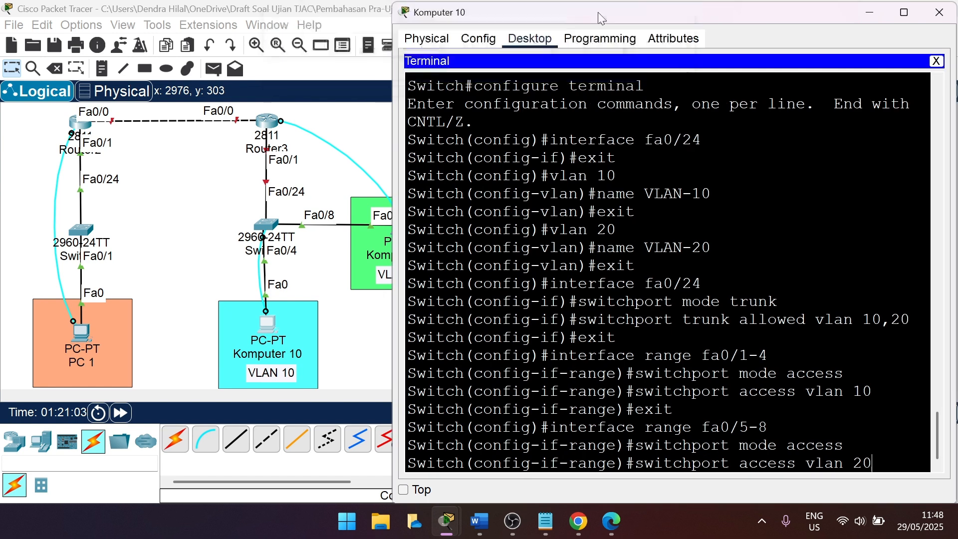
pyautogui.press('Return')
pyautogui.write('exit')
pyautogui.press('Return')
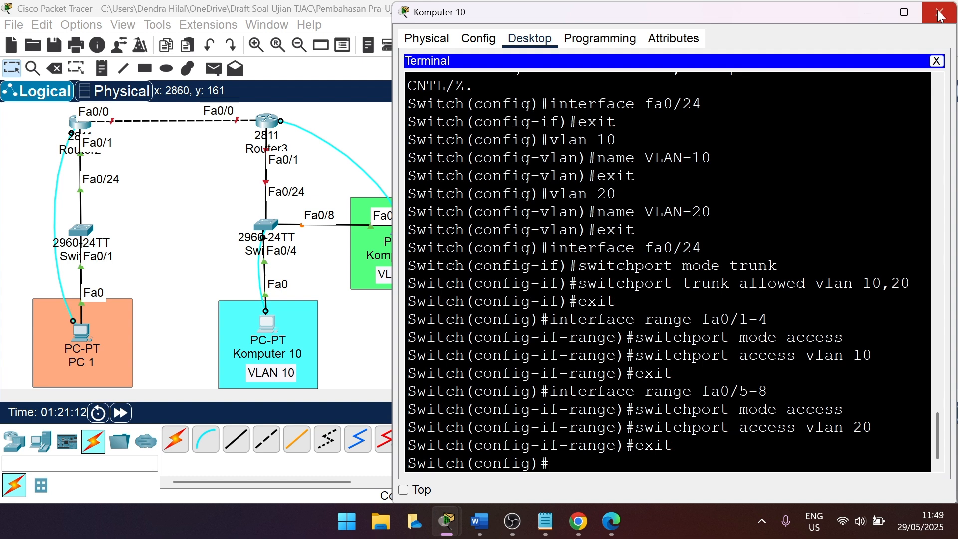
# Minimize the Komputer 10 window and start a console terminal session to Router3 from Komputer 20 with the default port settings
pyautogui.click(867, 17)
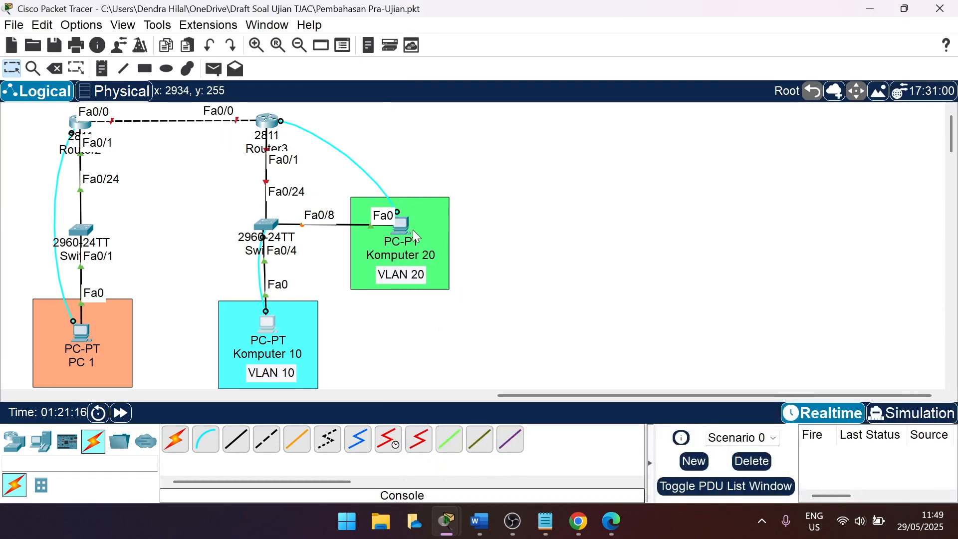
pyautogui.click(405, 217)
pyautogui.click(473, 37)
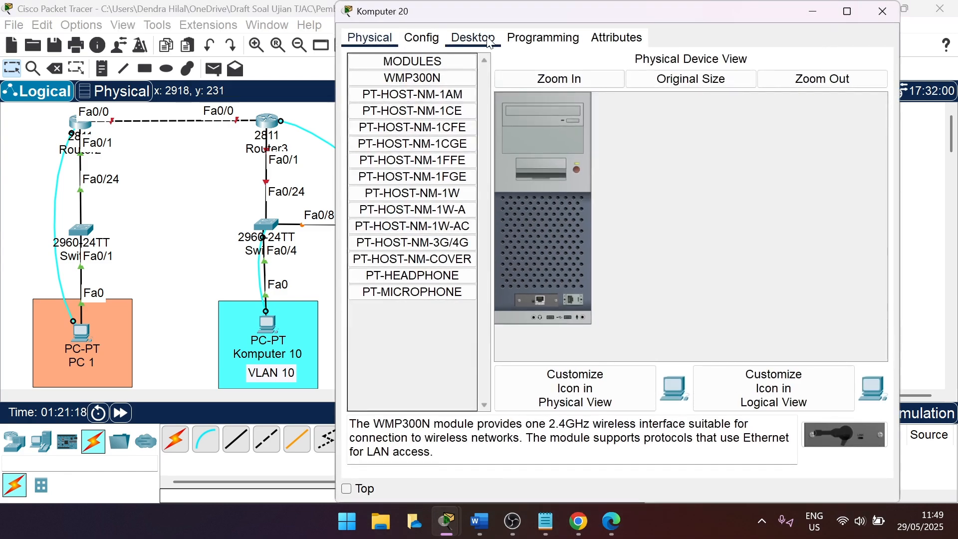
pyautogui.click(604, 87)
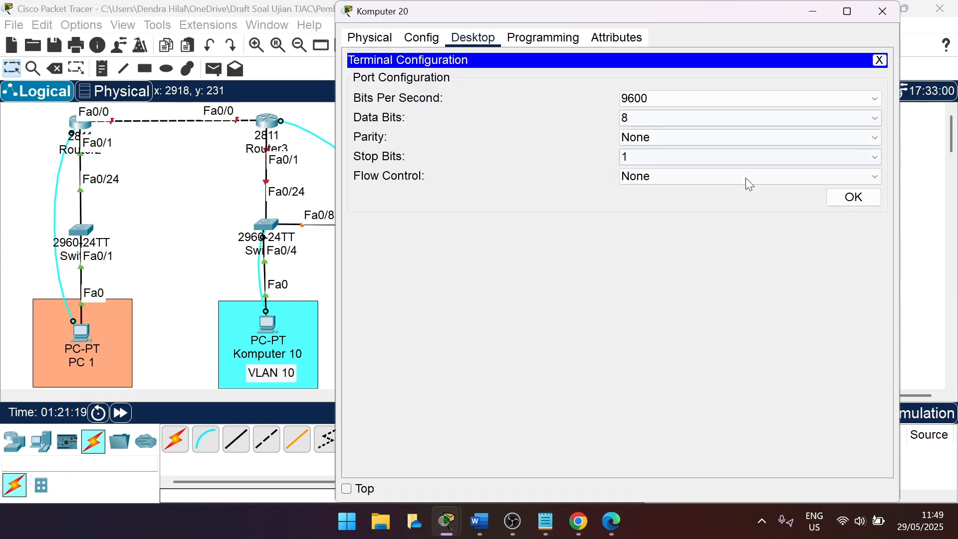
pyautogui.click(854, 196)
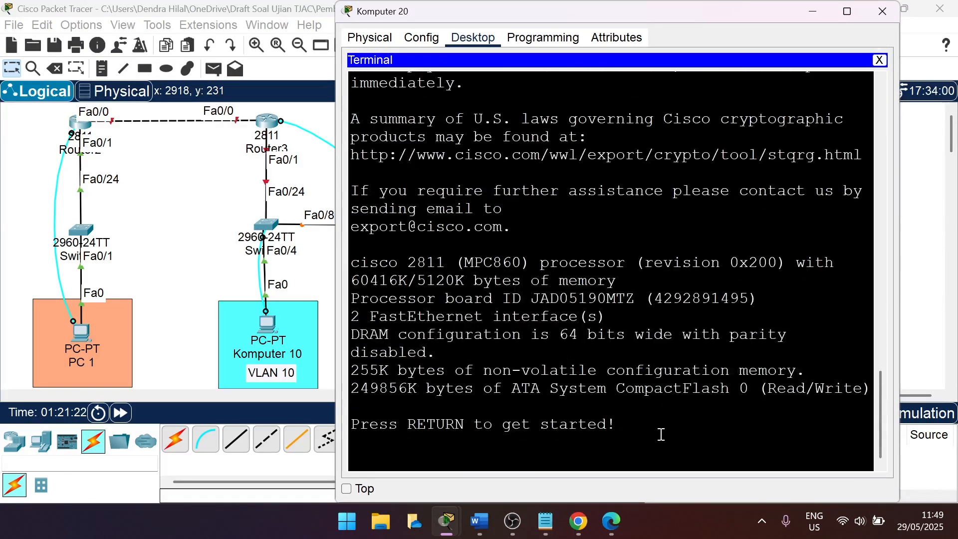
pyautogui.press('Return')
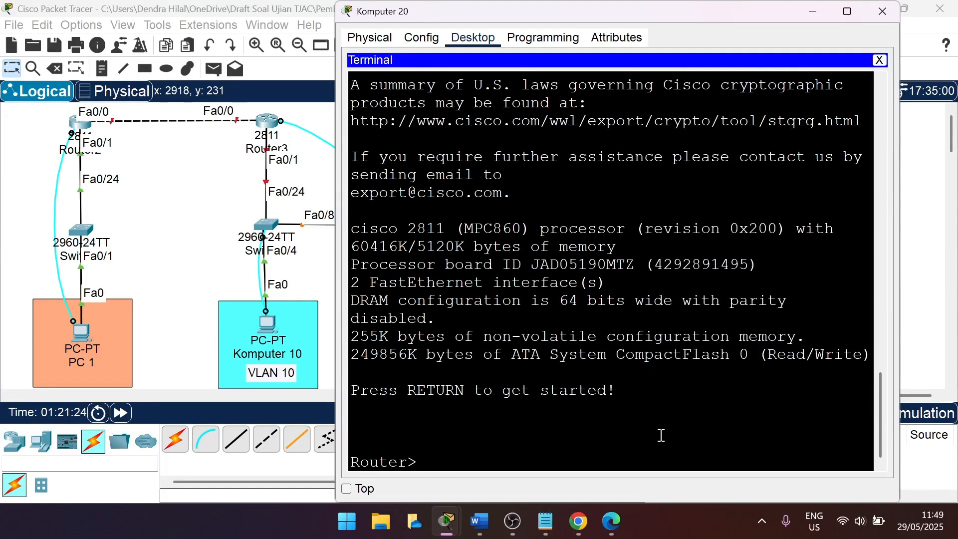
# Enter global configuration mode on Router3 with enable and configure terminal
pyautogui.write('enable')
pyautogui.press('Return')
pyautogui.write('configure')
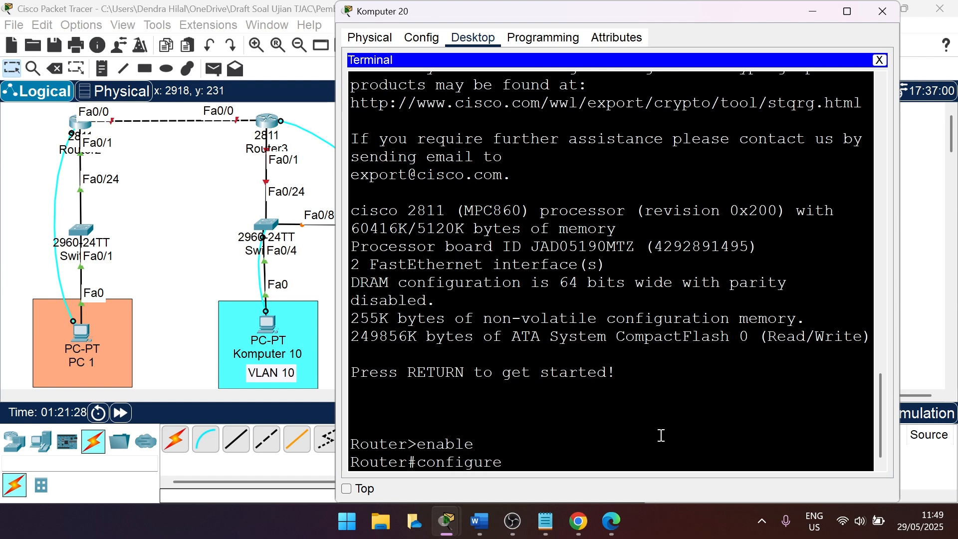
pyautogui.write(' terminal')
pyautogui.press('Return')
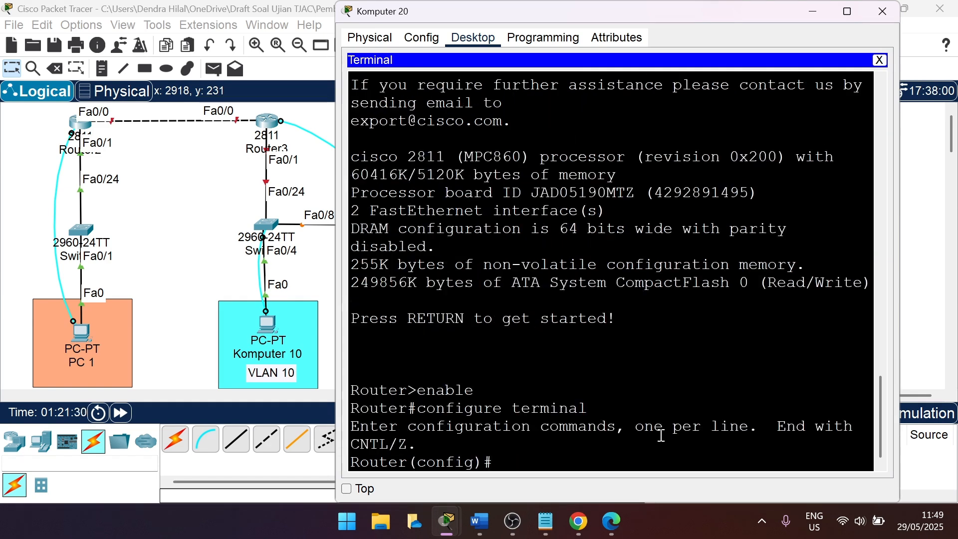
# Check Router 2's Fa0/0 address in the Word IP segment table, and assign 10.10.0.2 255.255.255.0 to Router3's interface fa0/0
pyautogui.click(492, 521)
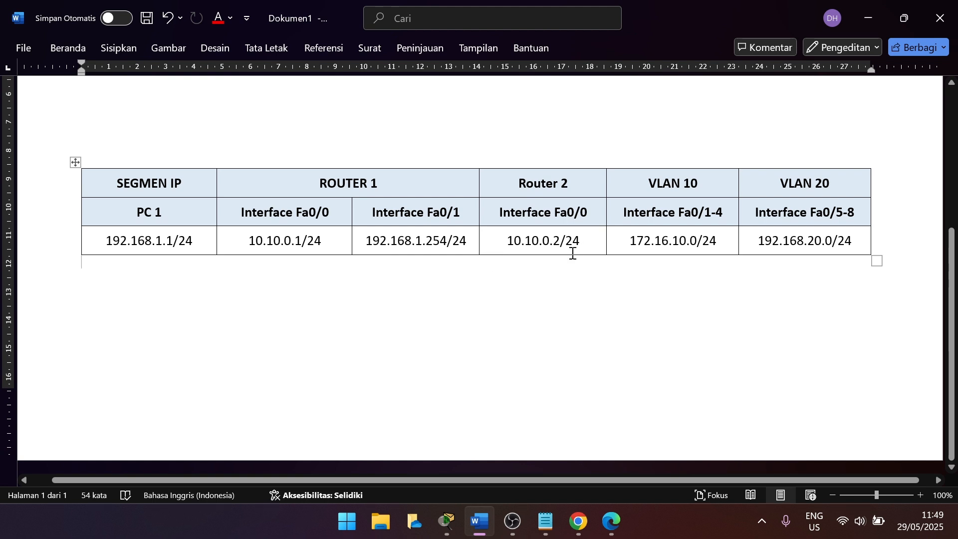
pyautogui.click(854, 16)
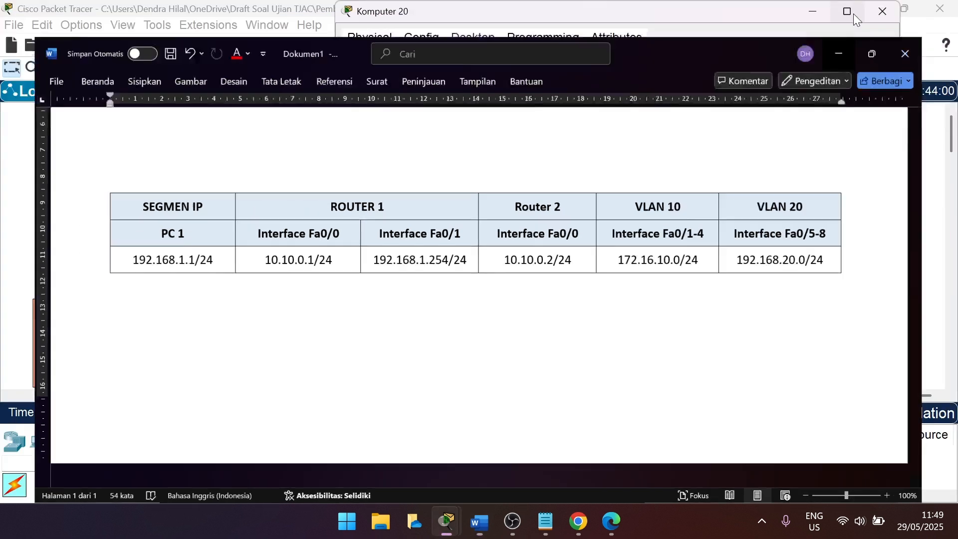
pyautogui.write('interface')
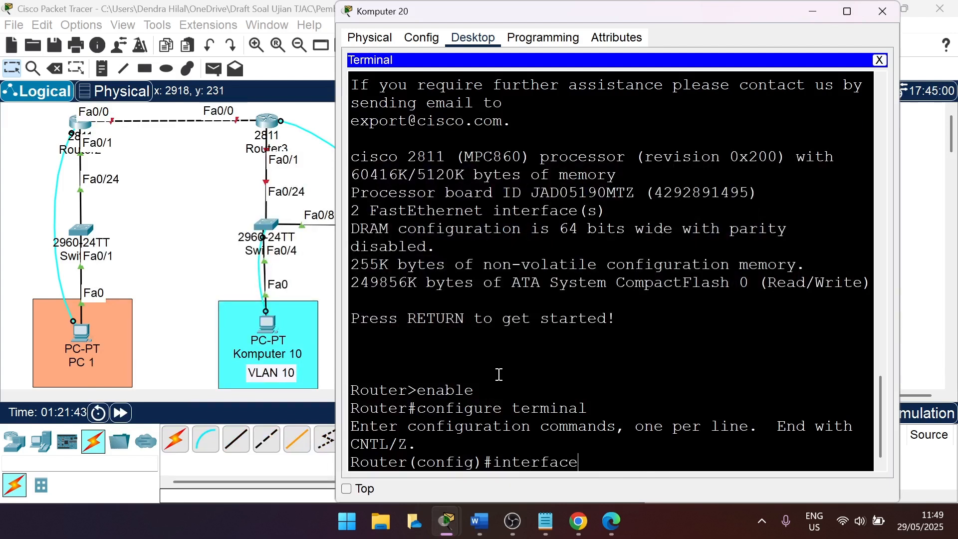
pyautogui.write(' fa0/0')
pyautogui.press('Return')
pyautogui.write('ip addre')
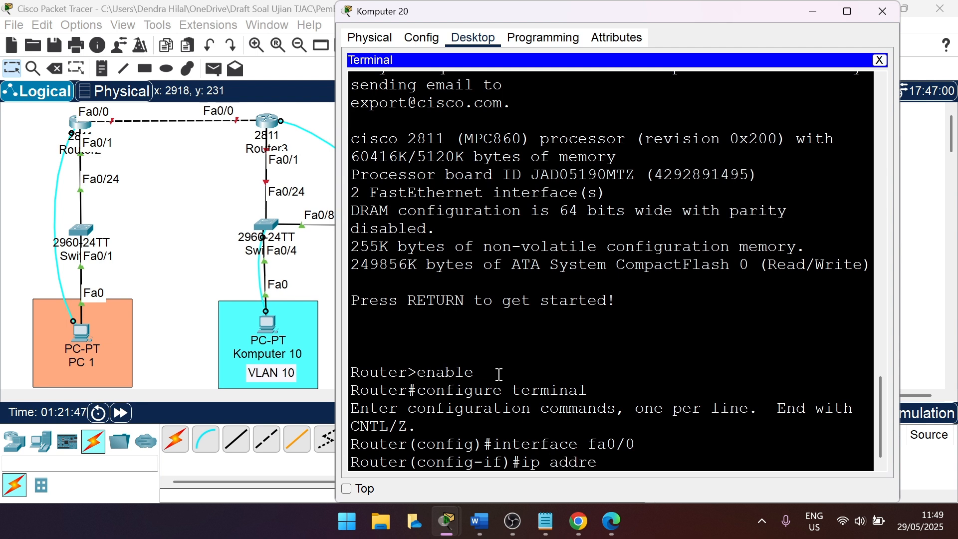
pyautogui.write('ss 10.10.0.2')
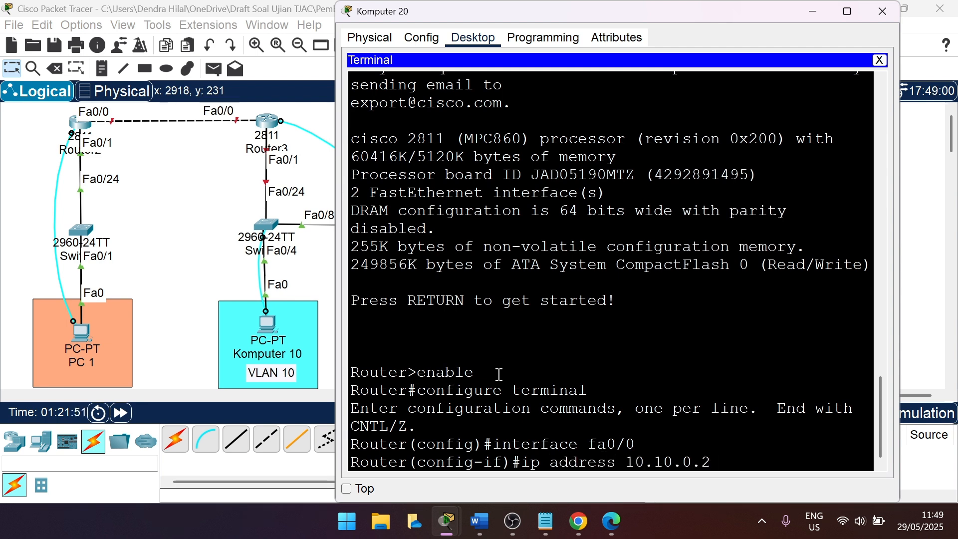
pyautogui.write(' 255.255.255.0')
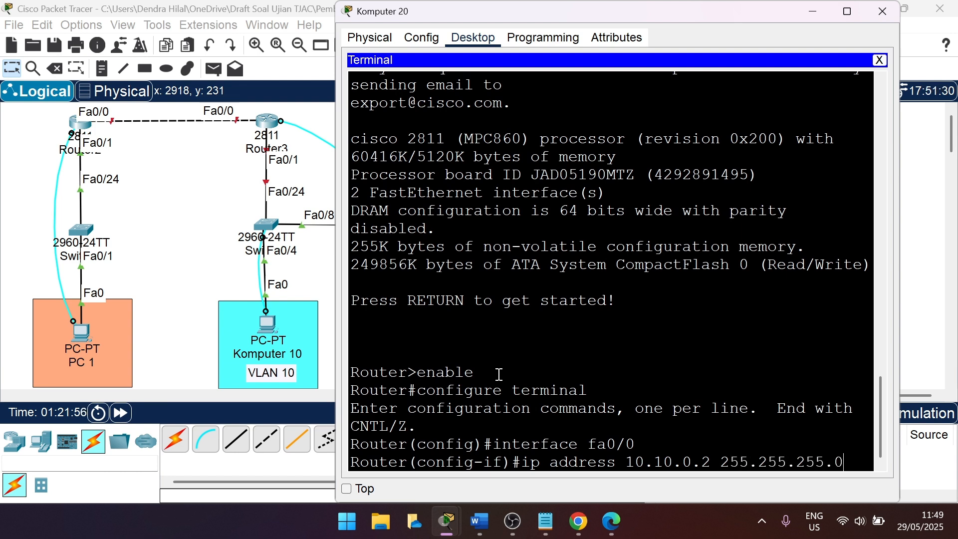
pyautogui.press('Return')
# Enable Router3's interface fa0/0 with no shutdown, and exit to global configuration mode
pyautogui.write('no ')
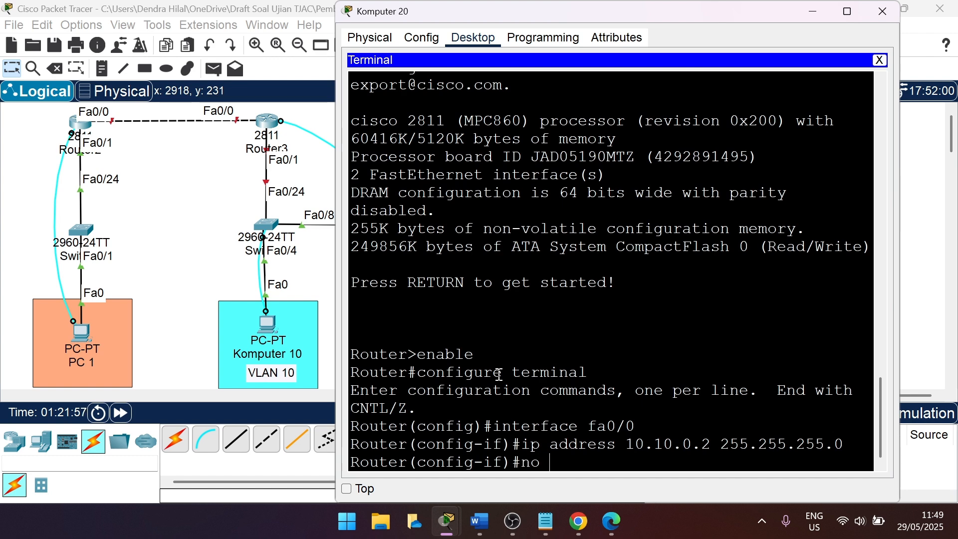
pyautogui.write('shutdown')
pyautogui.press('Return')
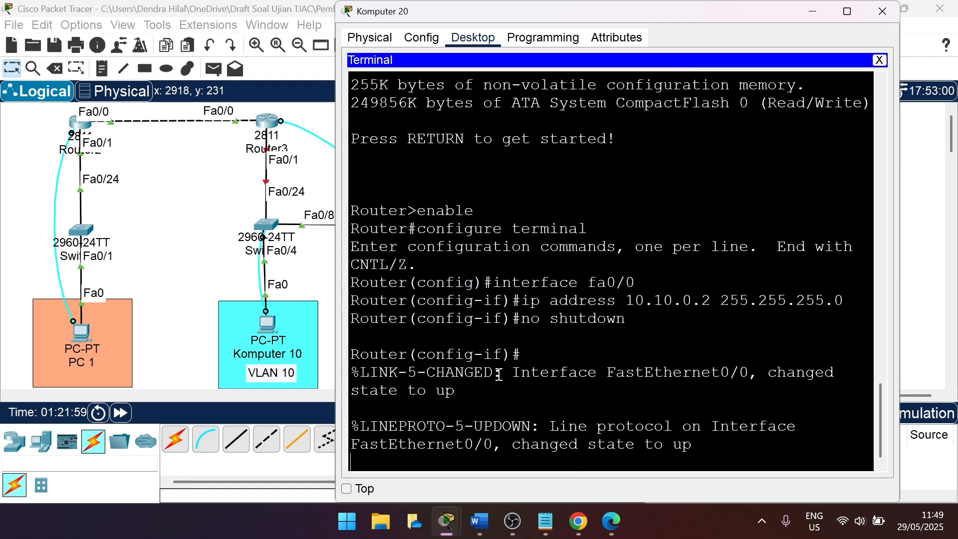
pyautogui.write('exit')
pyautogui.press('Return')
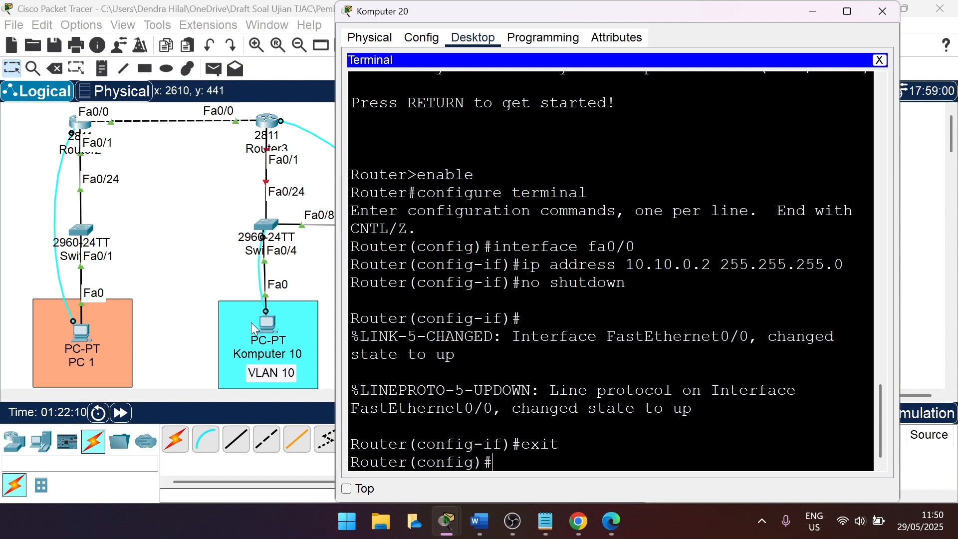
# Enable Router3's interface fa0/1 with no shutdown and without an IP address, and exit to global configuration mode
pyautogui.write('interface fa0/1')
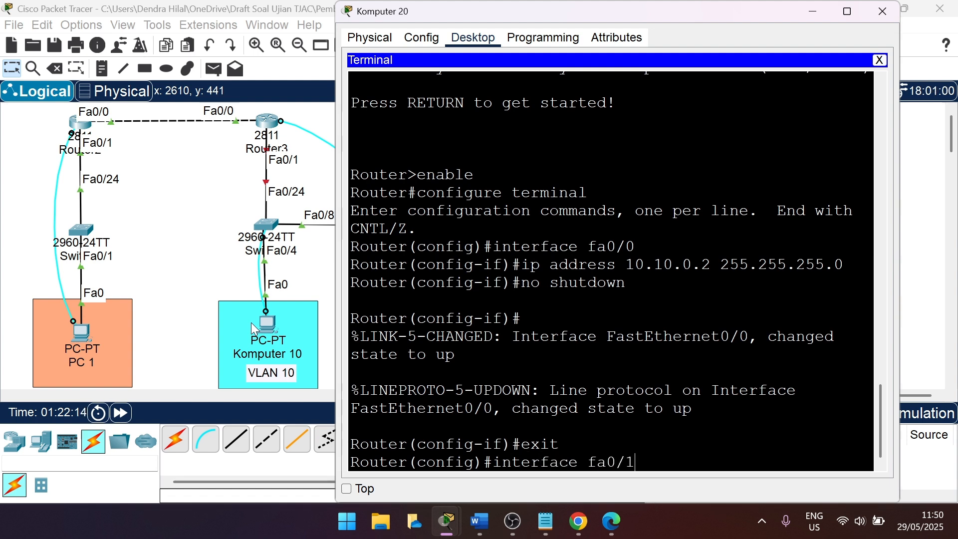
pyautogui.press('Return')
pyautogui.write('no shutdown')
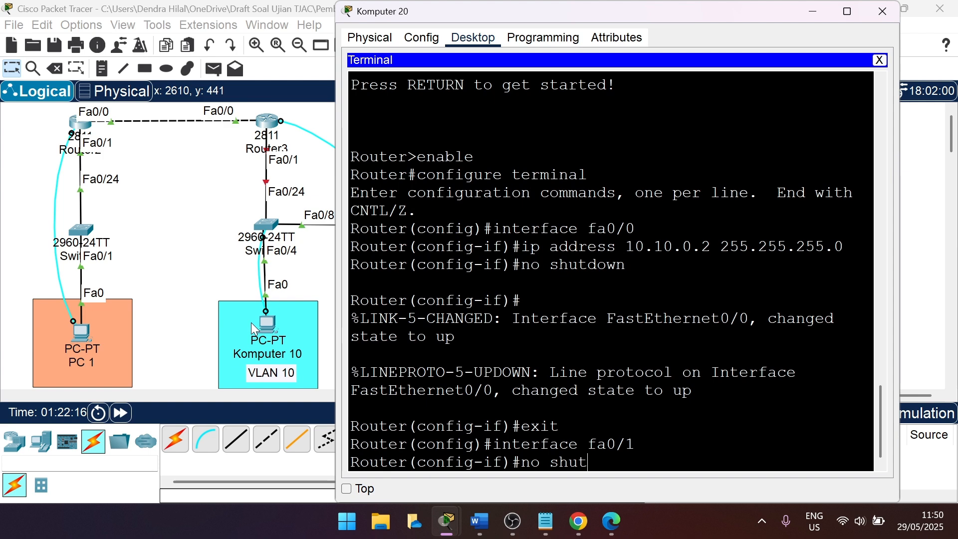
pyautogui.press('Return')
pyautogui.write('er(config-if)#')
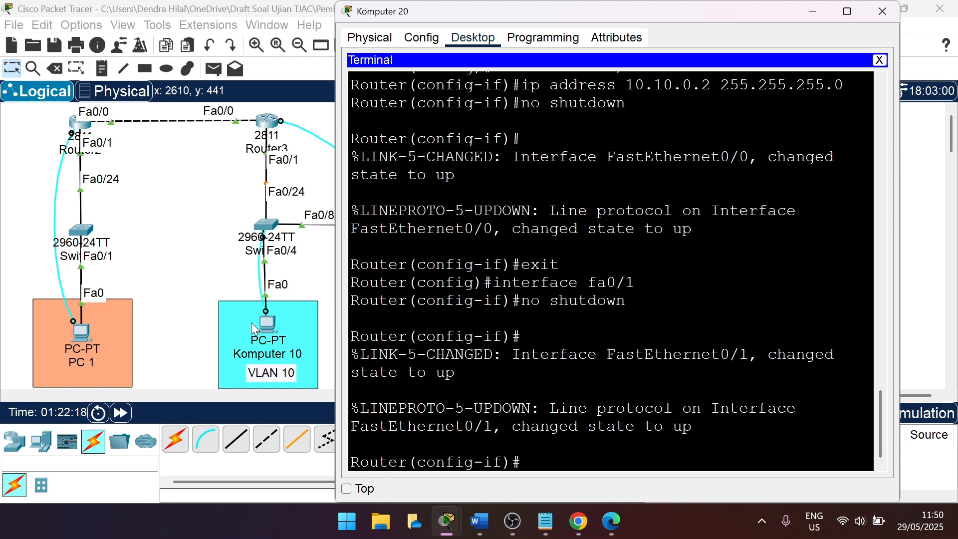
pyautogui.write('xit')
pyautogui.press('Return')
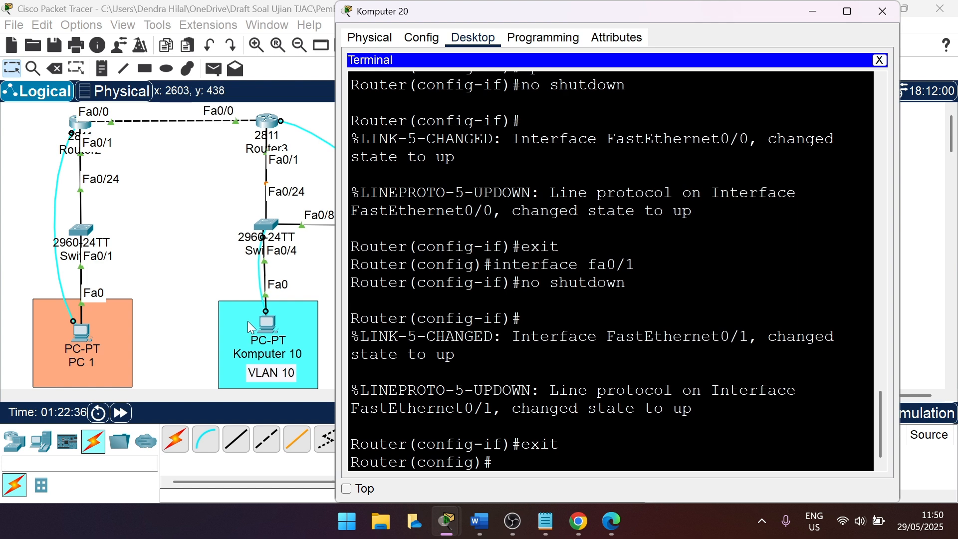
# Move the Komputer 20 window aside, and create Router3 subinterface fa0/1.10 with encapsulation dot1Q 10
pyautogui.moveTo(647, 17); pyautogui.dragTo(709, 16)
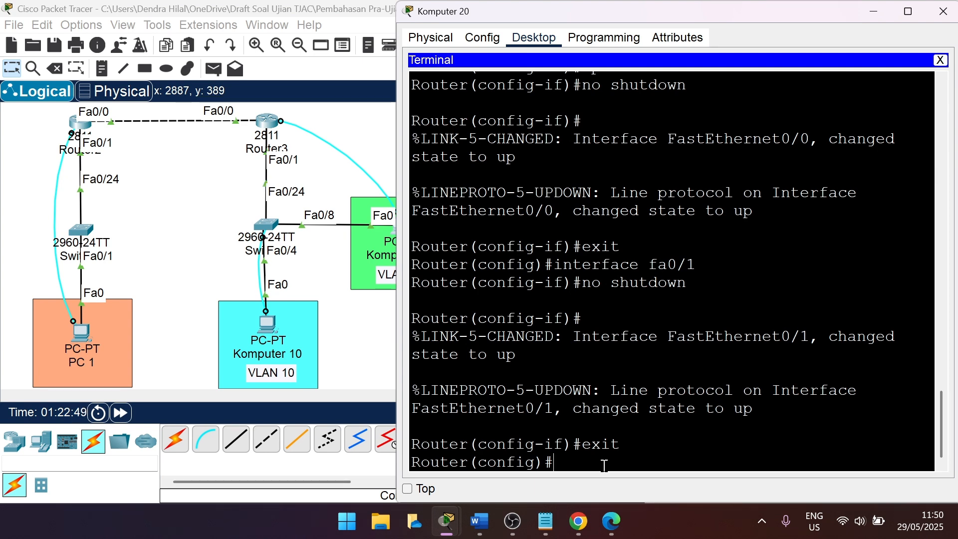
pyautogui.write('terface')
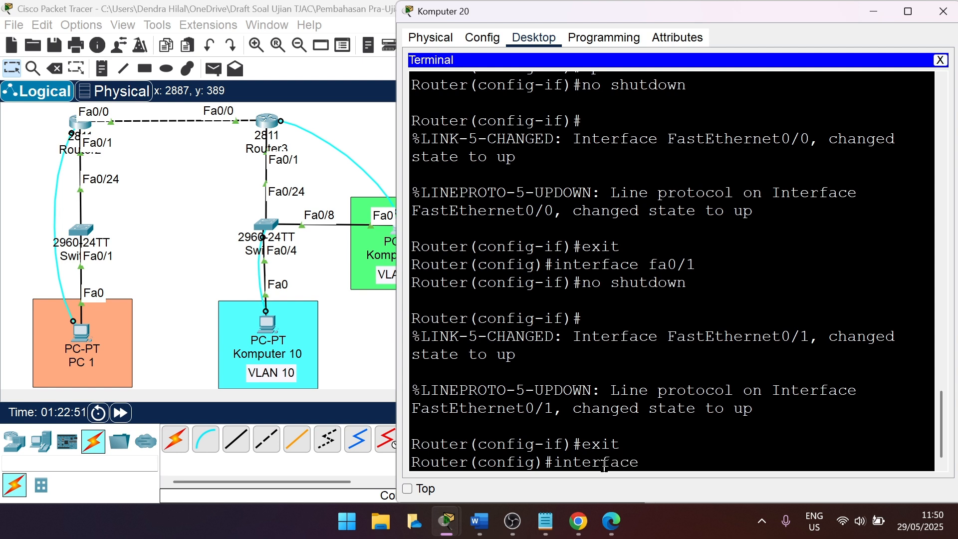
pyautogui.write(' fa0/1.10')
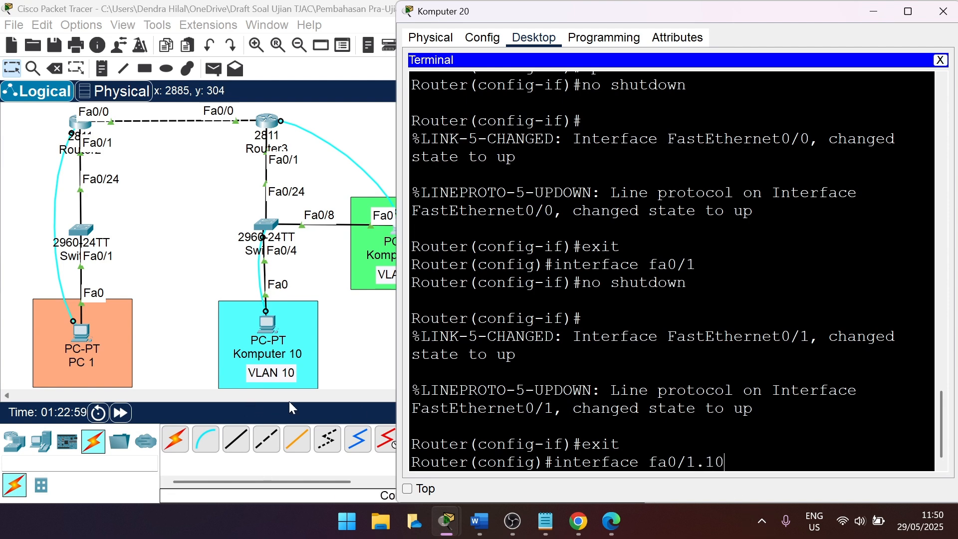
pyautogui.press('Return')
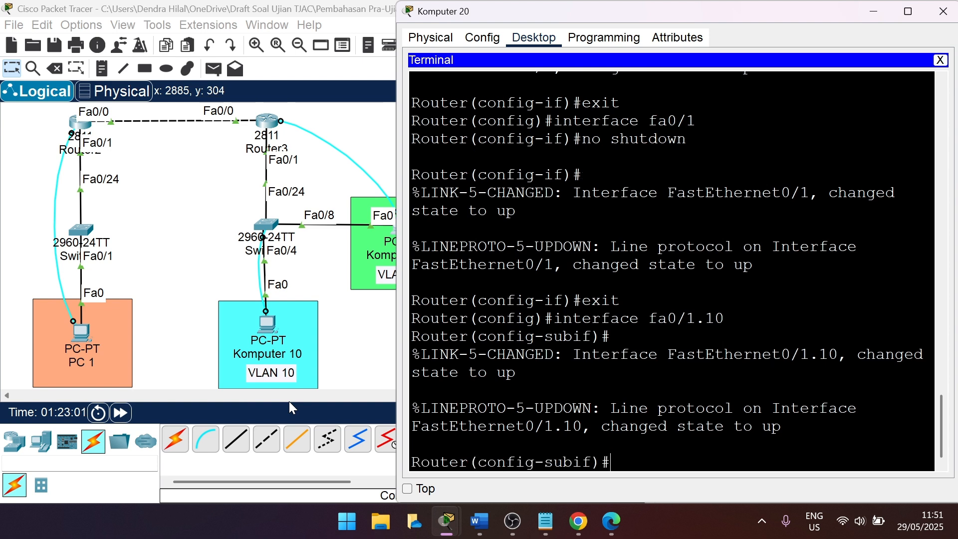
pyautogui.write('encapsulation dot1Q')
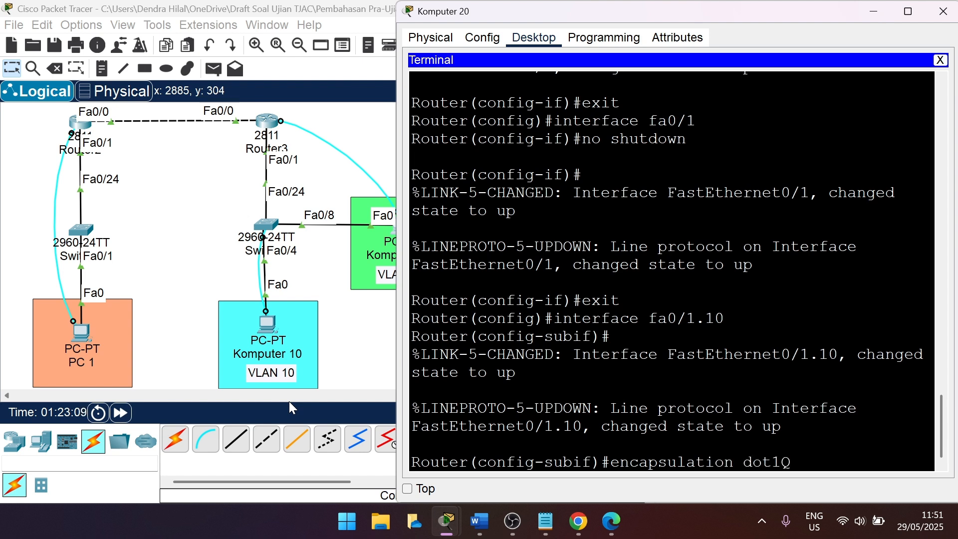
pyautogui.write(' 10')
pyautogui.press('Return')
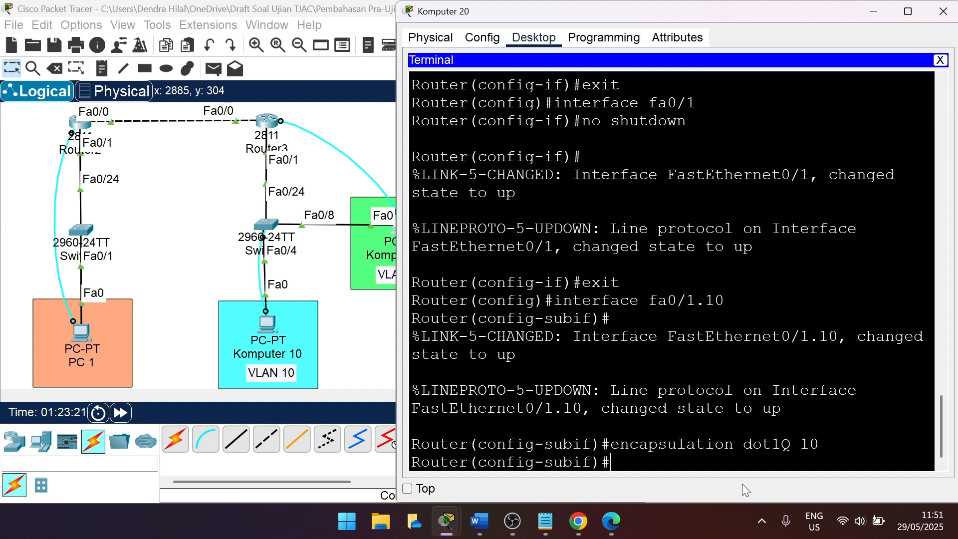
# Check VLAN 10's network in the Word IP segment table, and assign 172.16.10.254 255.255.255.0 to subinterface fa0/1.10
pyautogui.write('ip address')
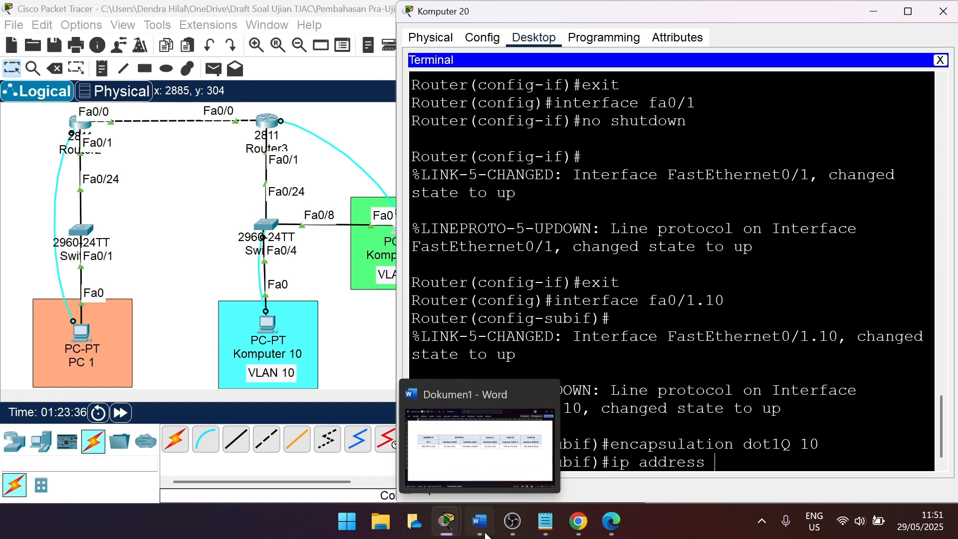
pyautogui.click(479, 522)
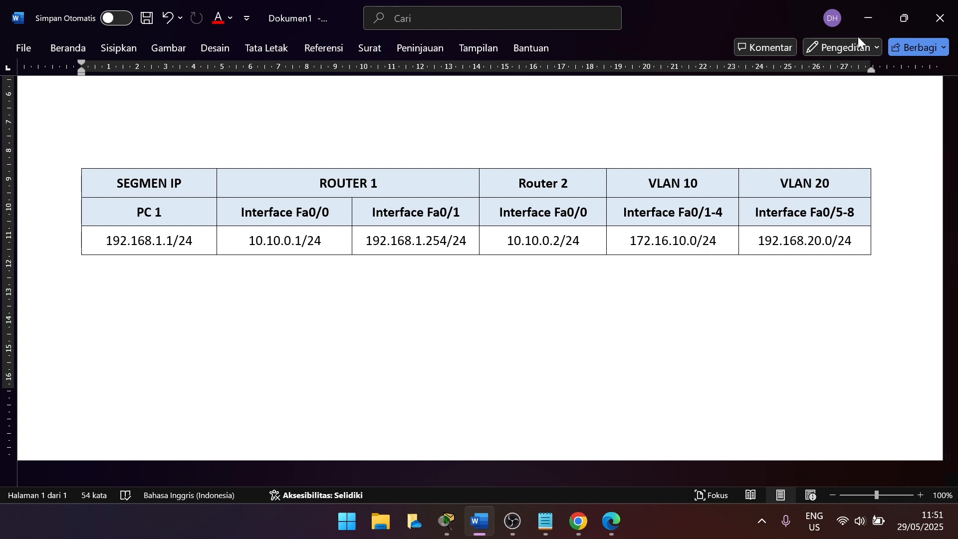
pyautogui.click(868, 19)
pyautogui.write('172.16.10.254 255.255.255')
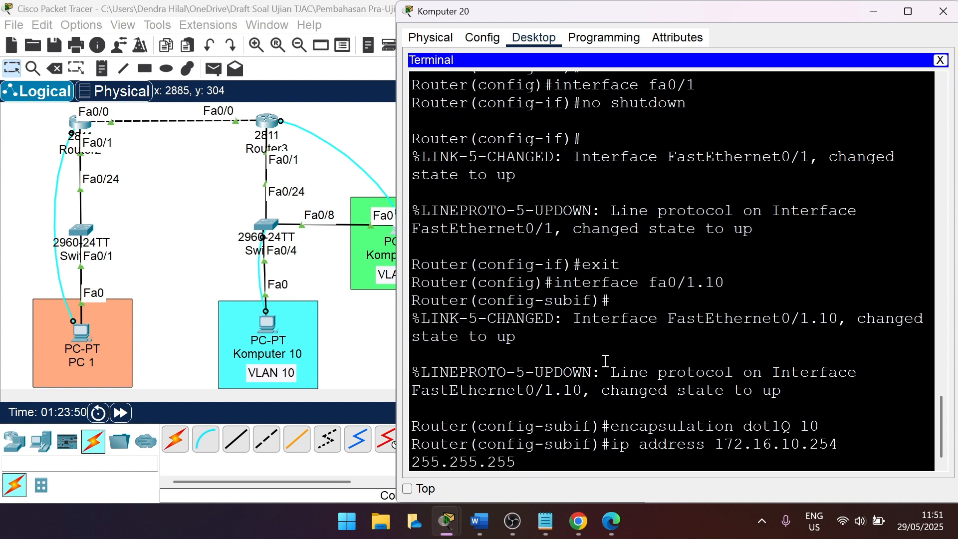
pyautogui.write('.0')
pyautogui.press('Return')
# Enable subinterface fa0/1.10 with no shutdown, and exit to global configuration mode
pyautogui.write('no shutdown')
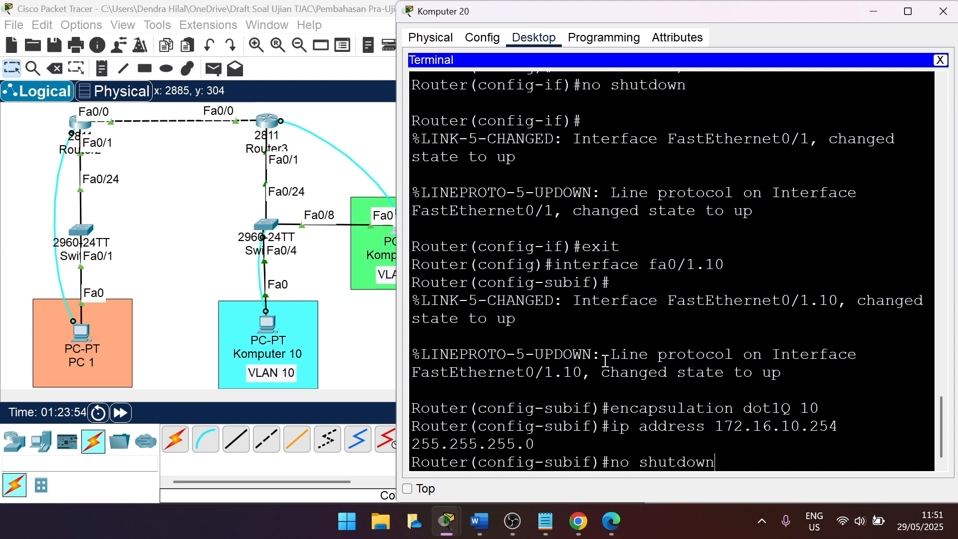
pyautogui.press('Return')
pyautogui.write('exit')
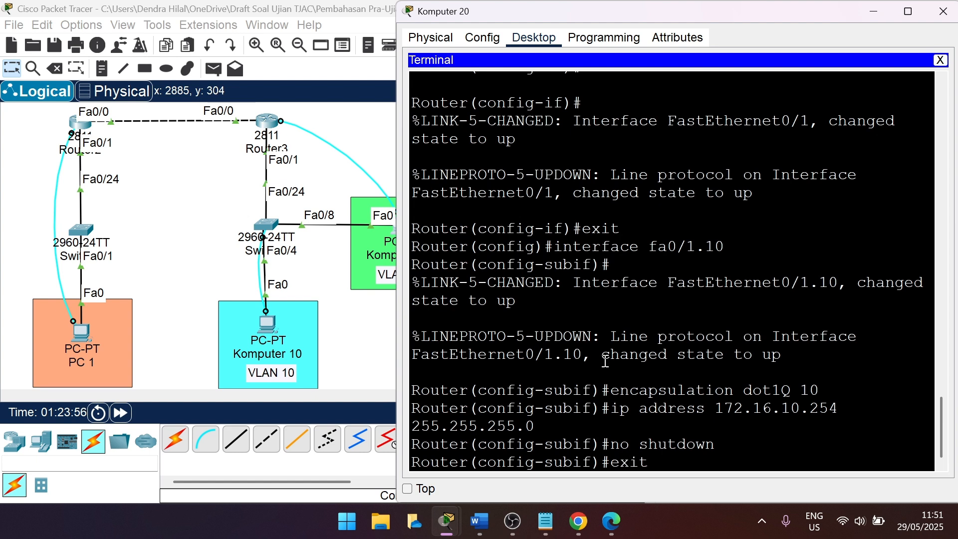
pyautogui.press('Return')
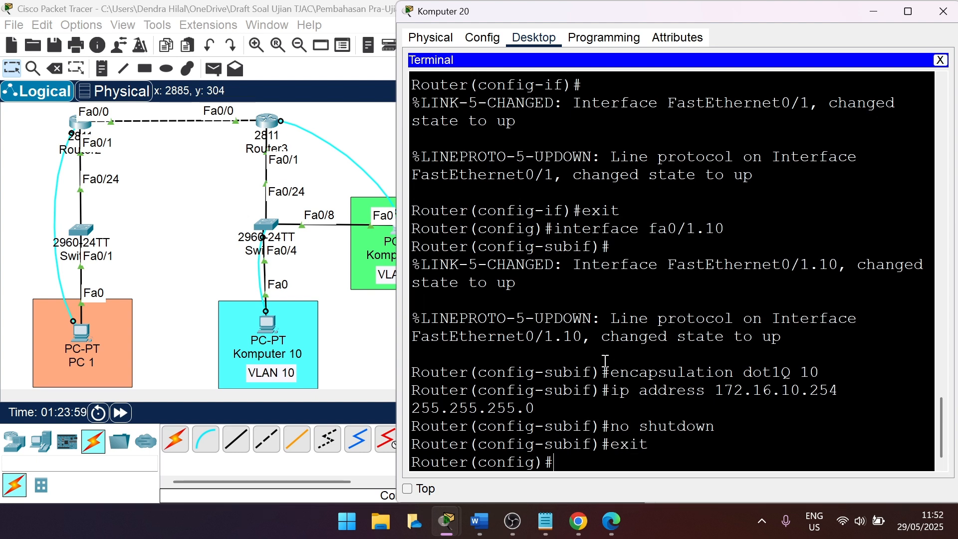
# Create Router3 subinterface fa0/1.20 for VLAN 20 with encapsulation dot1Q 20
pyautogui.write('i')
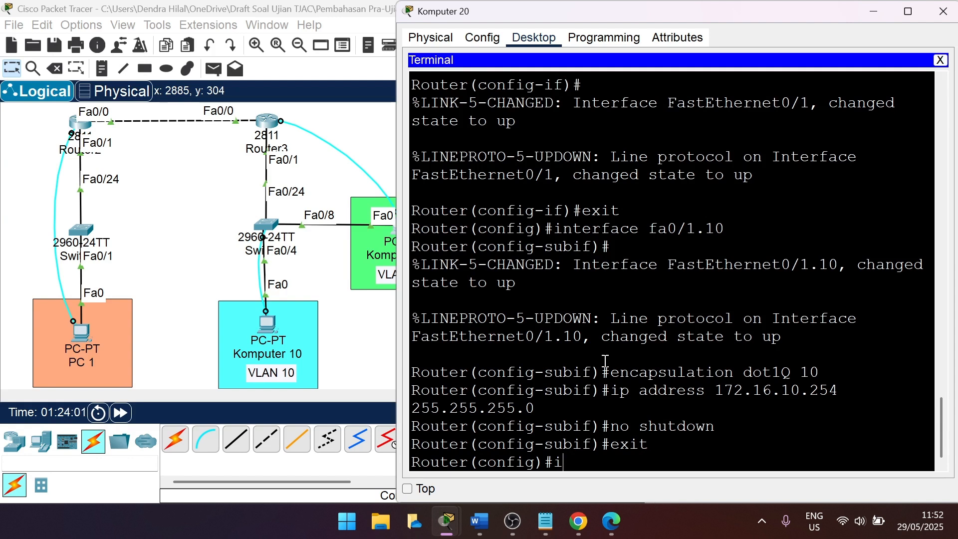
pyautogui.write('nterface fa0/1.20')
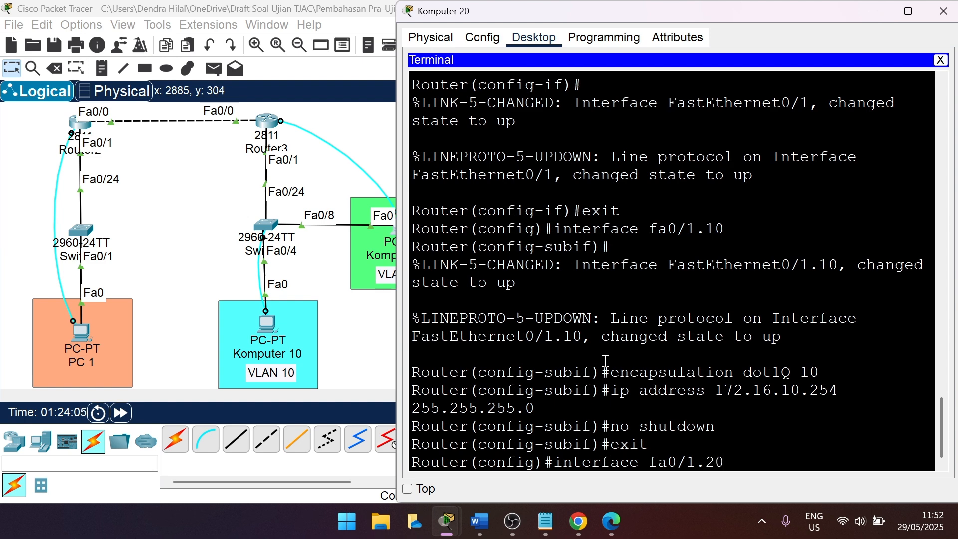
pyautogui.press('Return')
pyautogui.press('Return')
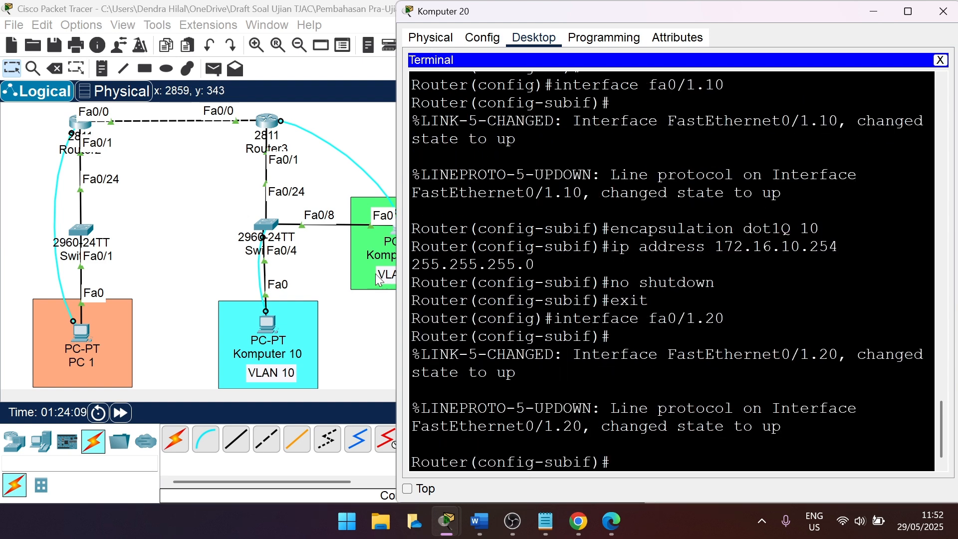
pyautogui.write('encap')
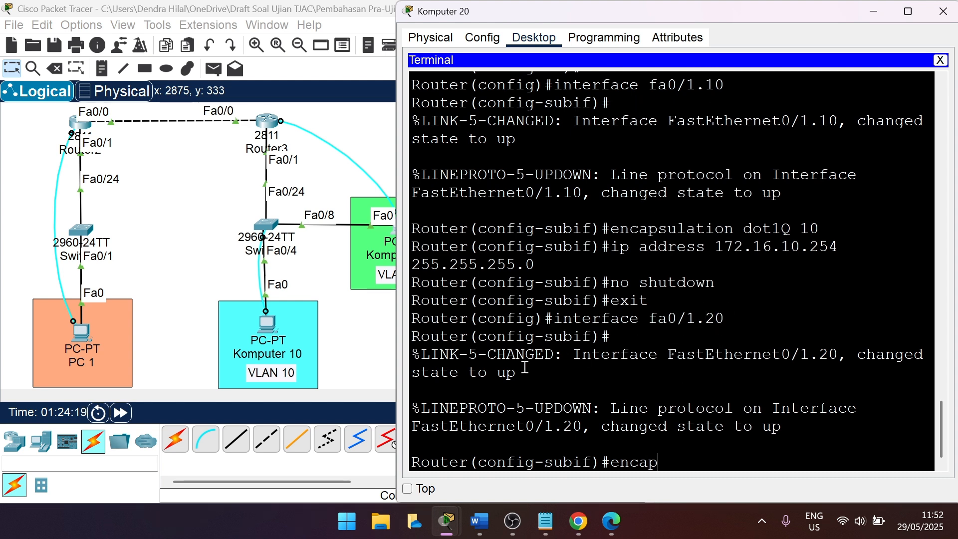
pyautogui.write('sulation dot1')
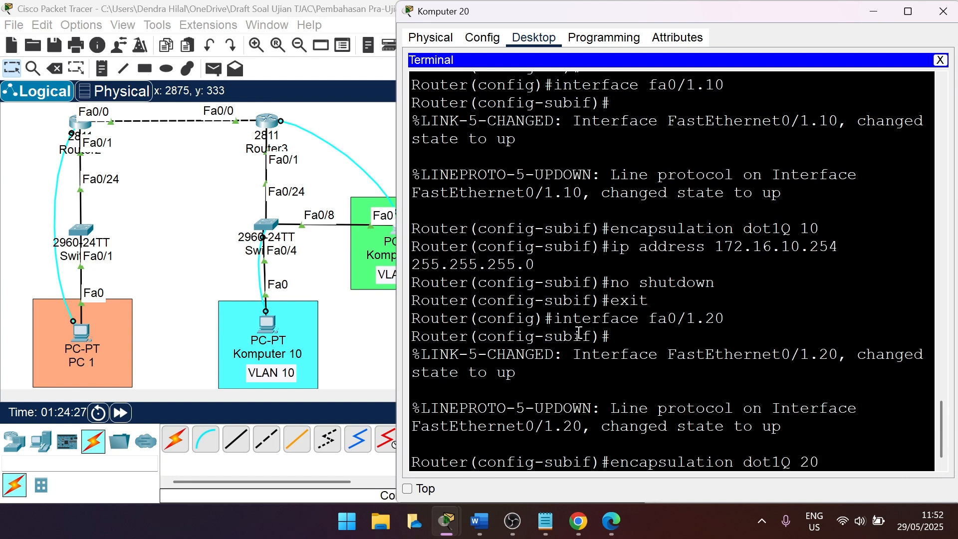
pyautogui.write('Q 20')
pyautogui.press('Return')
# Check VLAN 20's network in the Word IP segment table, and assign 192.168.20.254 255.255.255.0 to subinterface fa0/1.20
pyautogui.write('ip address')
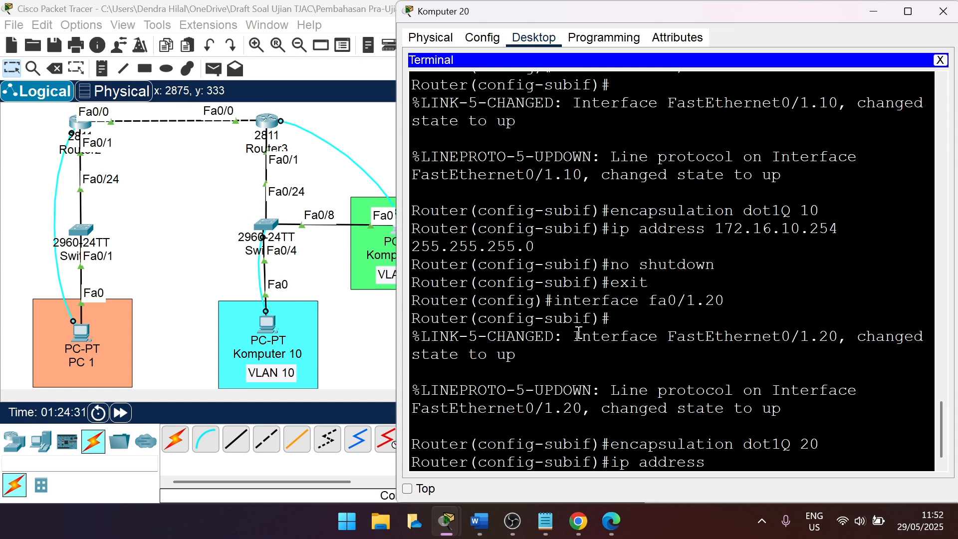
pyautogui.click(479, 521)
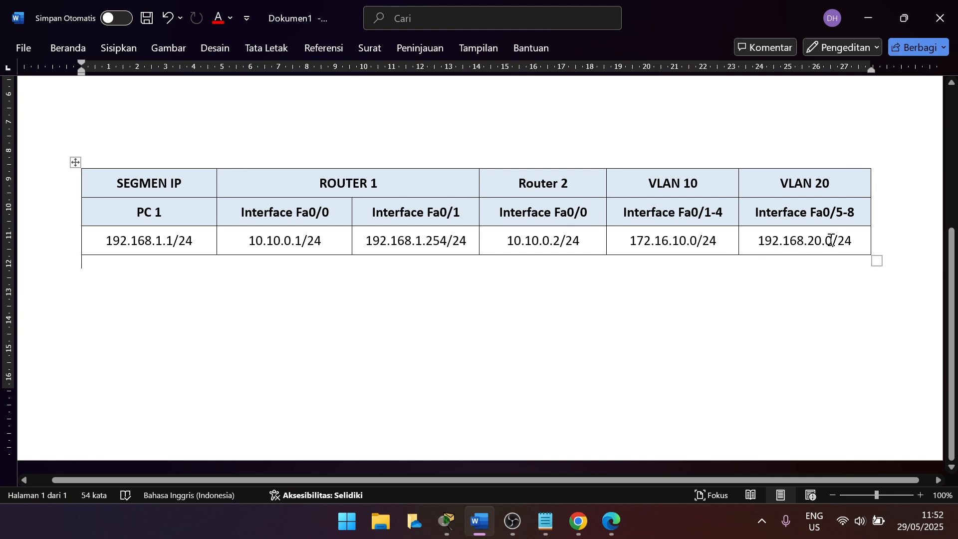
pyautogui.click(867, 12)
pyautogui.write('92.')
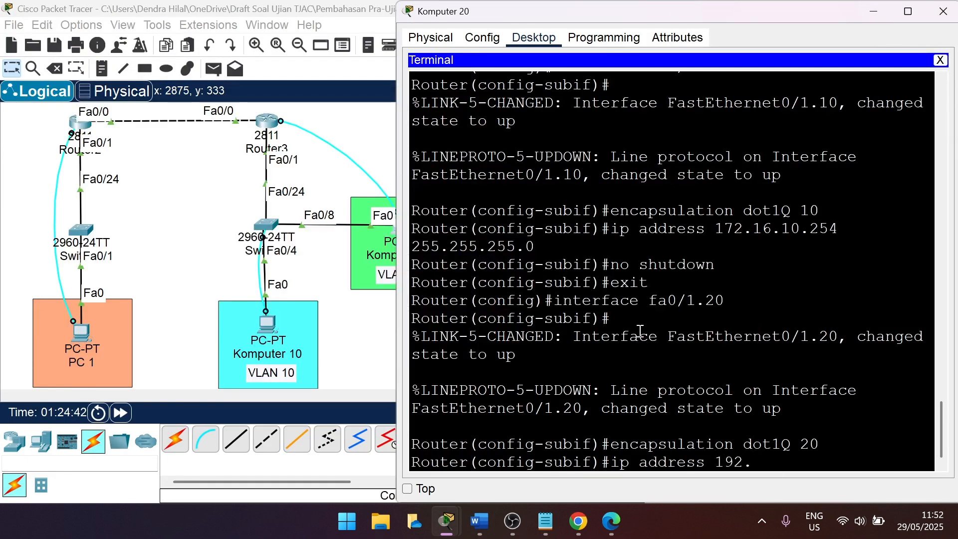
pyautogui.write('168.20.254 ')
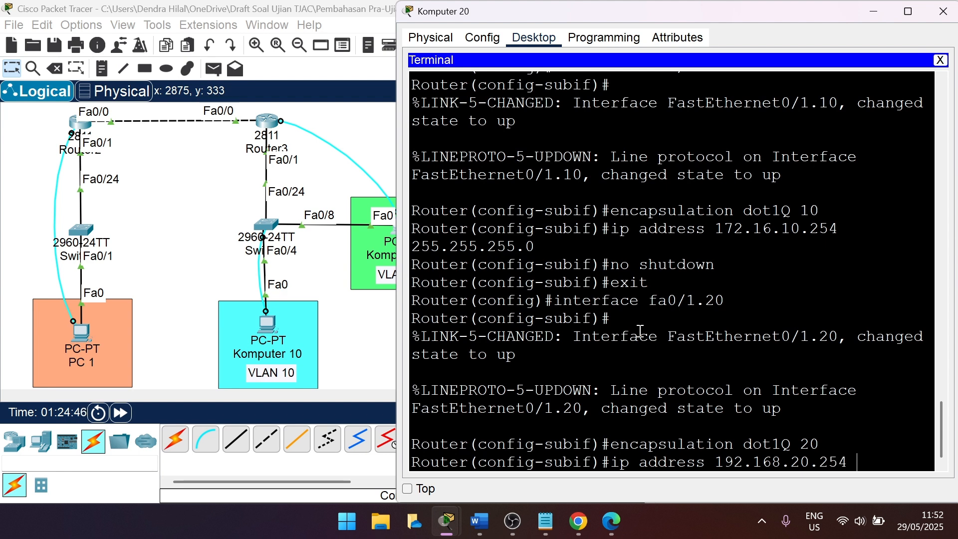
pyautogui.write('255.255.255')
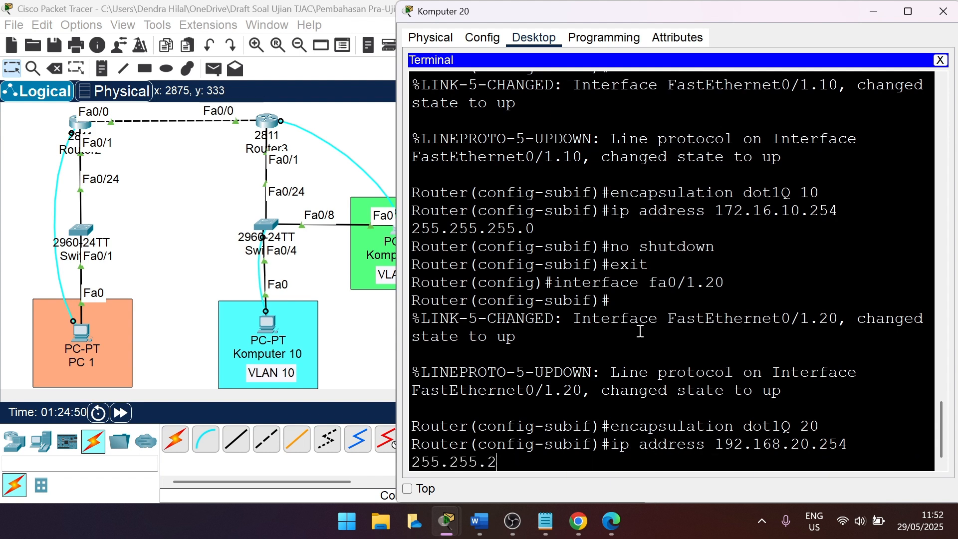
pyautogui.write('.0')
pyautogui.press('Return')
# Enable subinterface fa0/1.20 with no shutdown, and exit to global configuration mode
pyautogui.write('no shu')
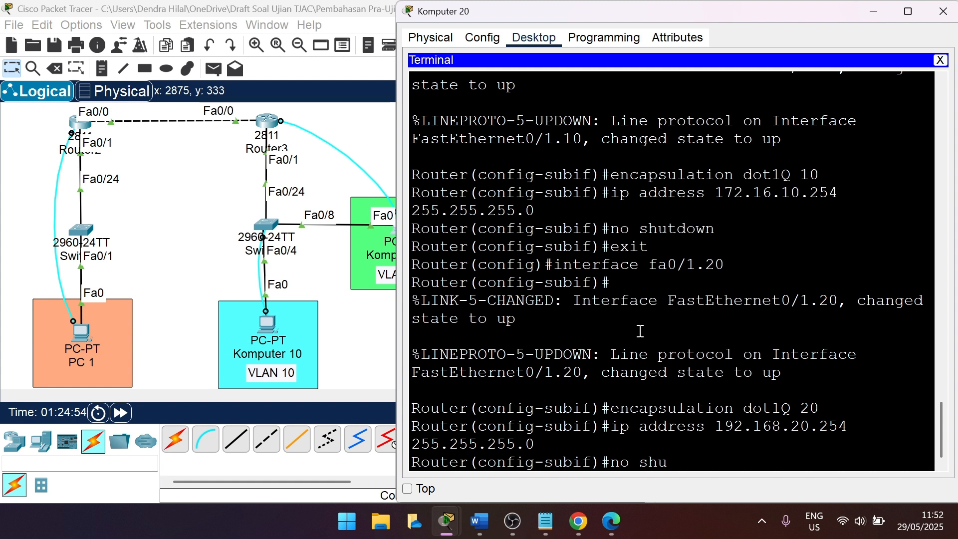
pyautogui.write('tdown')
pyautogui.press('Return')
pyautogui.write('exit')
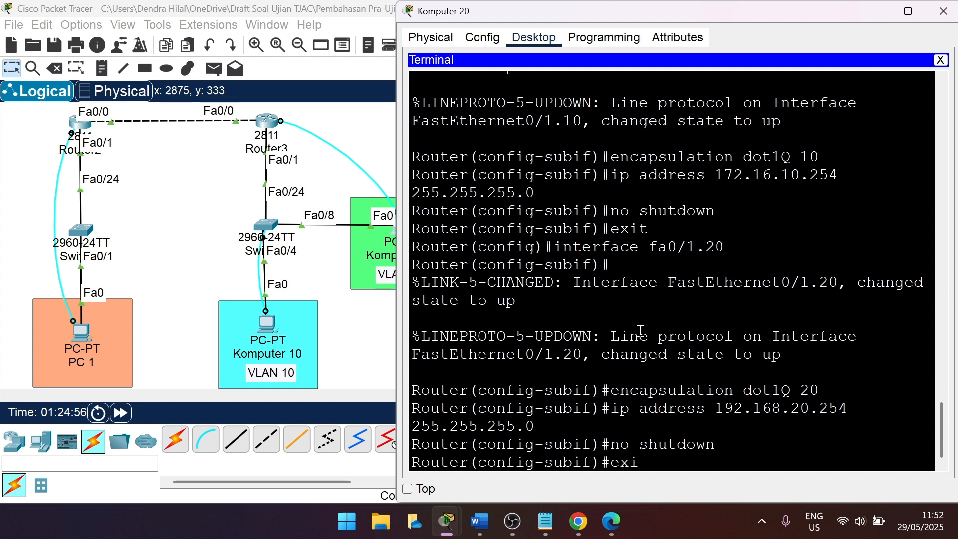
pyautogui.press('Return')
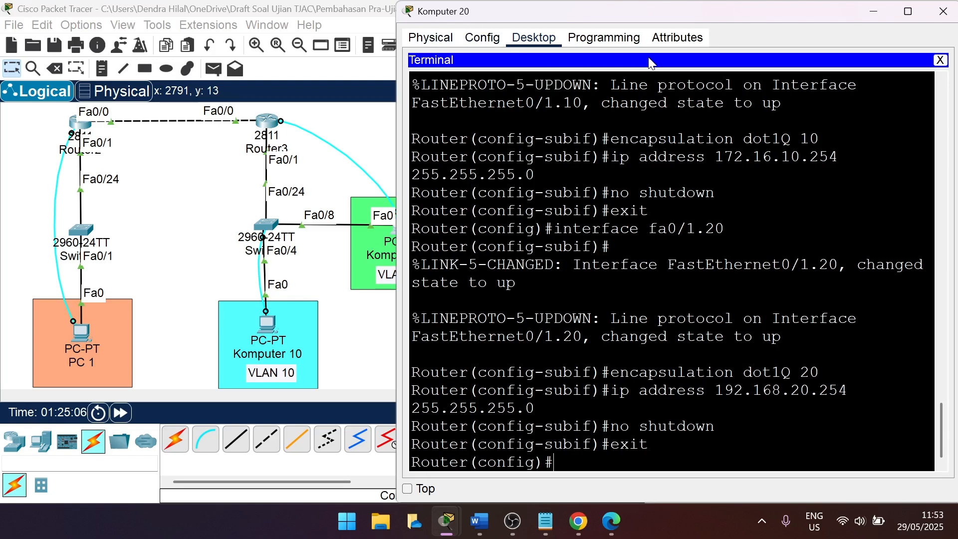
pyautogui.scroll(1, 483, 198)
pyautogui.scroll(2, 483, 198)
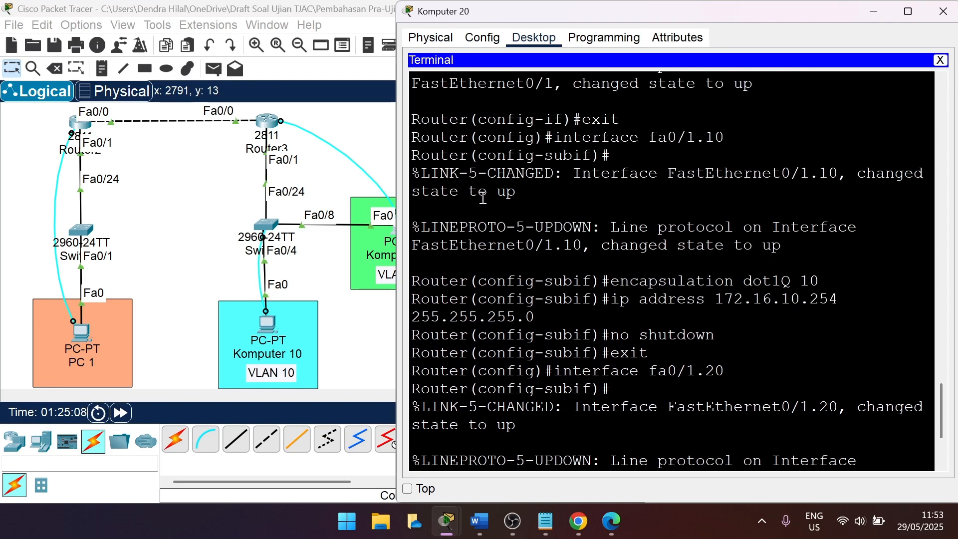
pyautogui.scroll(-1, 483, 198)
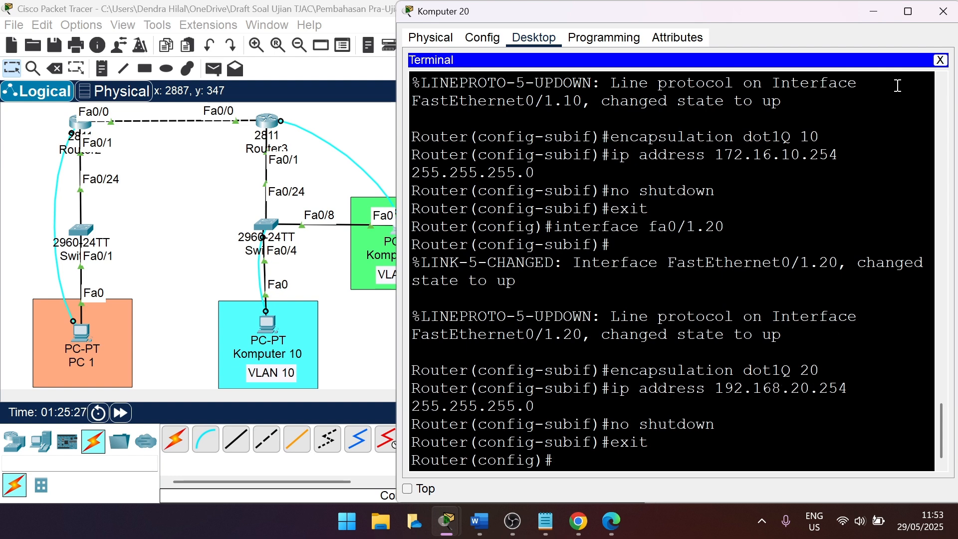
# Close Komputer 20's terminal, and set its static IPv4 address to 192.168.20.1 after checking VLAN 20 in the Word IP table
pyautogui.click(940, 60)
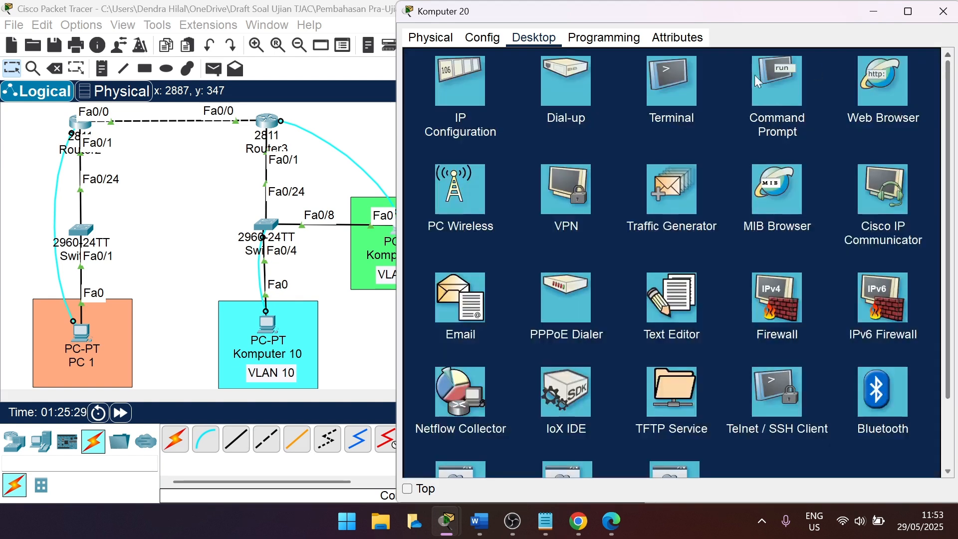
pyautogui.click(469, 82)
pyautogui.click(605, 134)
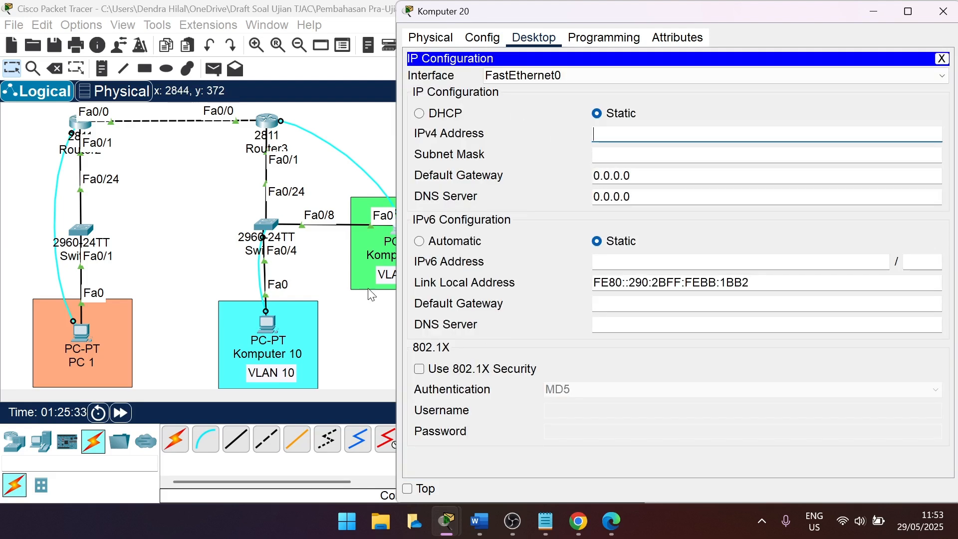
pyautogui.write('192.')
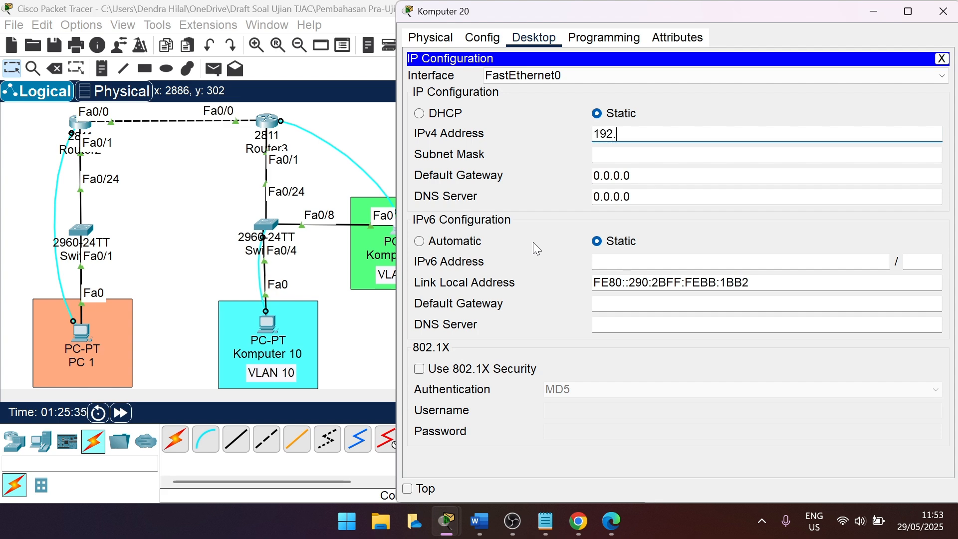
pyautogui.write('168.20')
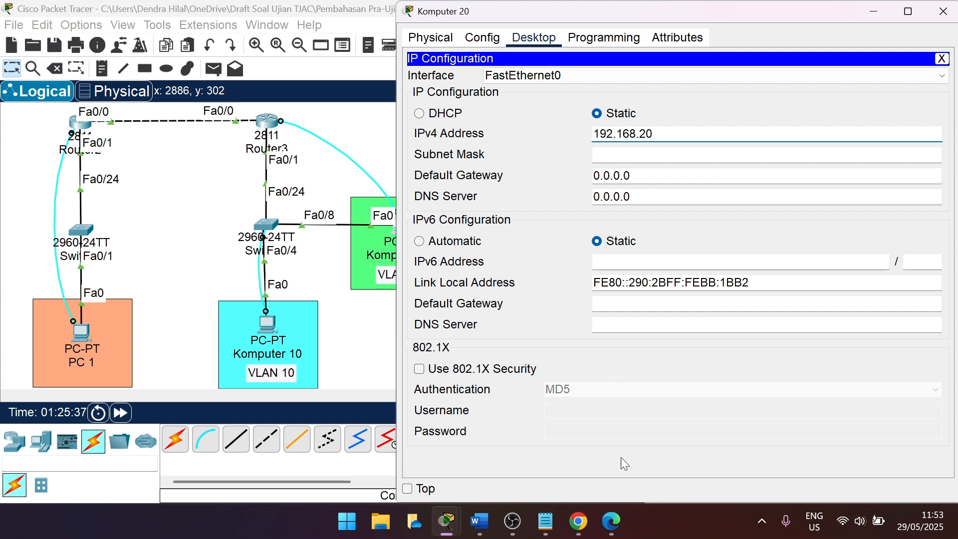
pyautogui.click(479, 521)
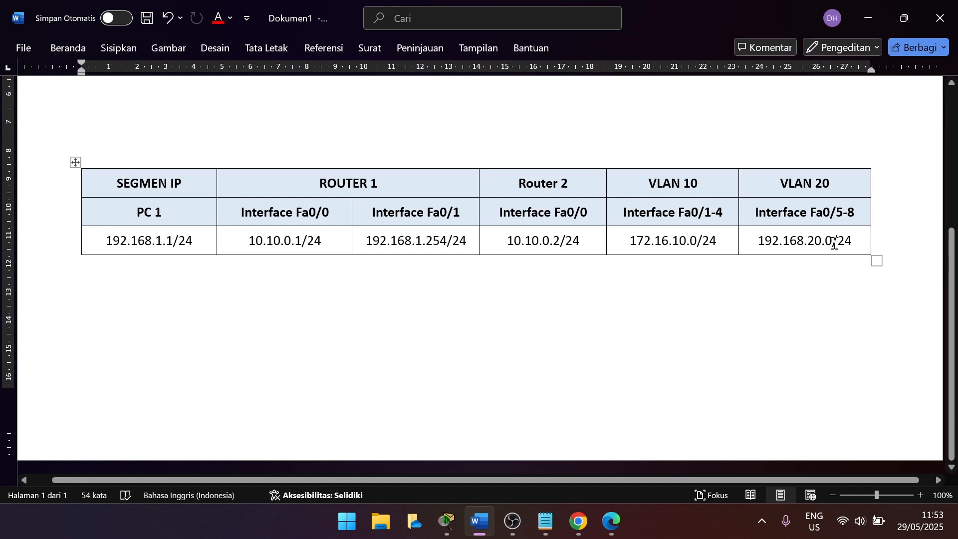
pyautogui.click(867, 16)
pyautogui.click(540, 270)
pyautogui.write('192.168.20')
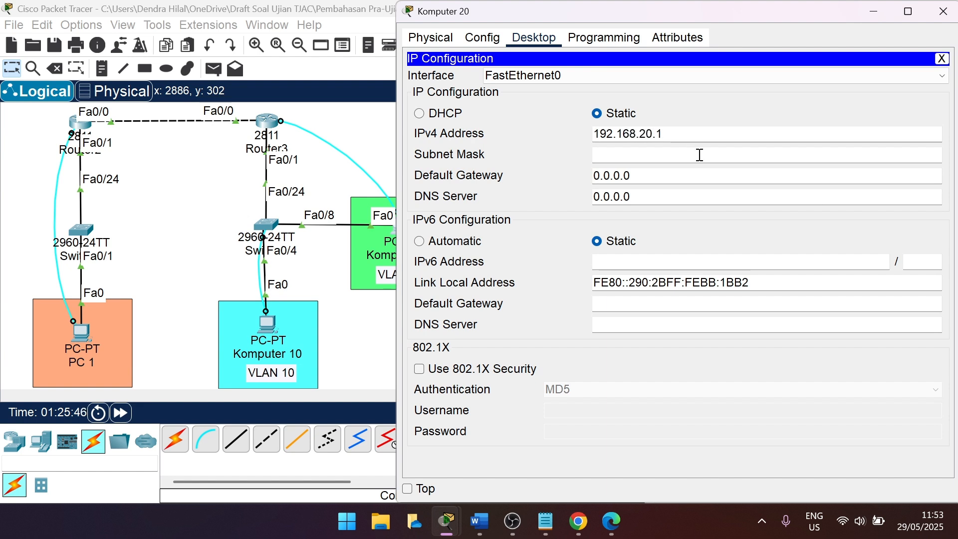
pyautogui.write('.1')
# Give Komputer 20 the subnet mask 255.255.255.0 and default gateway 192.168.20.254, and minimize its window
pyautogui.click(693, 149)
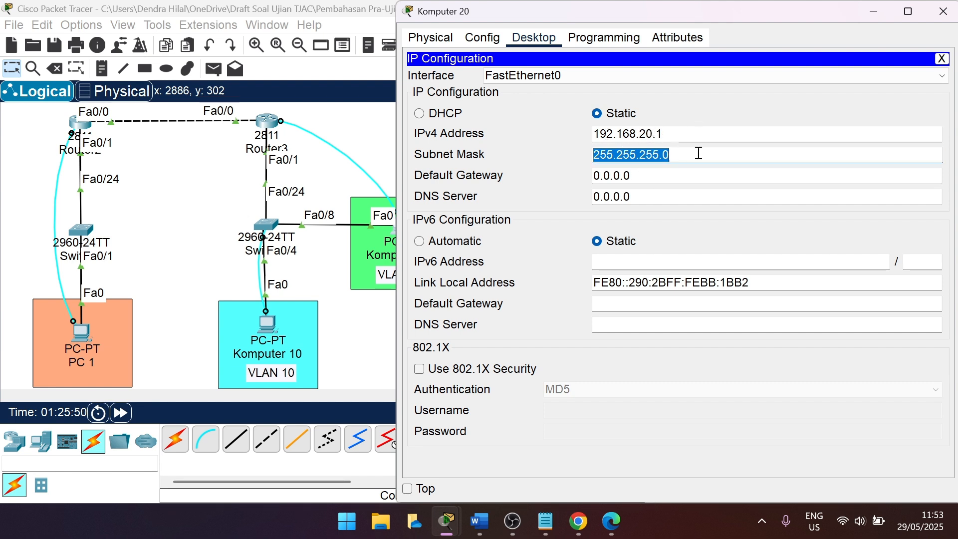
pyautogui.click(626, 176)
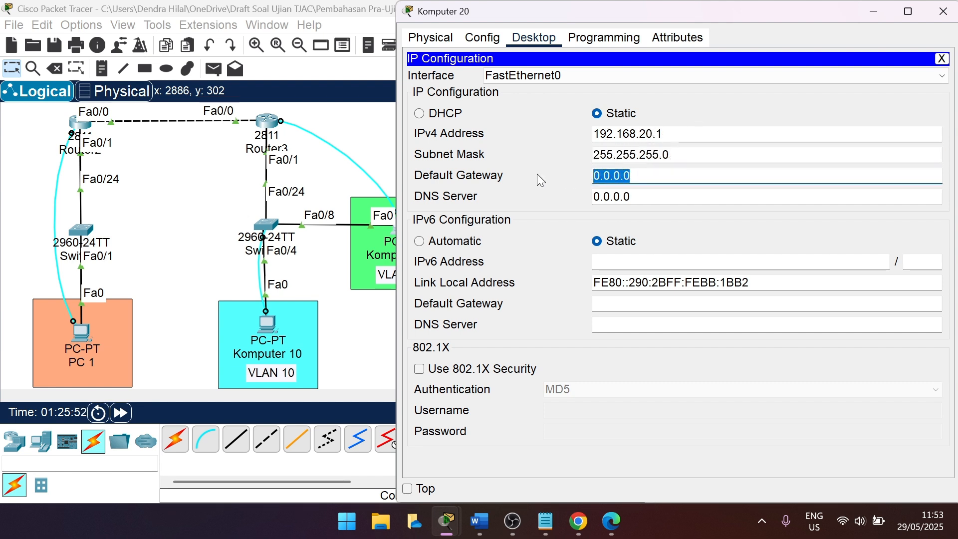
pyautogui.write('192.168.20.254')
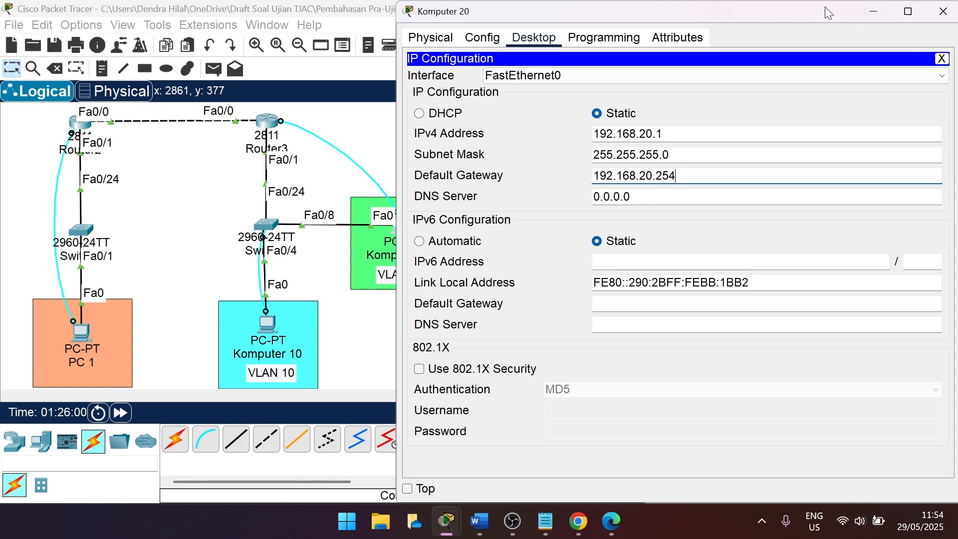
pyautogui.click(863, 12)
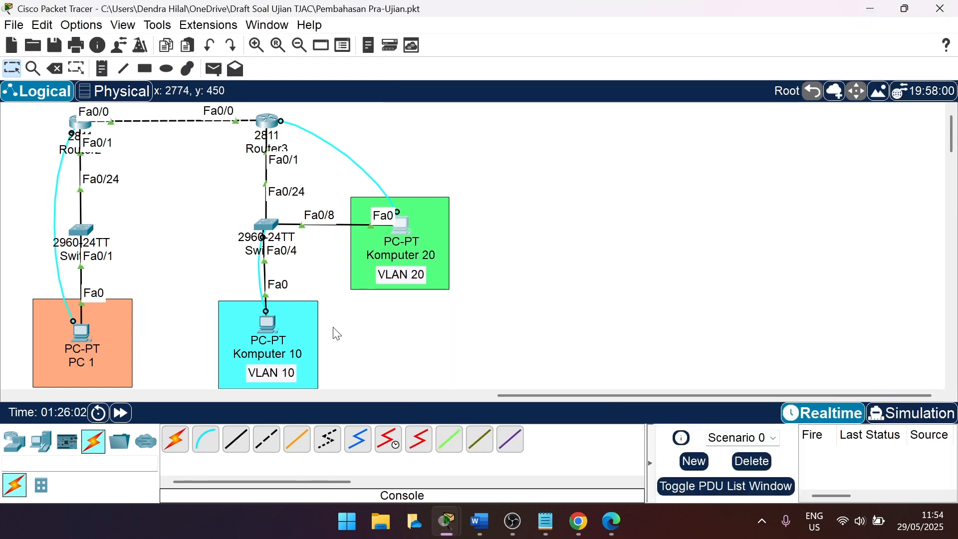
# Open Komputer 10's IP configuration, check VLAN 10's network in the Word table, and set the IPv4 address to 172.16.10.1
pyautogui.click(266, 324)
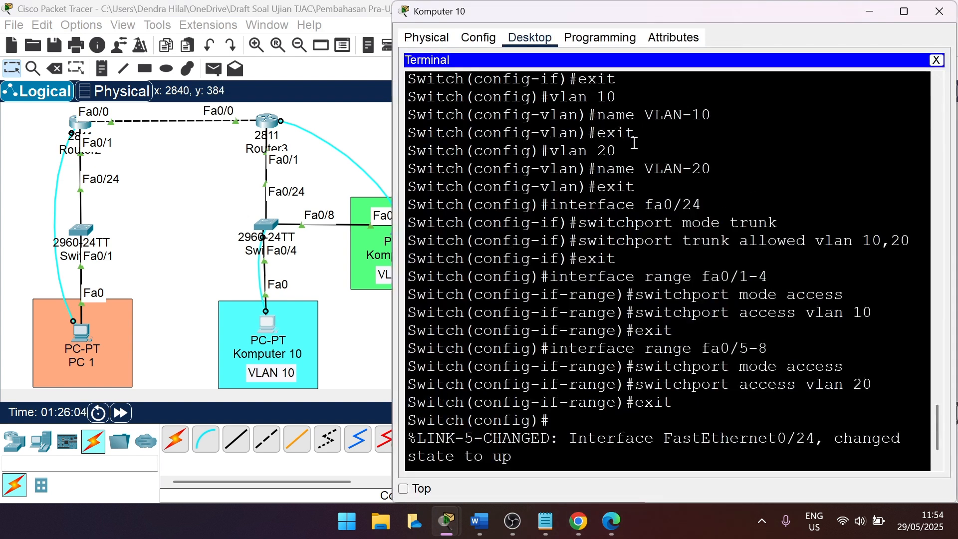
pyautogui.click(936, 60)
pyautogui.click(477, 92)
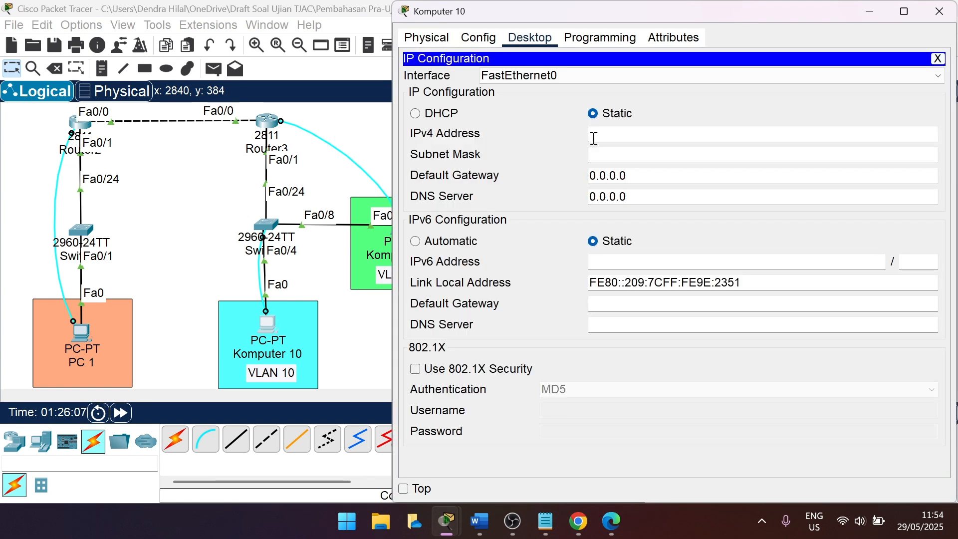
pyautogui.click(479, 521)
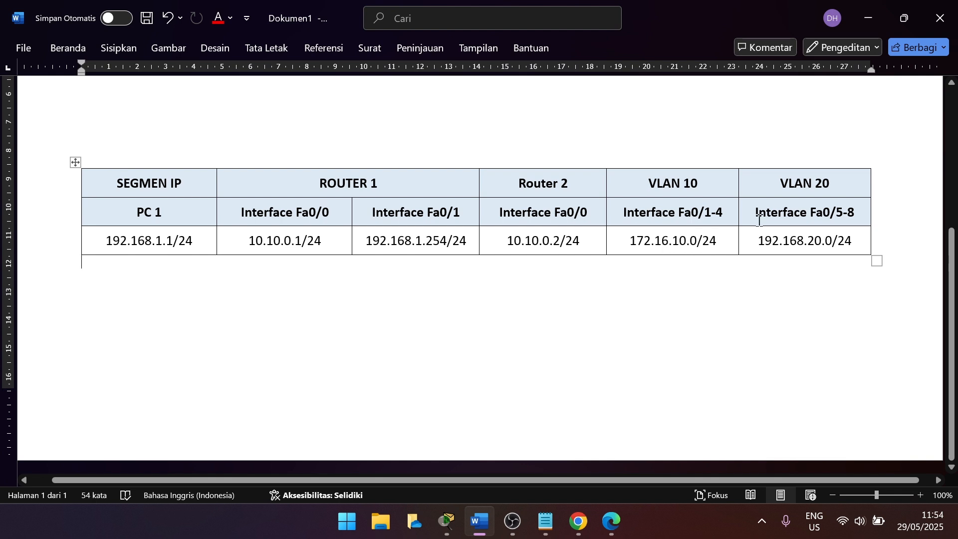
pyautogui.click(858, 15)
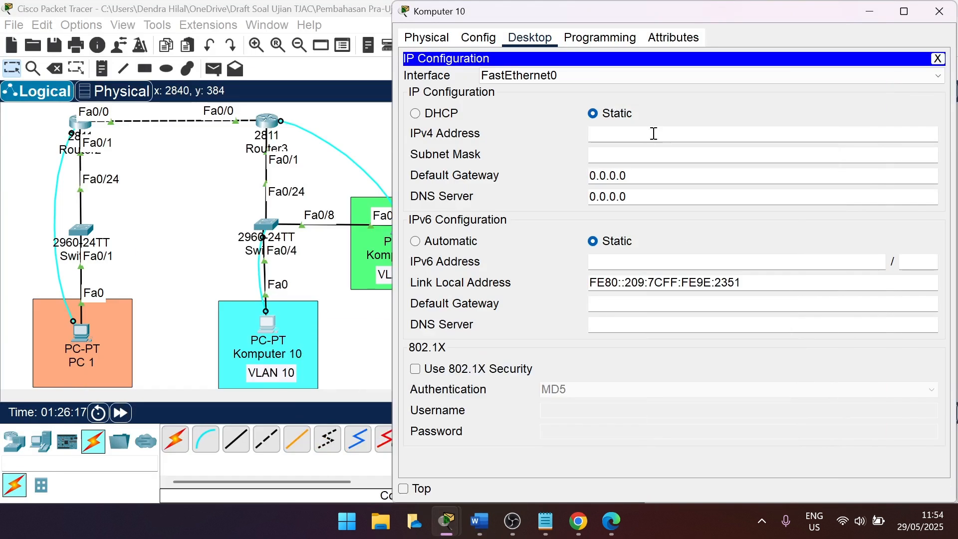
pyautogui.click(655, 140)
pyautogui.write('172.16.10.1')
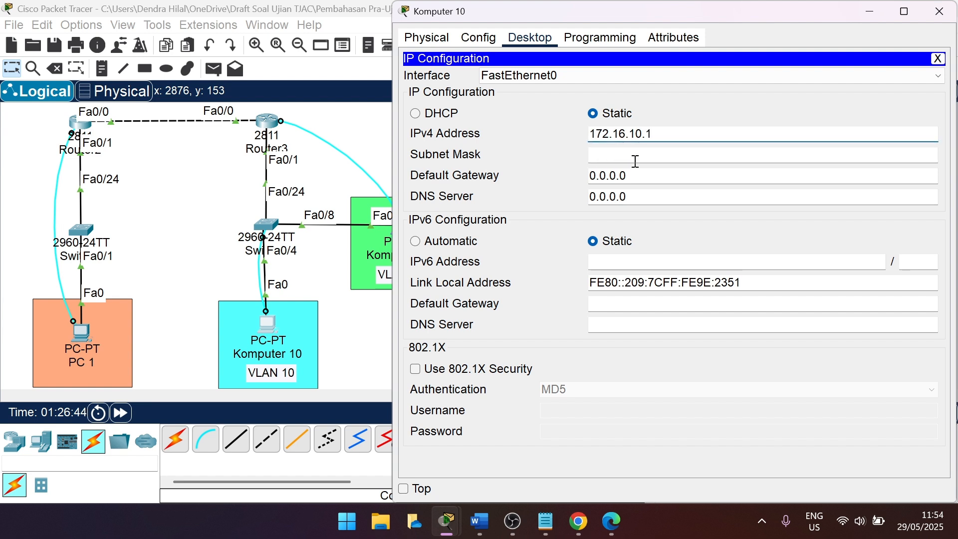
# Set Komputer 10's subnet mask to 255.255.255.0 and its default gateway to 172.16.10.254
pyautogui.click(676, 155)
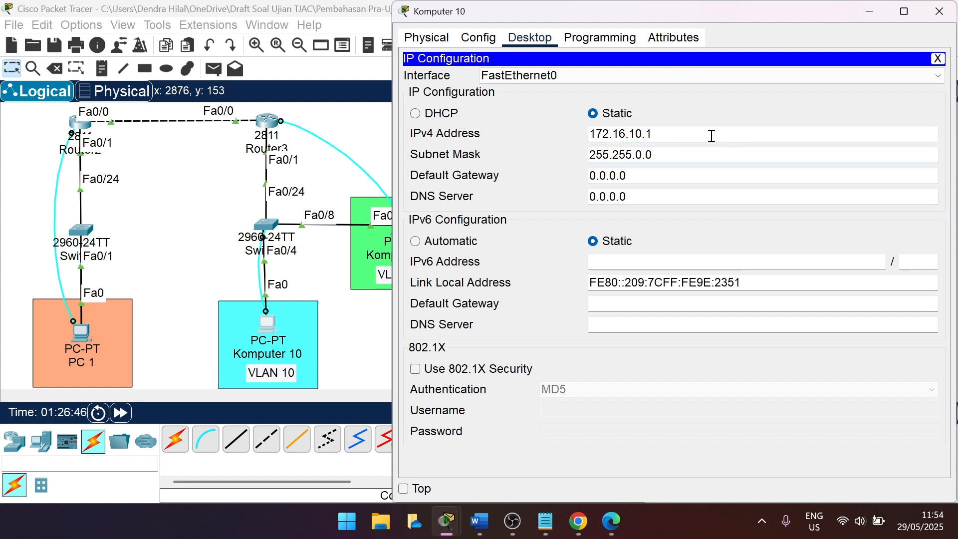
pyautogui.write('255.')
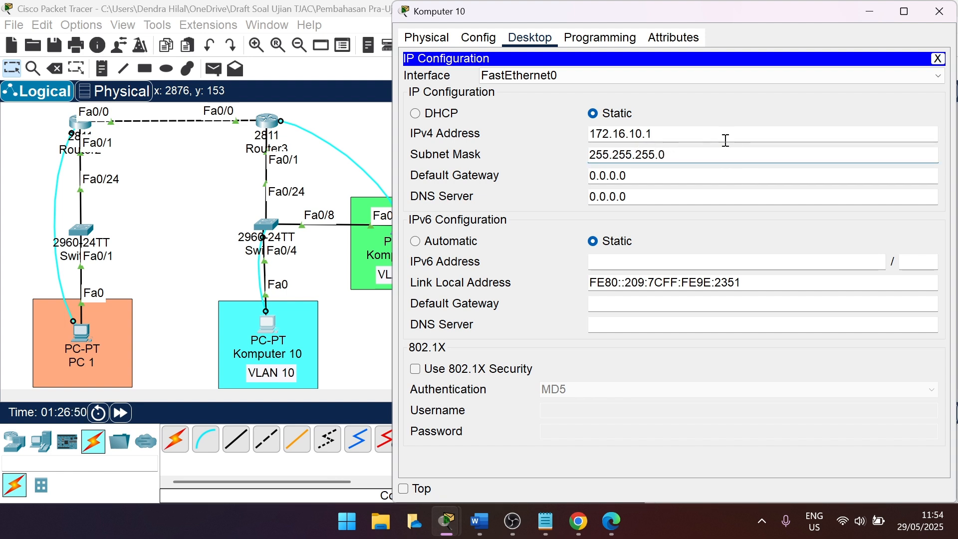
pyautogui.press('Tab')
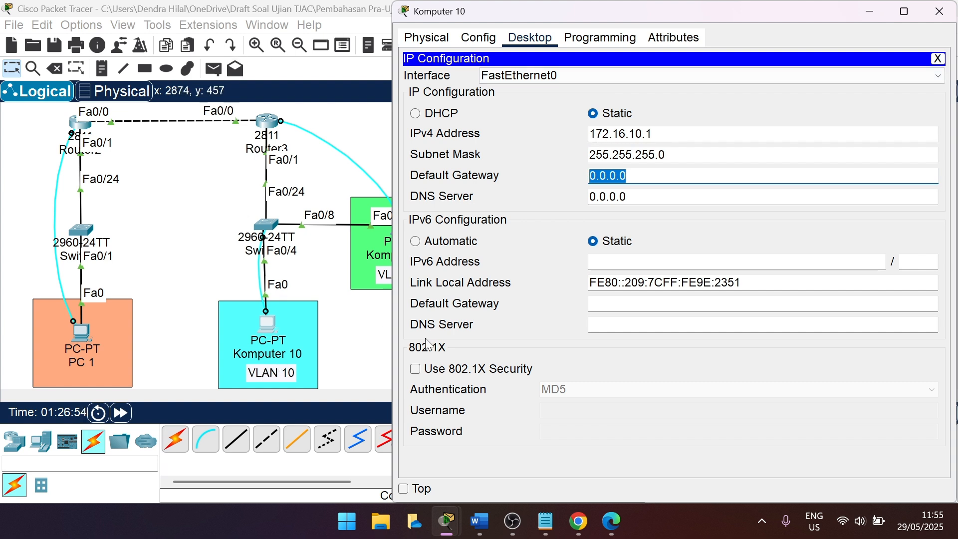
pyautogui.write('172.16.10.254')
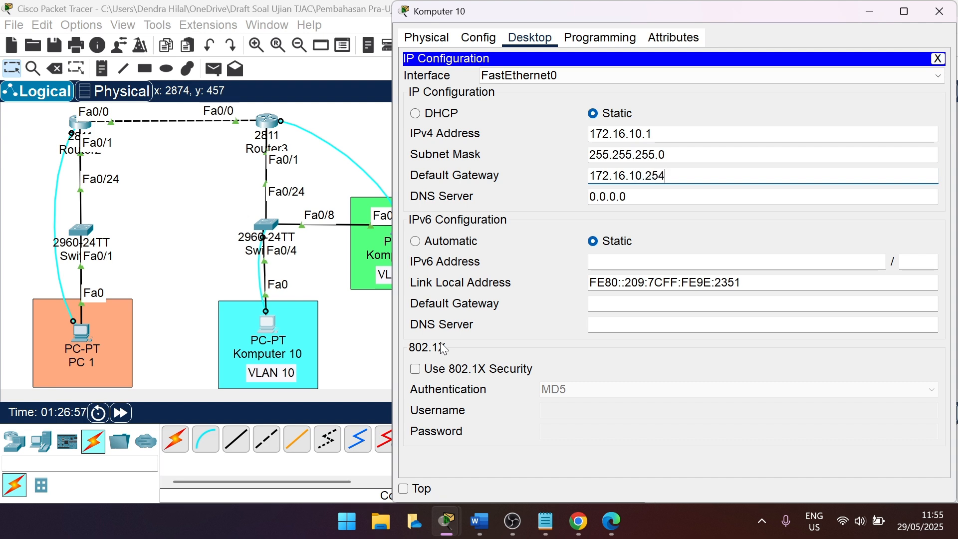
pyautogui.click(780, 98)
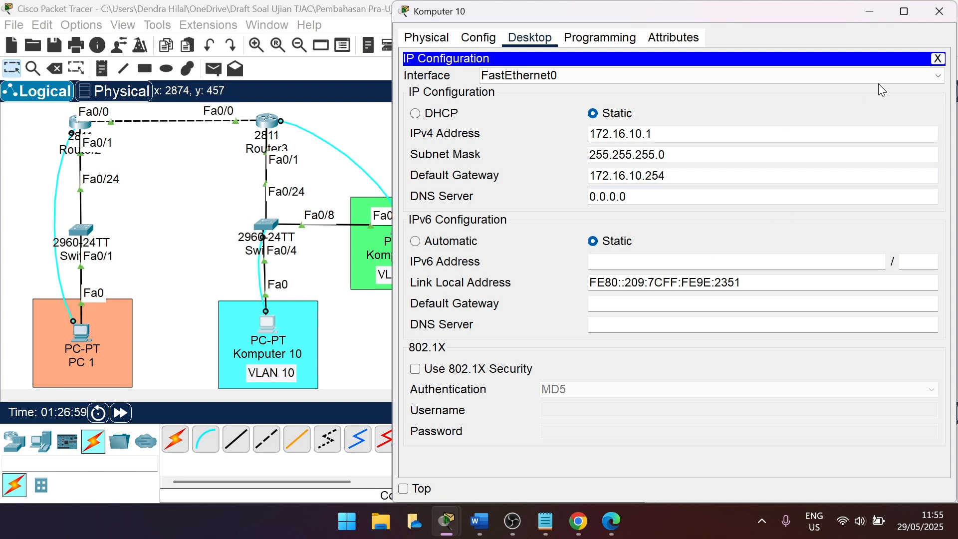
# Ping Komputer 20 at 192.168.20.1 from Komputer 10's command prompt to test inter-VLAN connectivity, and minimize the window
pyautogui.click(938, 59)
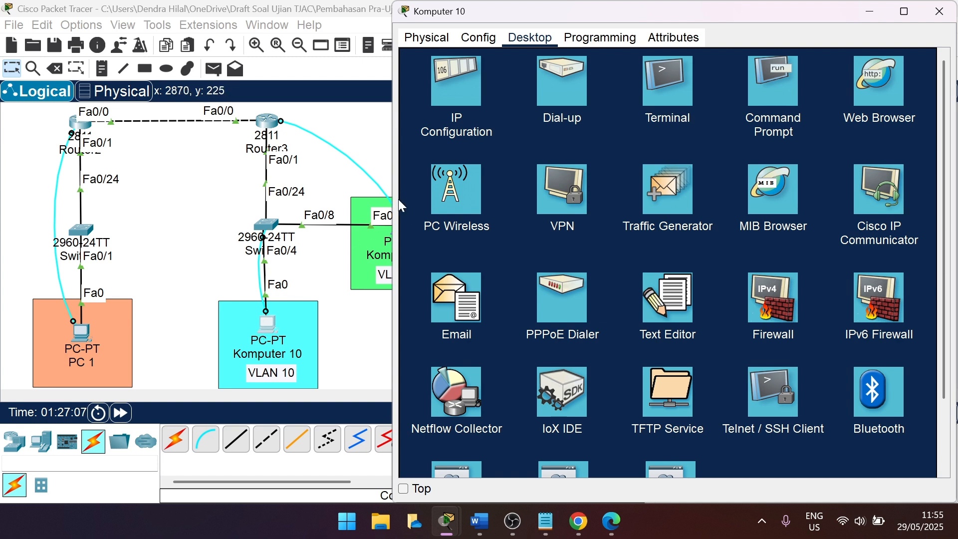
pyautogui.click(793, 85)
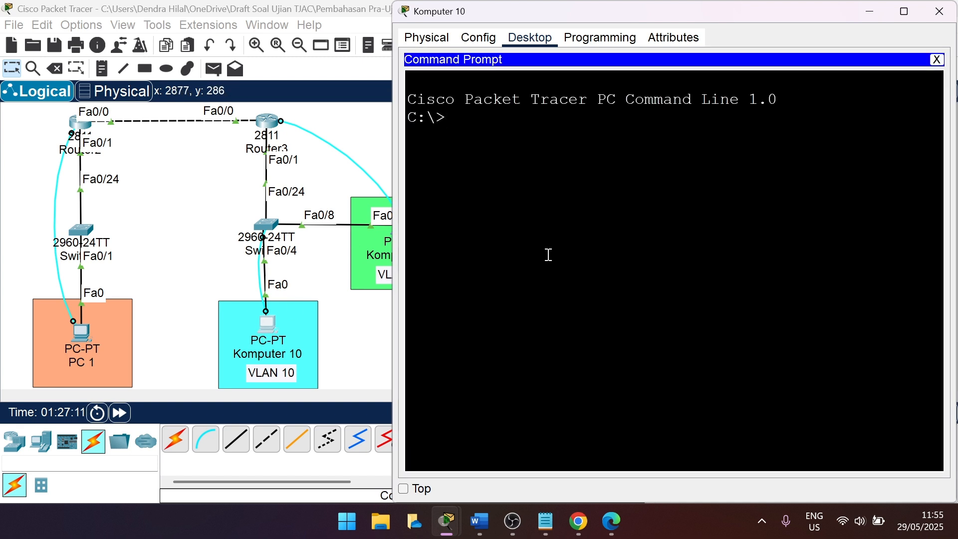
pyautogui.write('ping')
pyautogui.write('1')
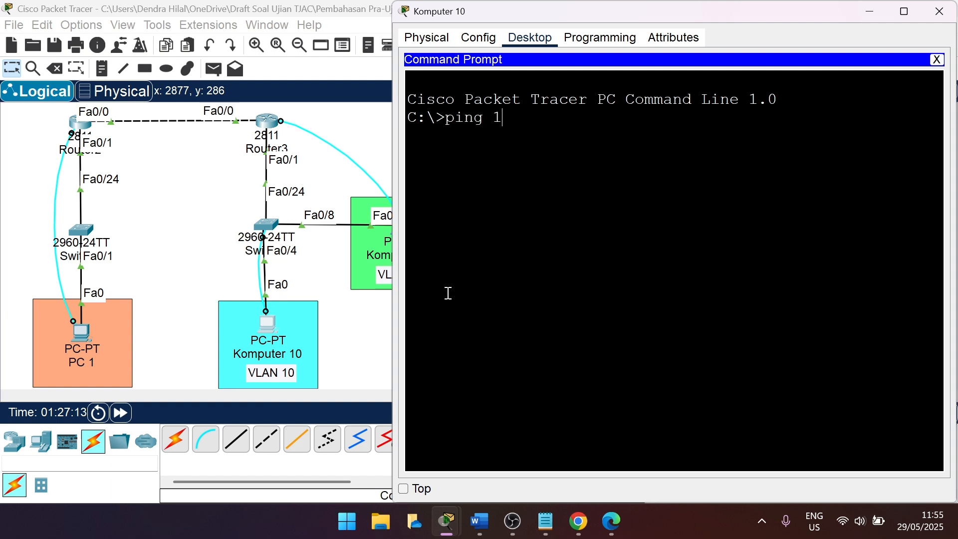
pyautogui.write('92.168.20.1')
pyautogui.press('Return')
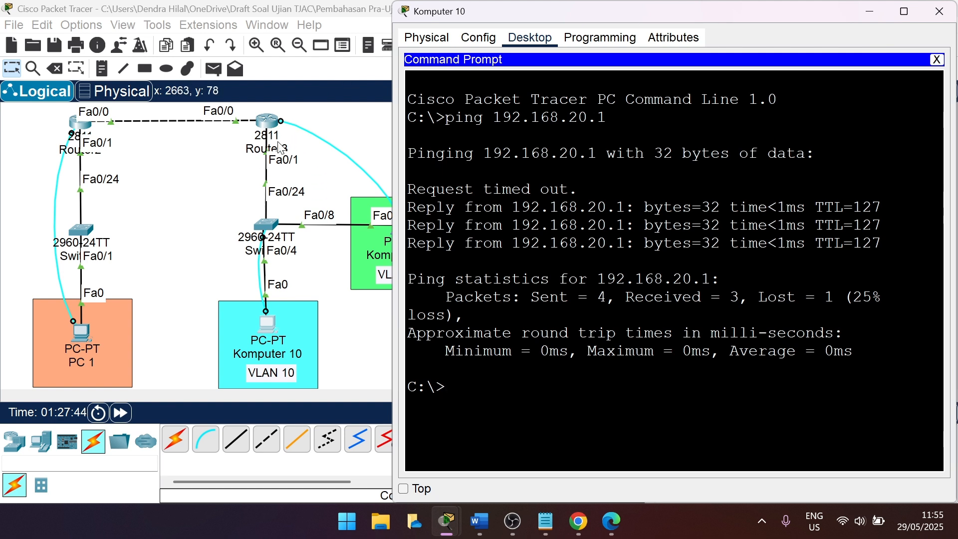
pyautogui.click(872, 10)
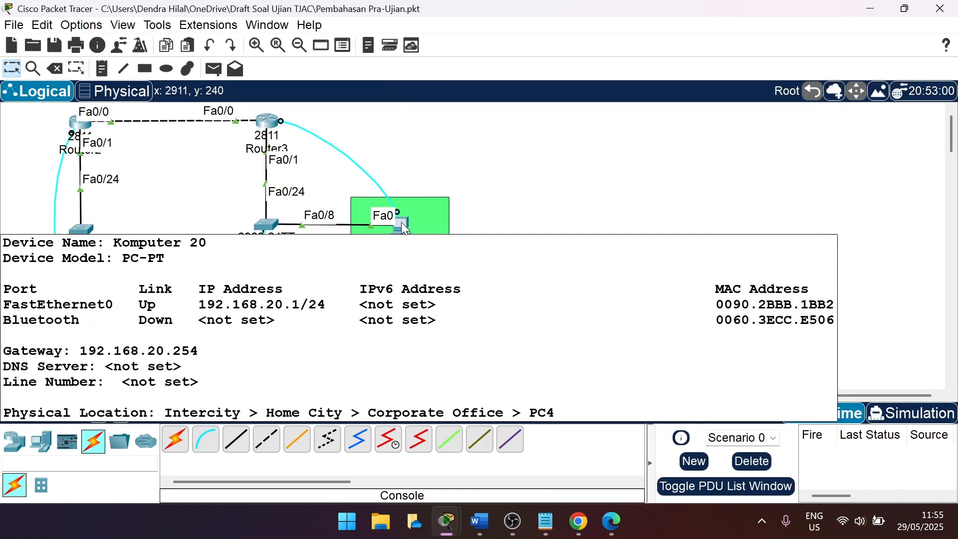
# Open a terminal session from Komputer 20 to Router3 with the default port settings, reaching its global configuration prompt
pyautogui.click(401, 223)
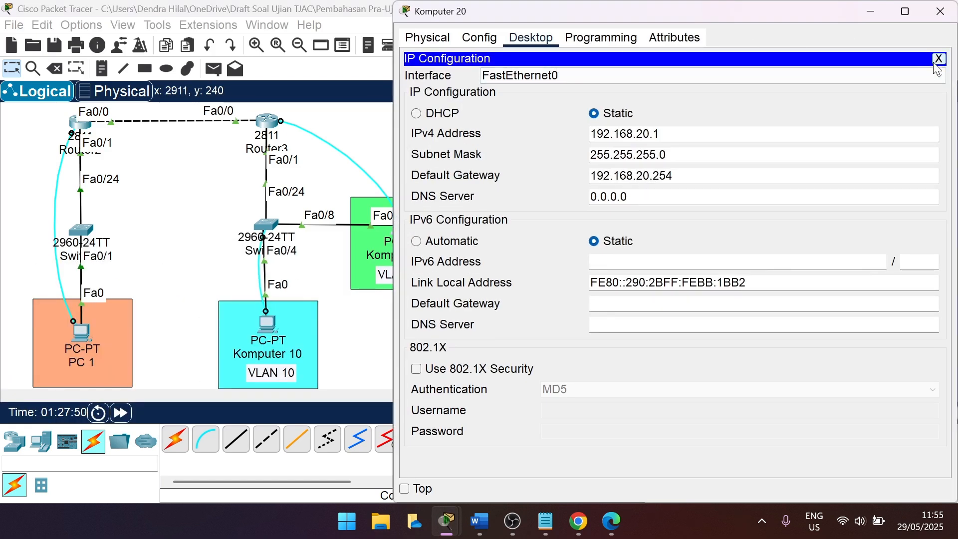
pyautogui.click(938, 59)
pyautogui.click(665, 82)
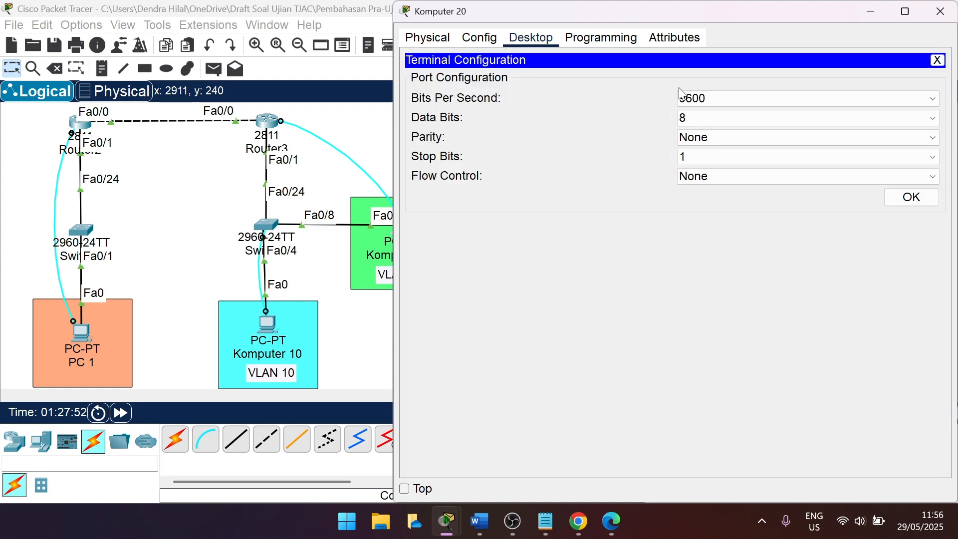
pyautogui.click(908, 195)
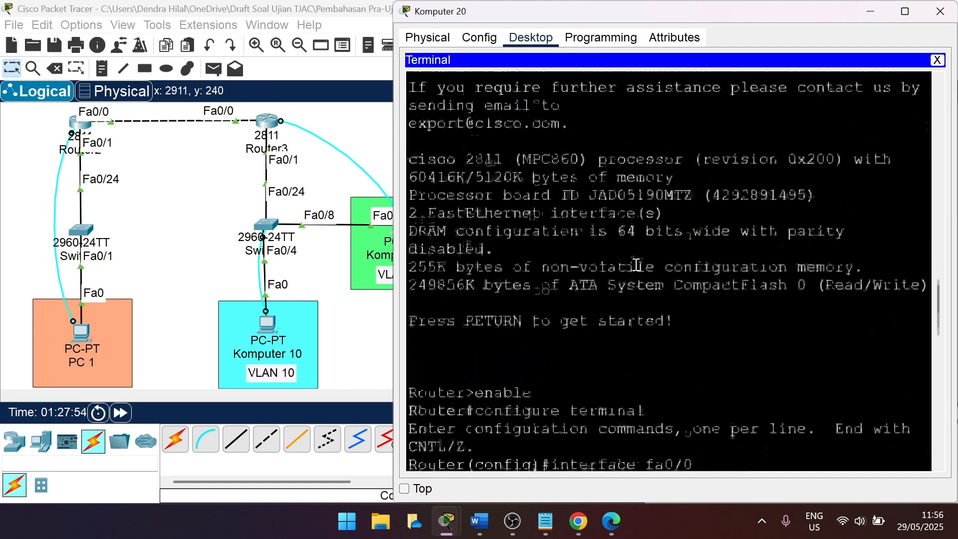
pyautogui.press('Return')
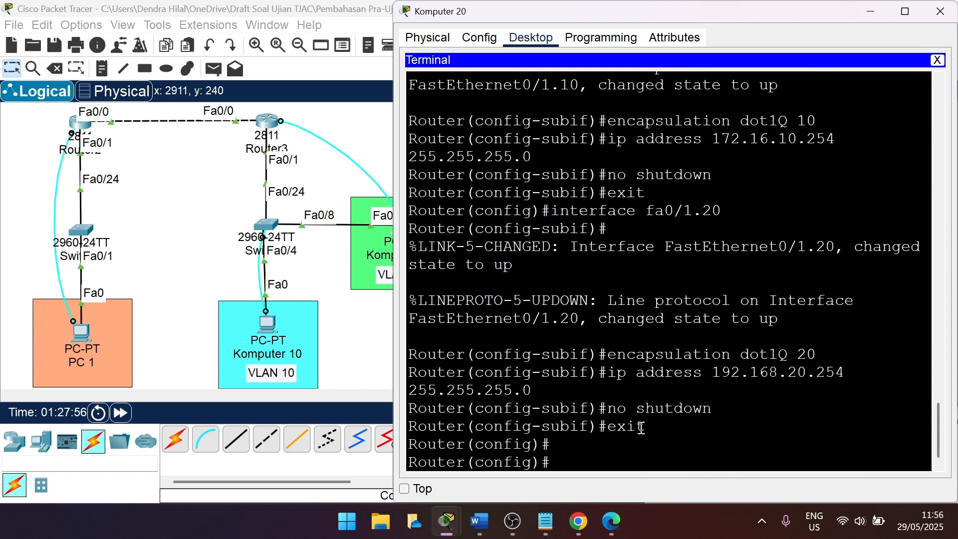
# Add a static route on Router3 to 192.168.1.0 255.255.255.0 via 10.10.0.1, checking the addresses in the Word table, and minimize Komputer 20's window
pyautogui.write('ip route')
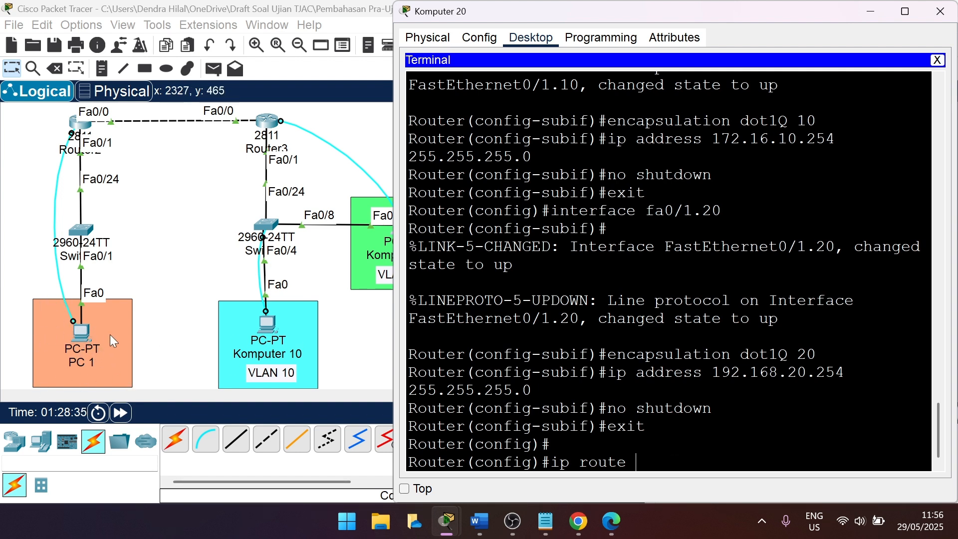
pyautogui.click(479, 521)
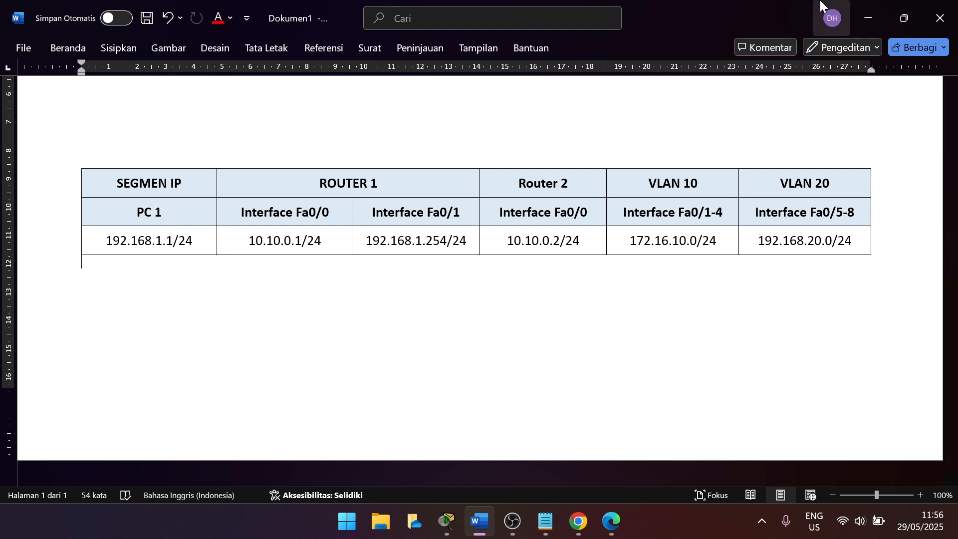
pyautogui.click(868, 18)
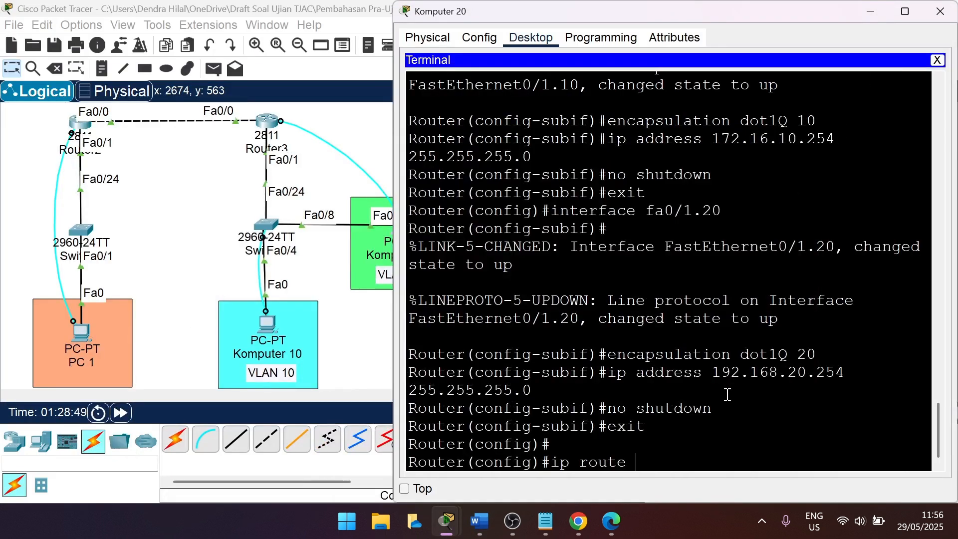
pyautogui.write('192.168.1.0 ')
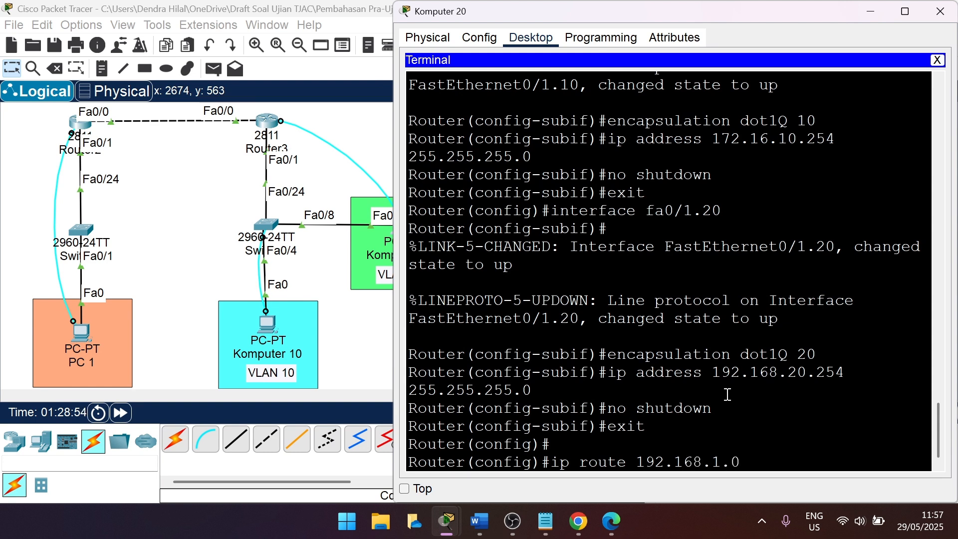
pyautogui.write('255.255')
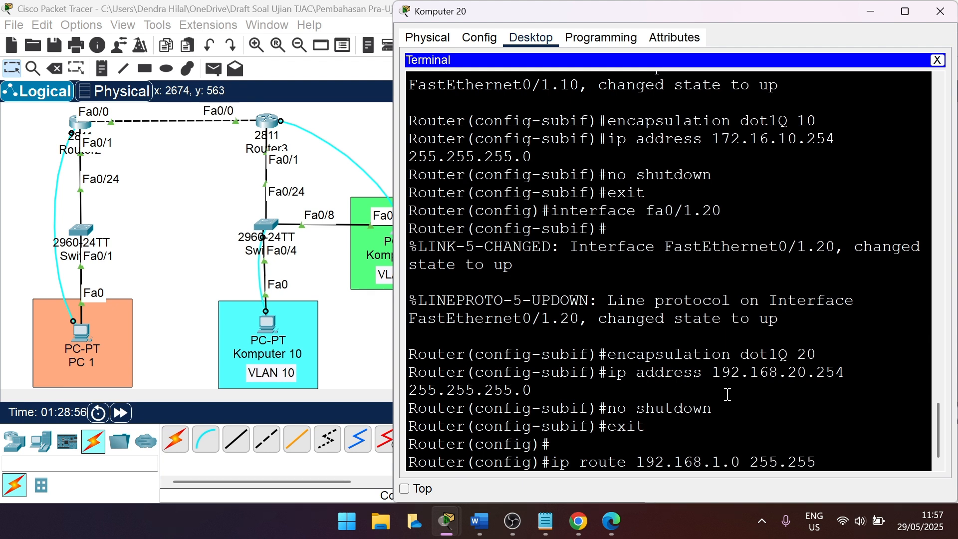
pyautogui.write('.255.0')
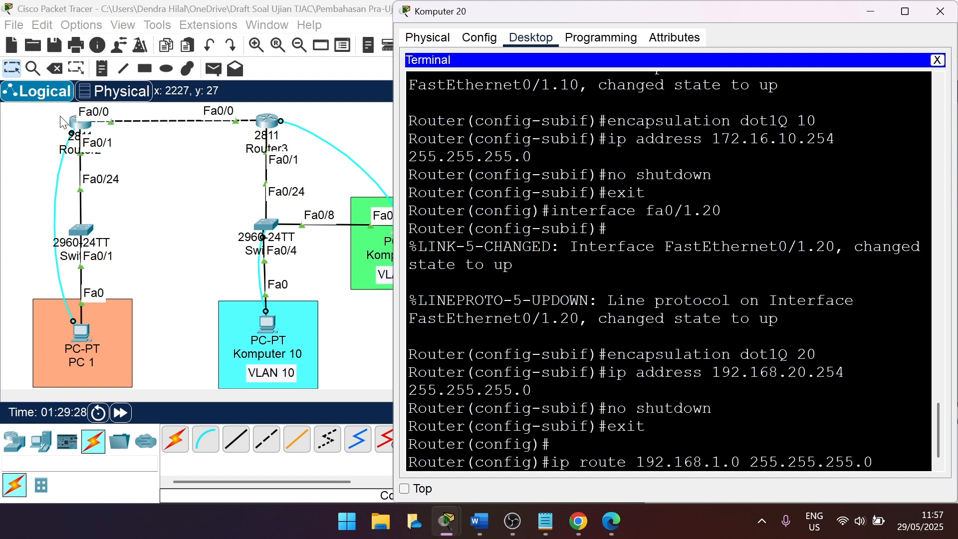
pyautogui.click(478, 529)
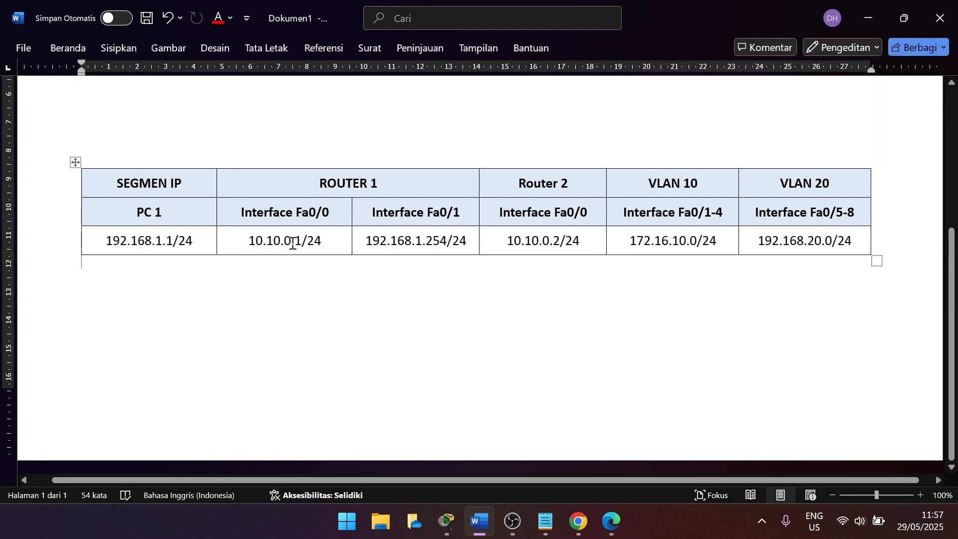
pyautogui.click(883, 20)
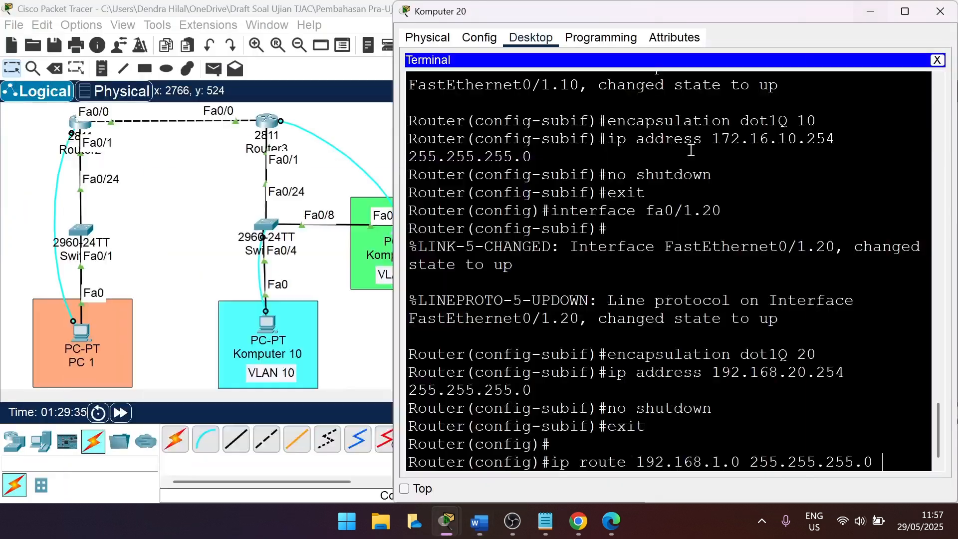
pyautogui.write('0.10.')
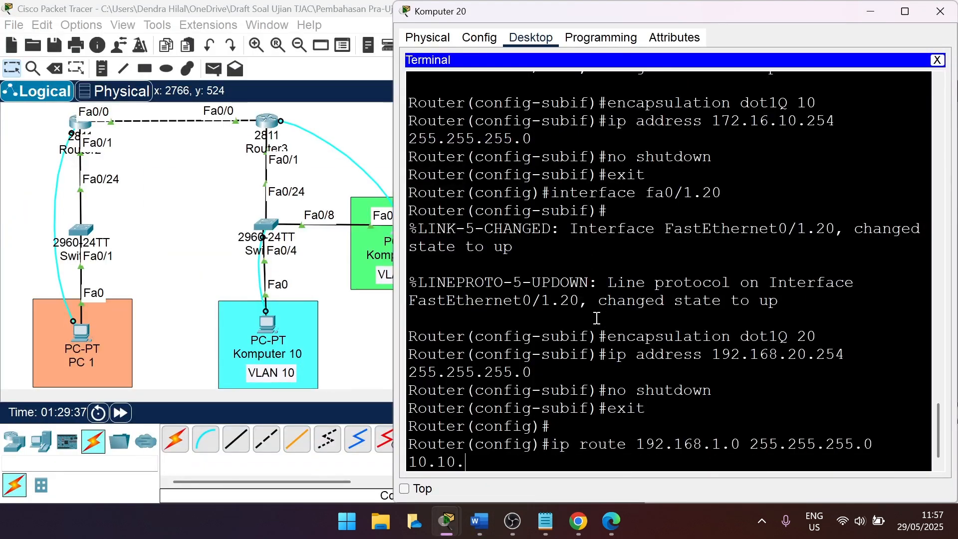
pyautogui.write('0.1')
pyautogui.press('Return')
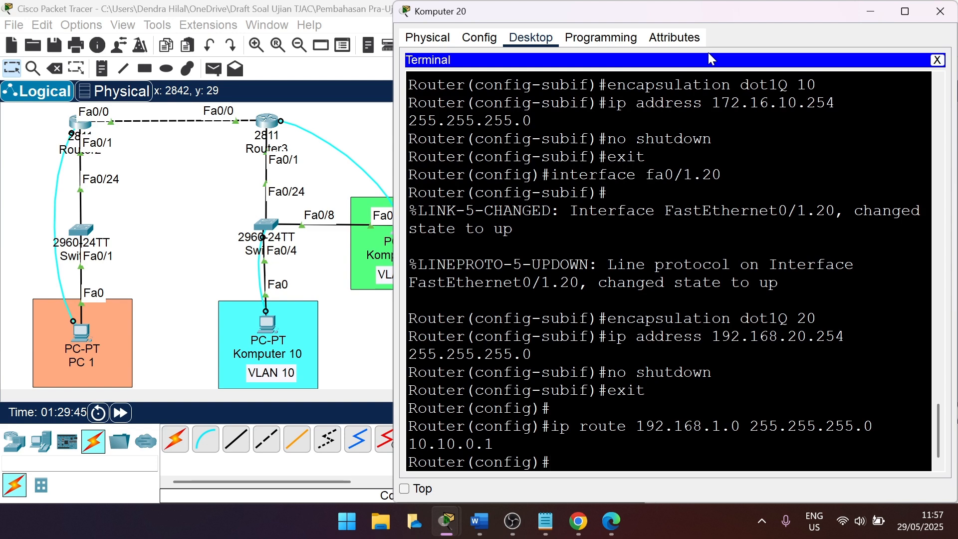
pyautogui.click(870, 11)
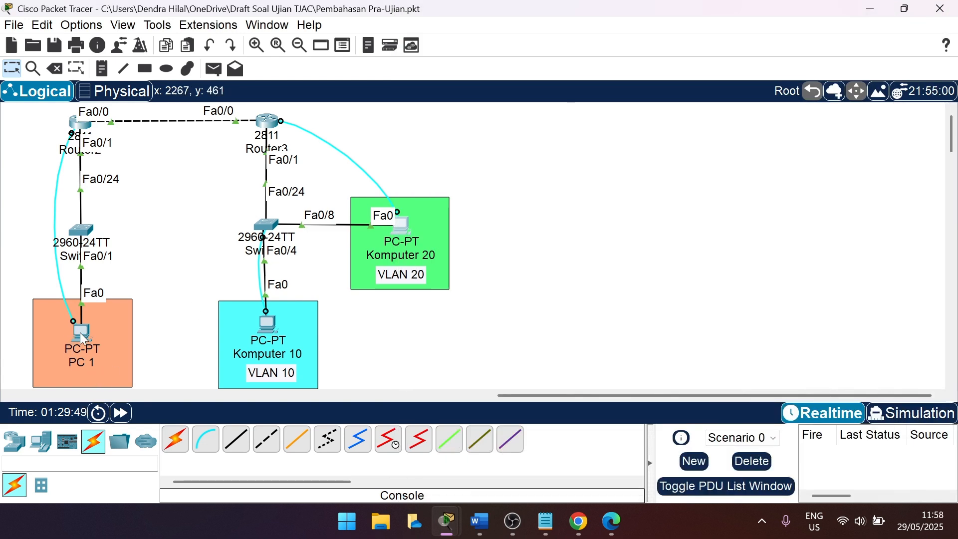
# Open PC 1's terminal session and enter privileged and global configuration mode on its connected router
pyautogui.click(81, 334)
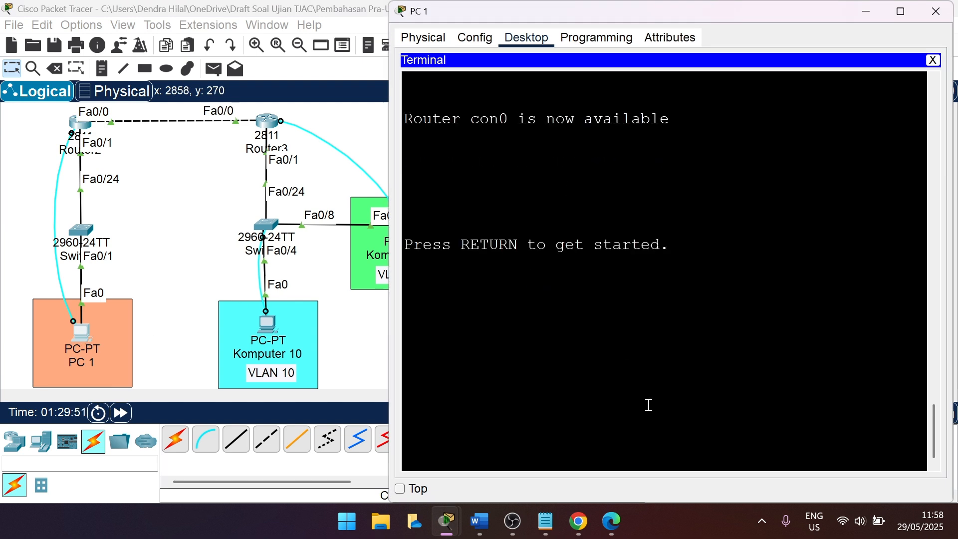
pyautogui.press('Return')
pyautogui.write('enable')
pyautogui.press('Return')
pyautogui.write('confi')
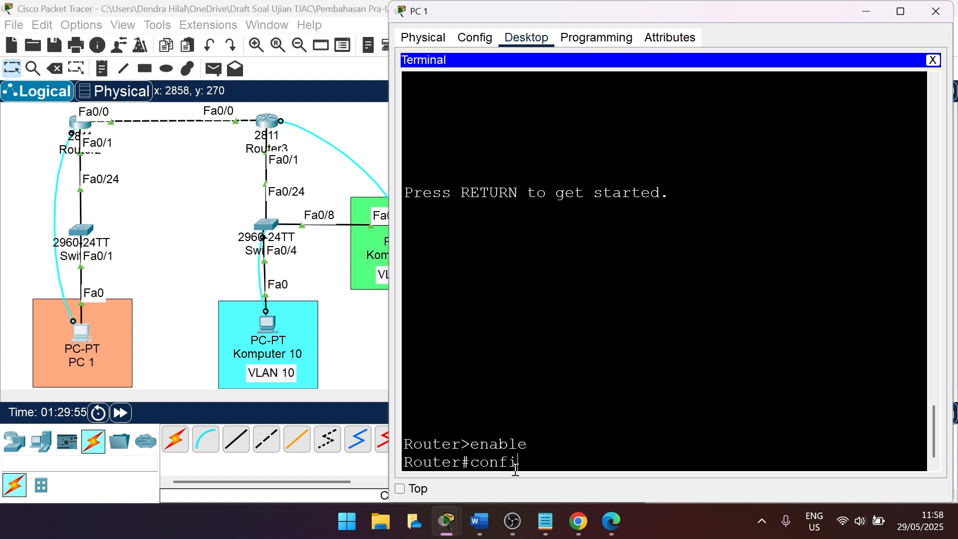
pyautogui.write('gure terminal')
pyautogui.press('Return')
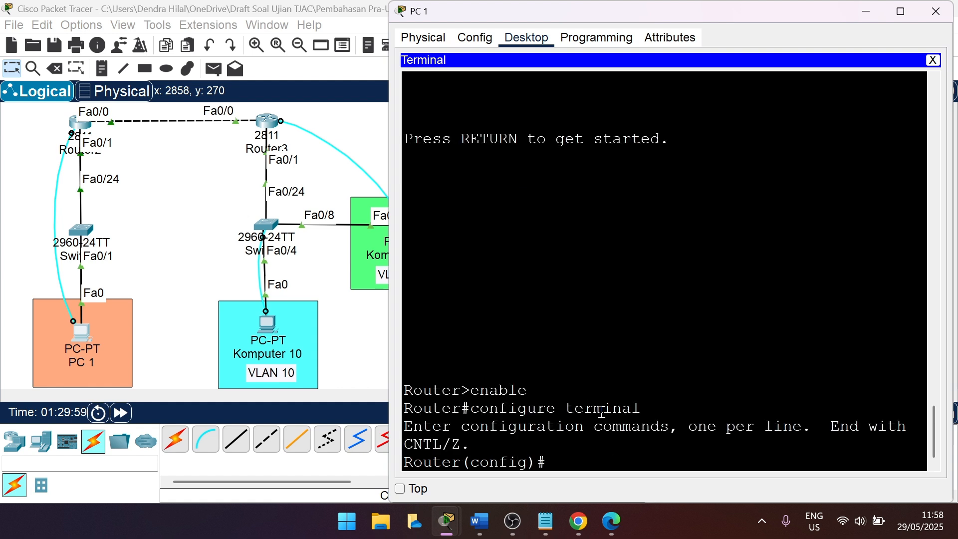
# Add a static route to VLAN 10's network 172.16.10.0 255.255.255.0 via 10.10.0.2, checking the addresses in the Word table
pyautogui.write('ip route')
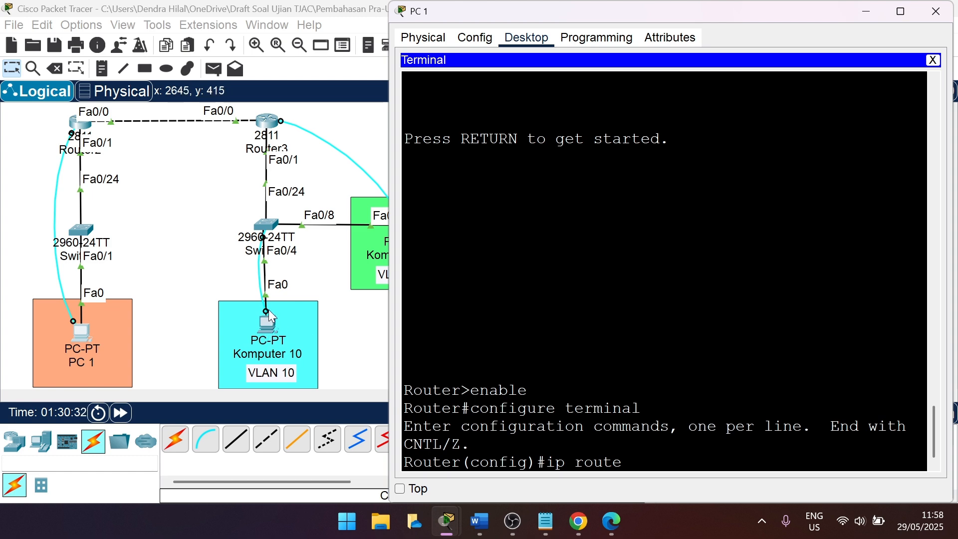
pyautogui.click(480, 524)
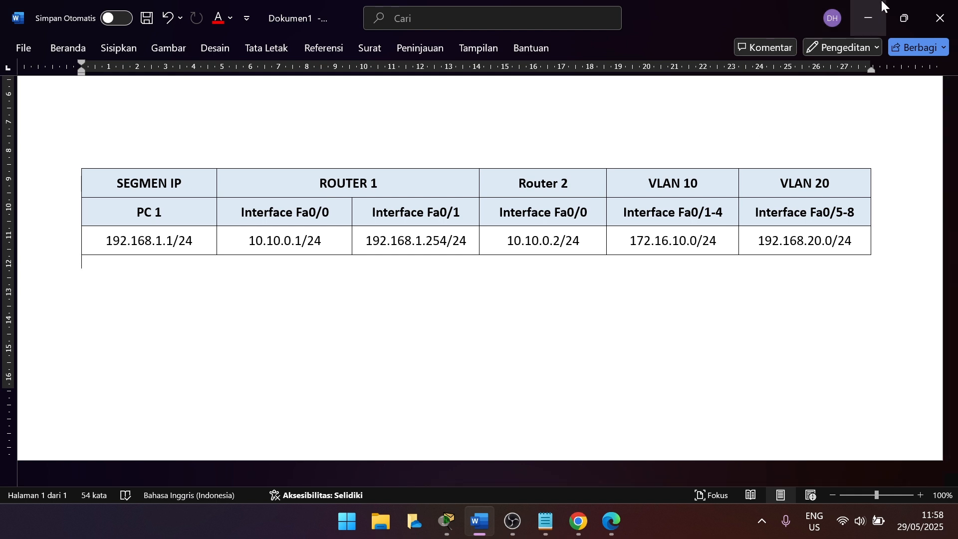
pyautogui.click(870, 17)
pyautogui.write('172')
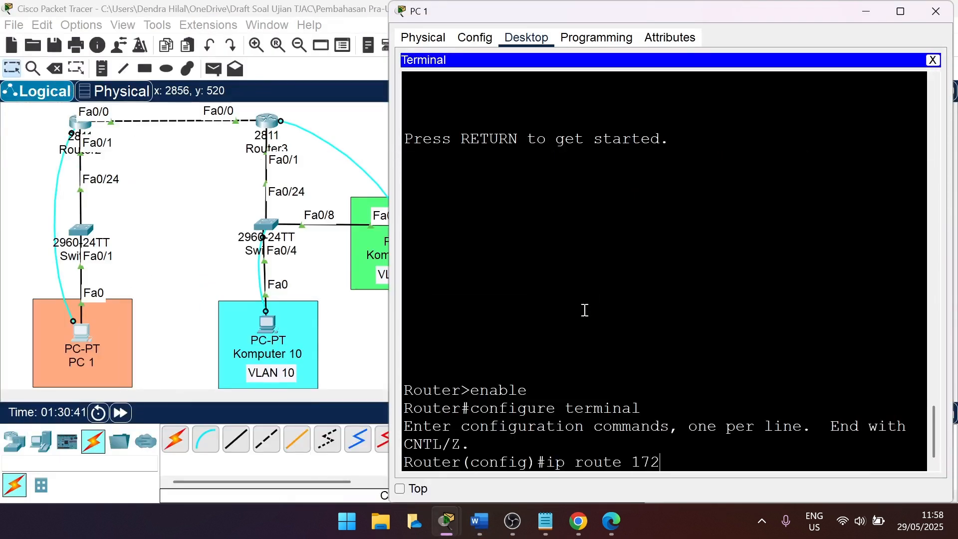
pyautogui.write('.16.10.0 255.255.255.0')
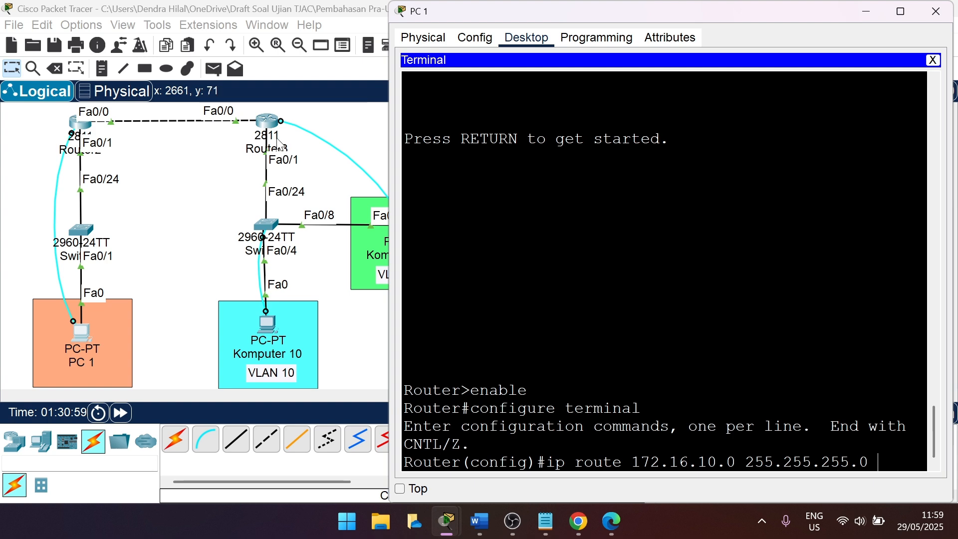
pyautogui.click(484, 523)
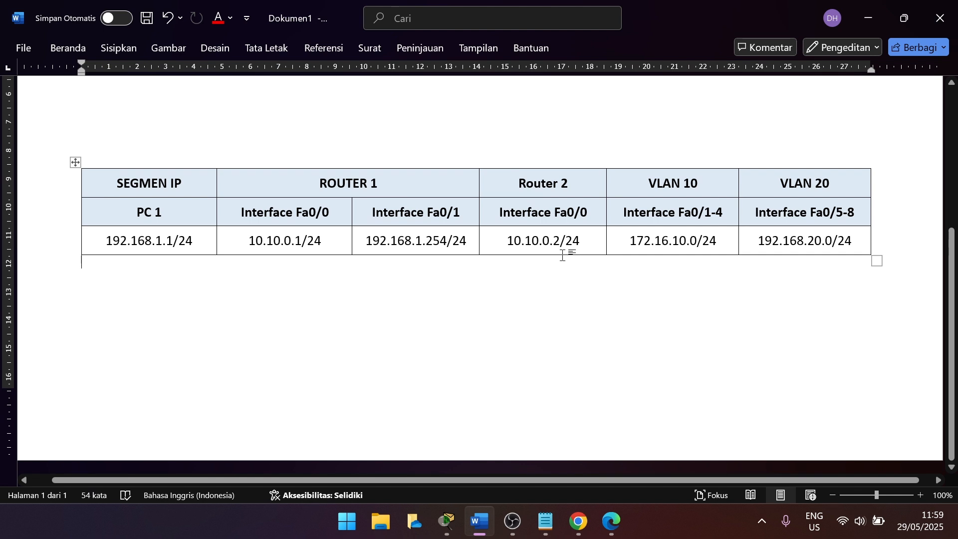
pyautogui.click(869, 18)
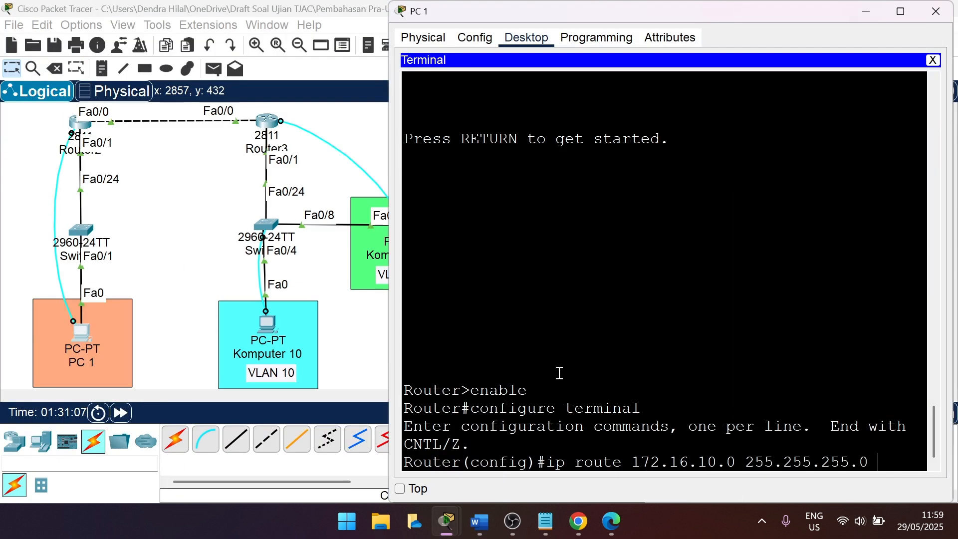
pyautogui.write('10.10.0.2')
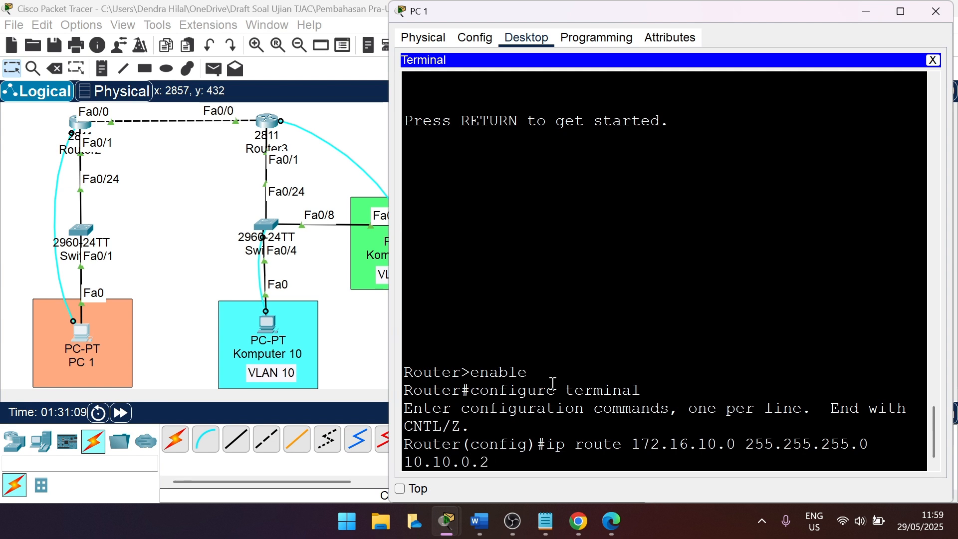
pyautogui.press('Return')
# Look up VLAN 20's network in the Word table and add a static route to 192.168.20.0 255.255.255.0 via 10.10.0.2
pyautogui.write('ip route')
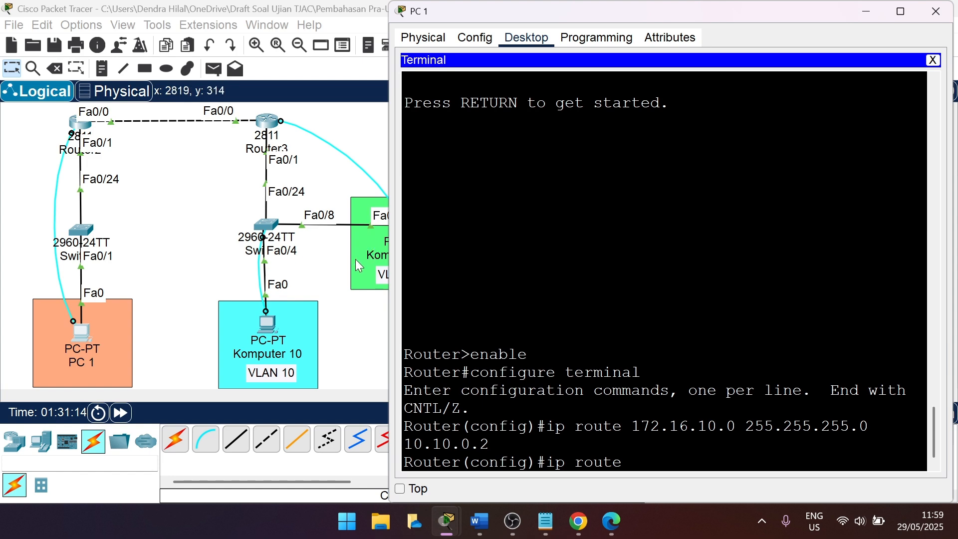
pyautogui.click(476, 529)
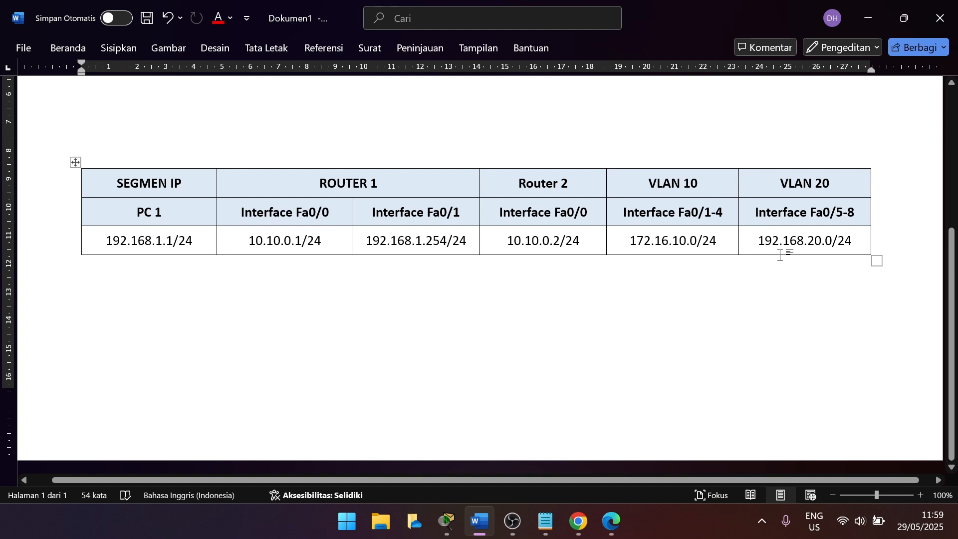
pyautogui.click(868, 18)
pyautogui.write('192.168.20.0')
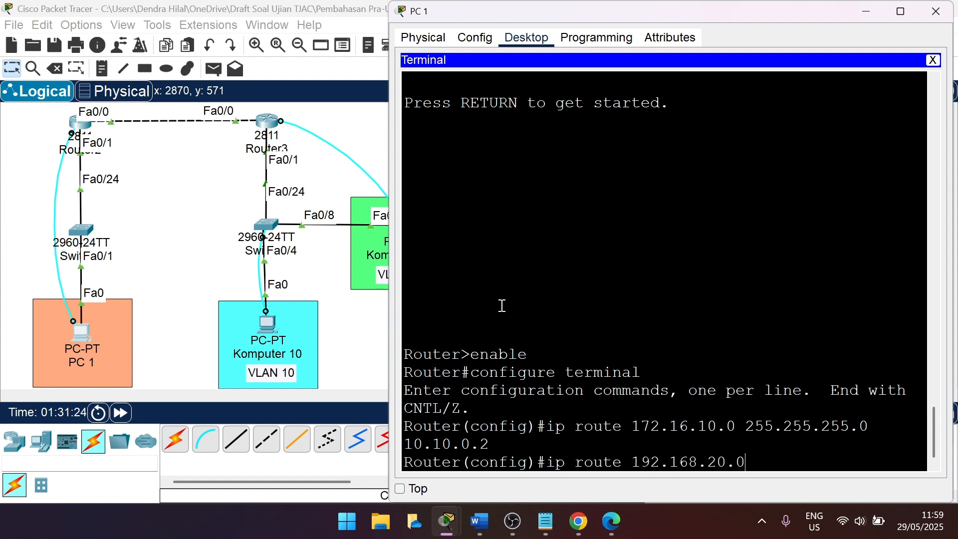
pyautogui.write(' 255.255.2555.0')
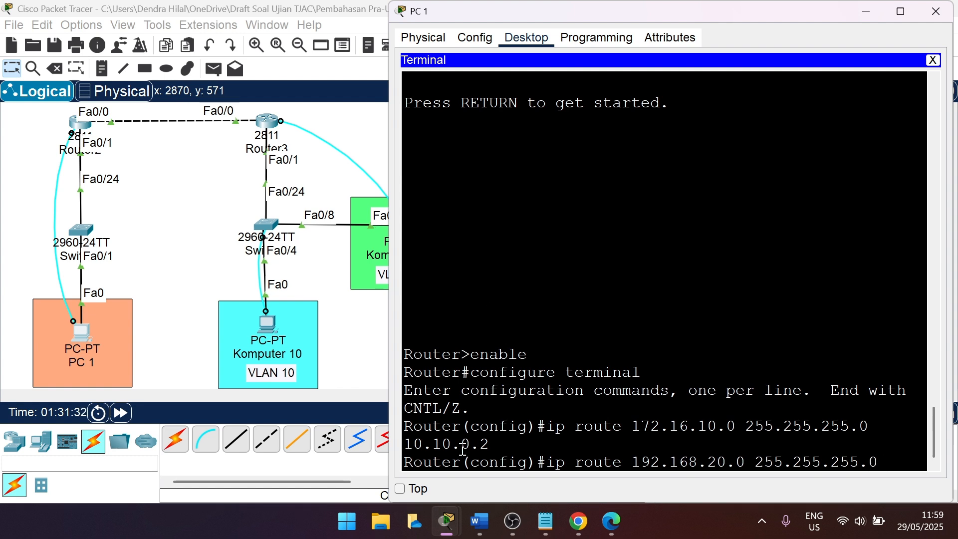
pyautogui.write(' 10.10.0.2')
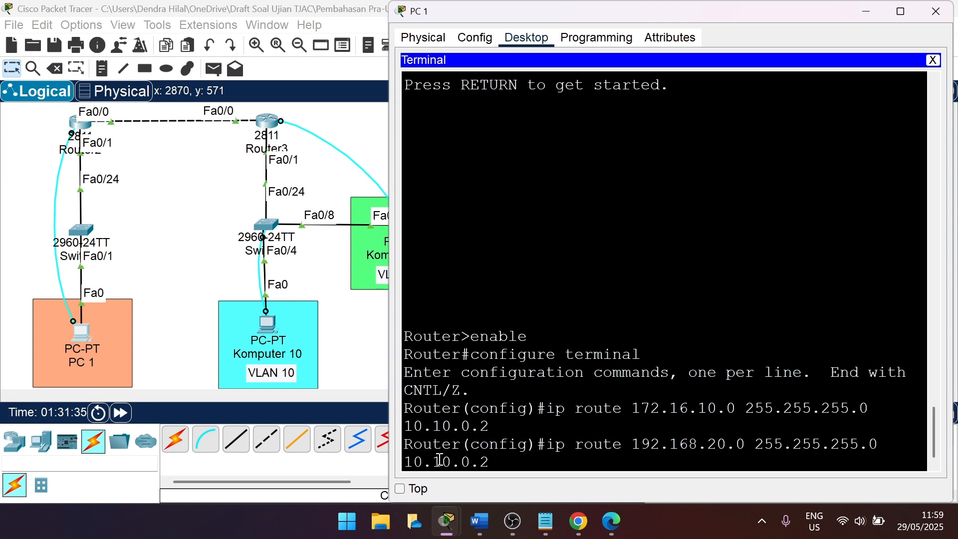
pyautogui.press('Return')
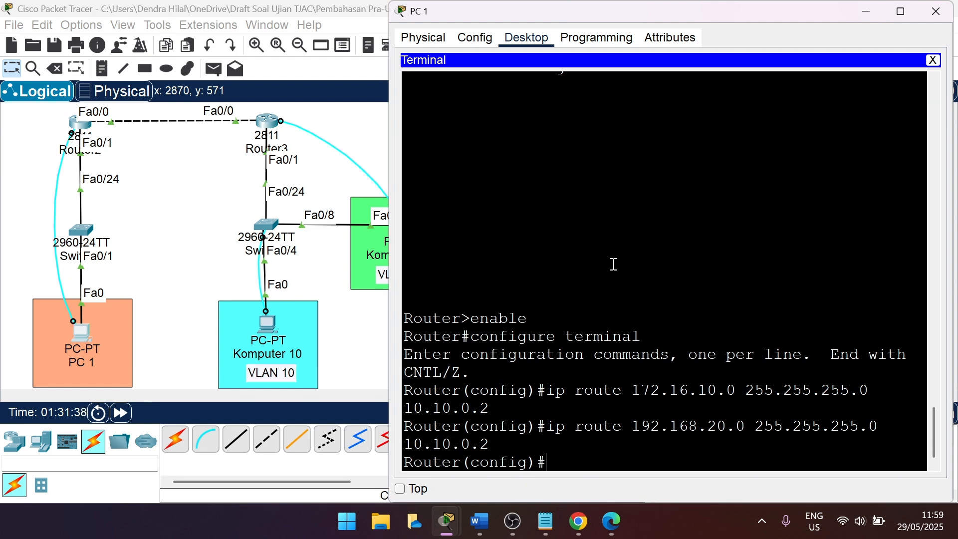
# Leave global configuration mode, save the router's configuration with write memory, and return to the topology workspace
pyautogui.write('exit')
pyautogui.press('Return')
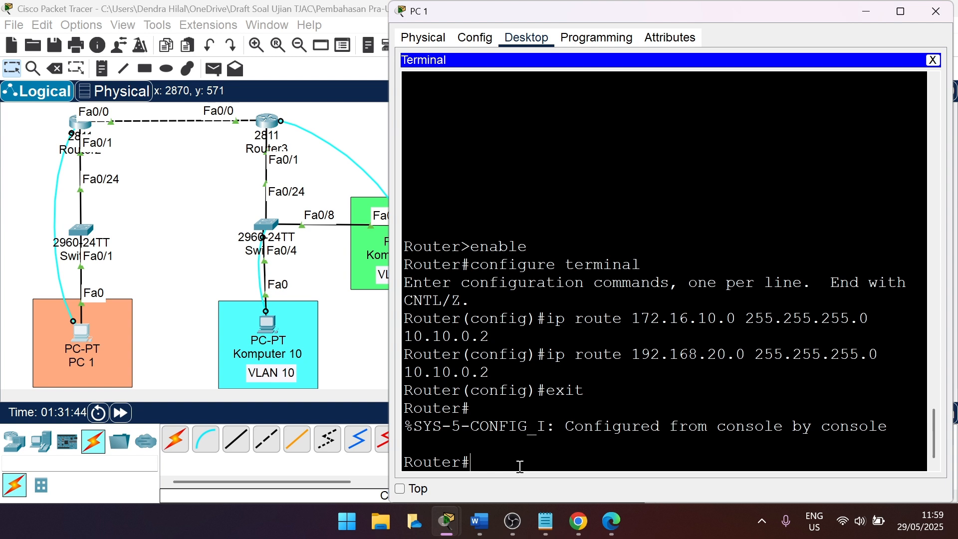
pyautogui.write('write memory')
pyautogui.press('Return')
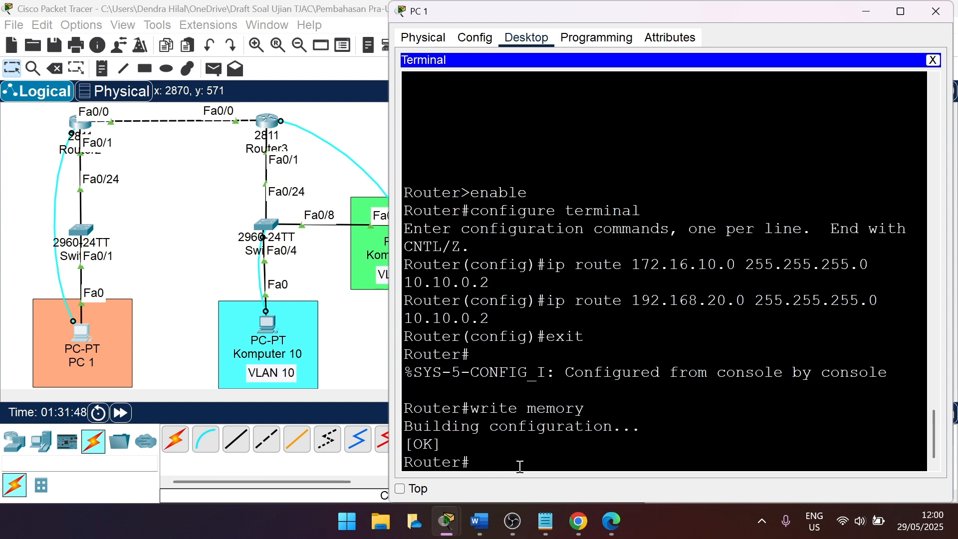
pyautogui.click(868, 13)
pyautogui.click(86, 337)
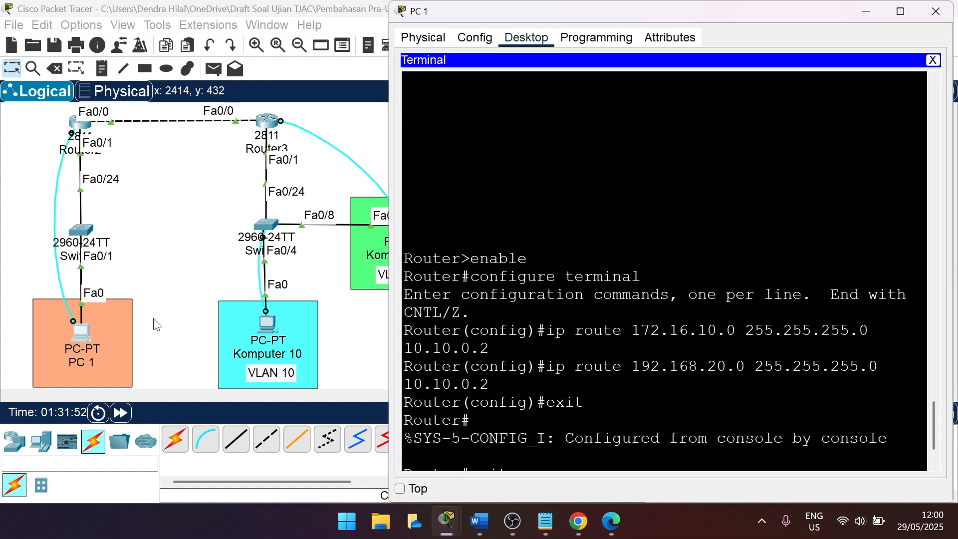
pyautogui.click(326, 188)
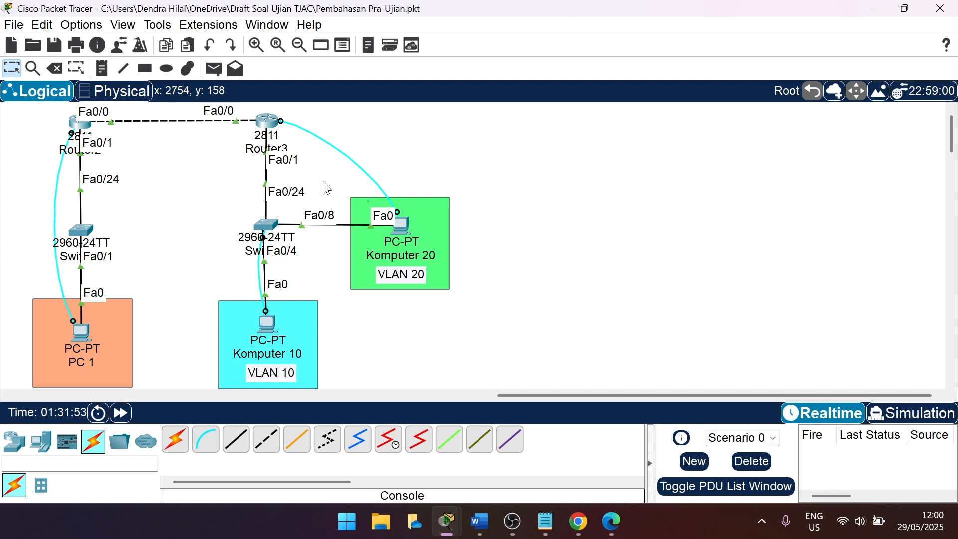
# In Komputer 20's terminal session, leave global configuration mode, save the router's configuration with write memory, and return to the topology workspace
pyautogui.click(405, 220)
pyautogui.scroll(-1, 576, 359)
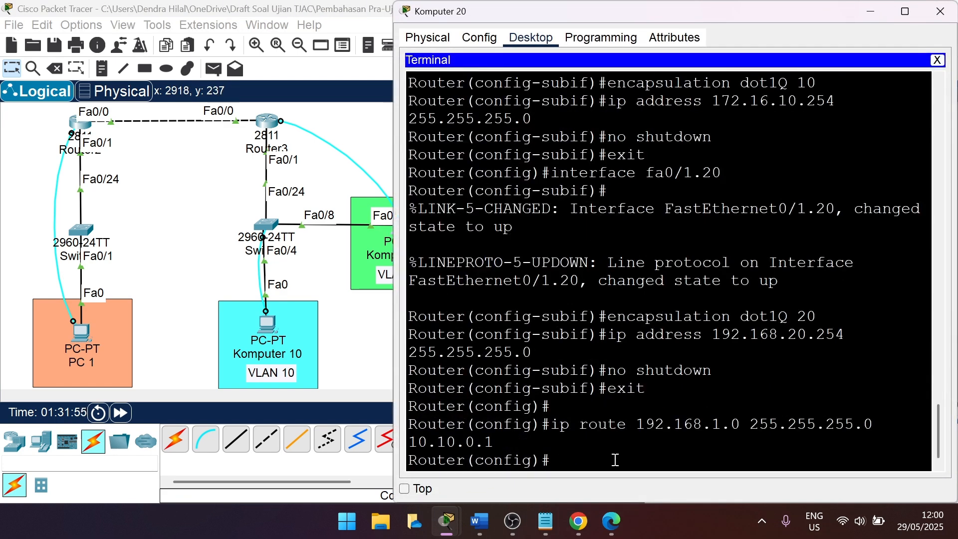
pyautogui.write('exit')
pyautogui.press('Return')
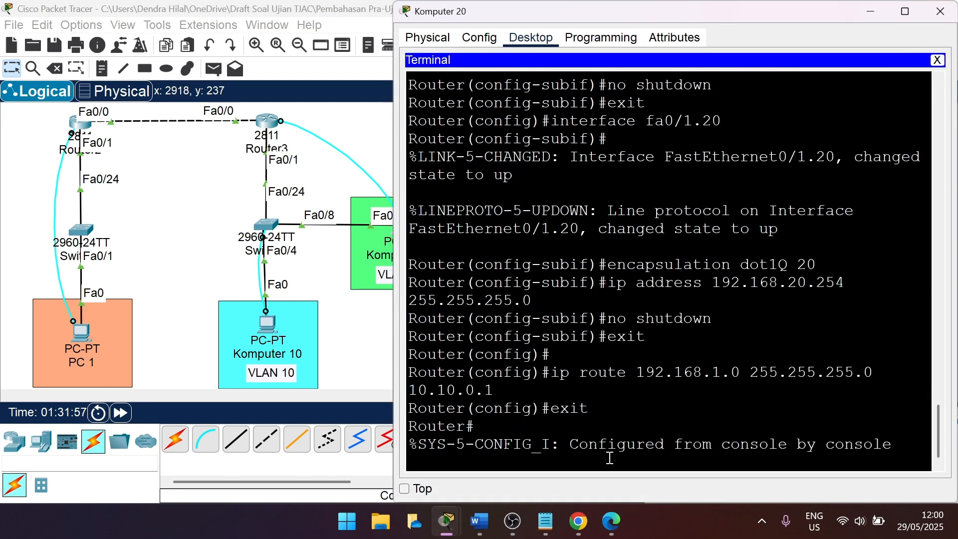
pyautogui.write('write memory')
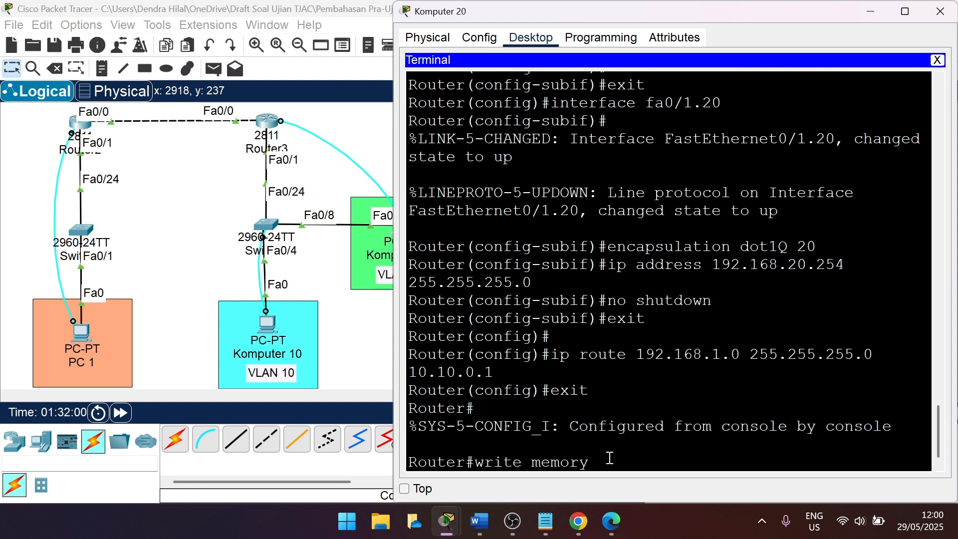
pyautogui.press('Return')
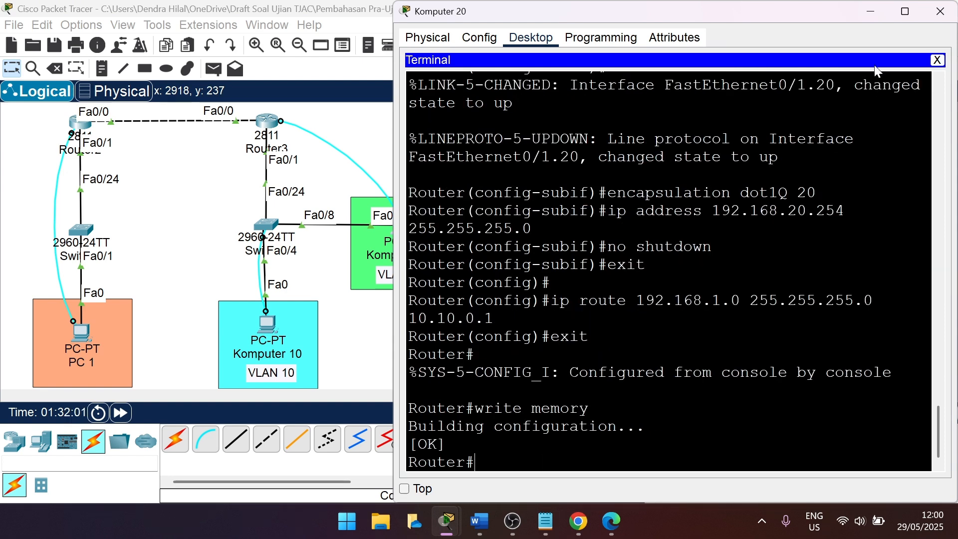
pyautogui.click(871, 18)
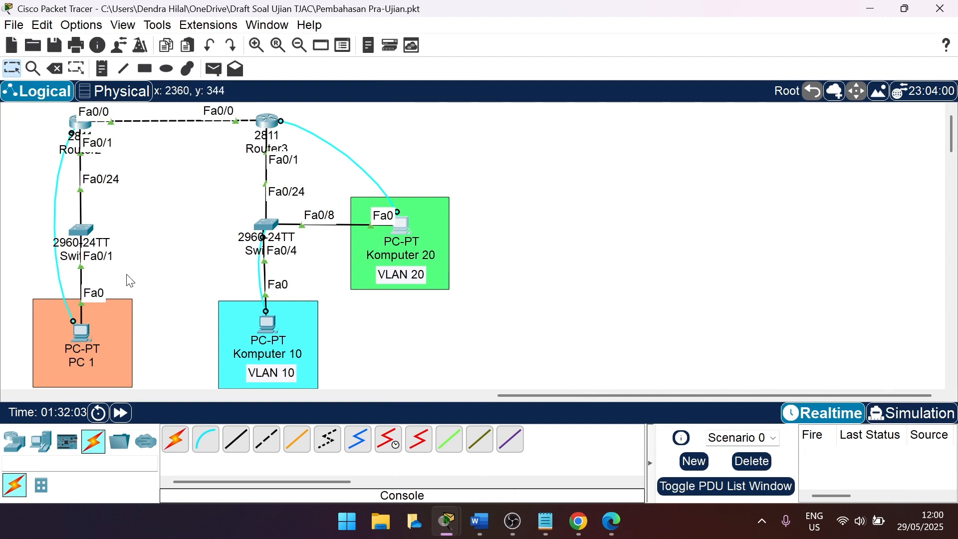
# Leave PC 1's terminal session and ping Komputer 10 at 172.16.10.1 from PC 1's Command Prompt
pyautogui.click(81, 336)
pyautogui.scroll(-2, 613, 216)
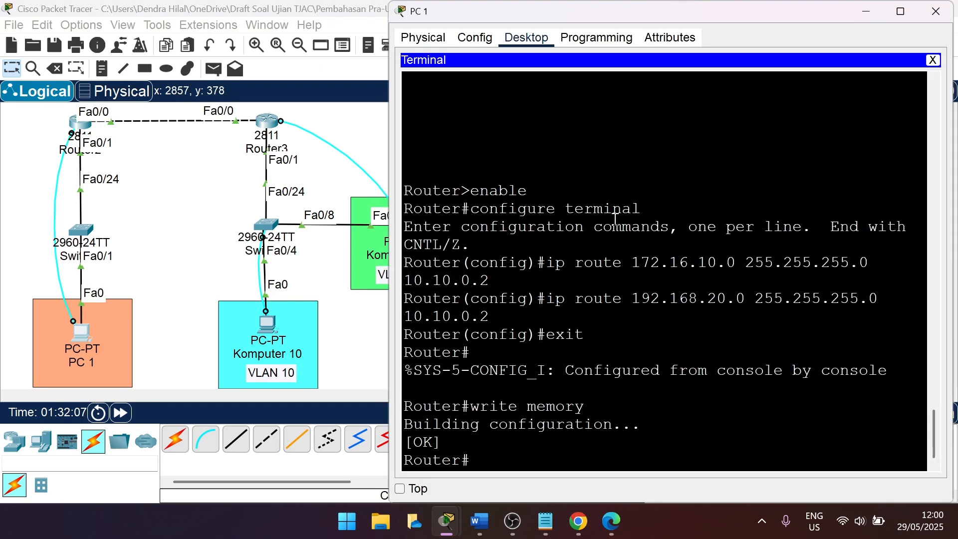
pyautogui.click(932, 61)
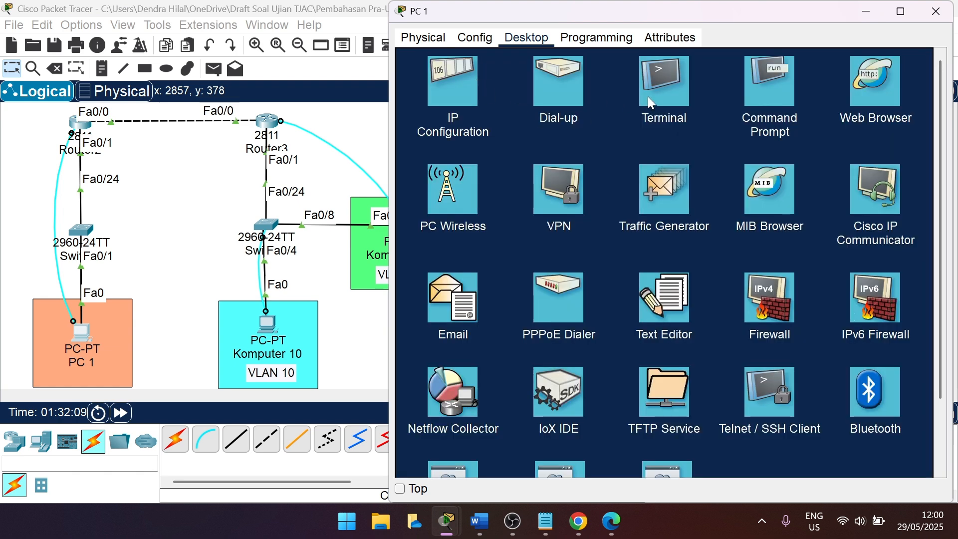
pyautogui.click(769, 98)
pyautogui.write('ping')
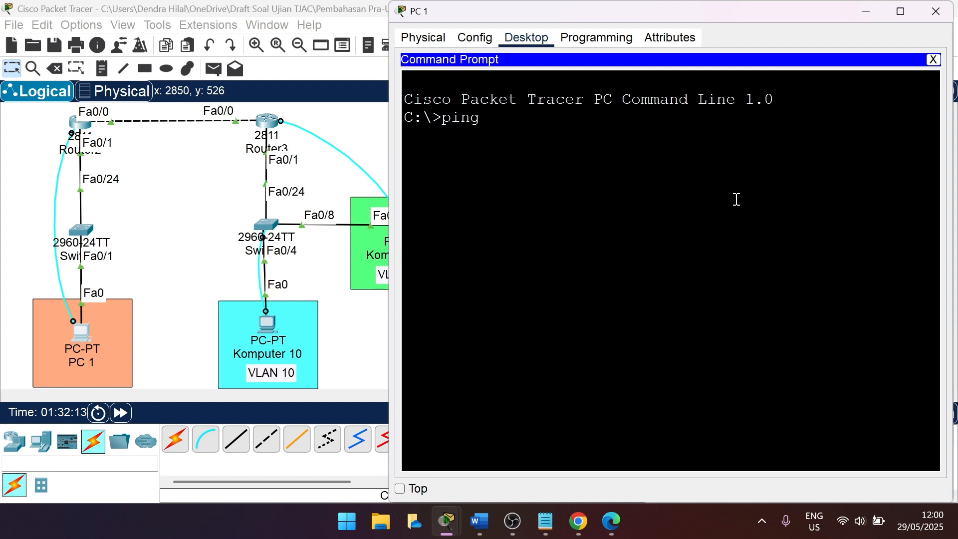
pyautogui.write(' 172.16.10.1')
pyautogui.press('Return')
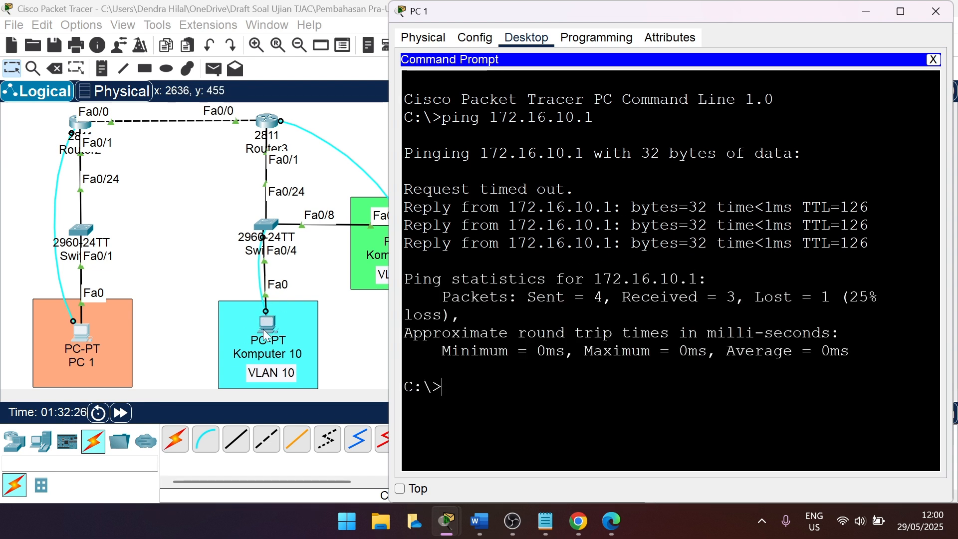
# Ping Komputer 20 at 192.168.20.1 from PC 1, checking the VLAN 20 segment in the Word table, and review the replies
pyautogui.write('ping 192.1')
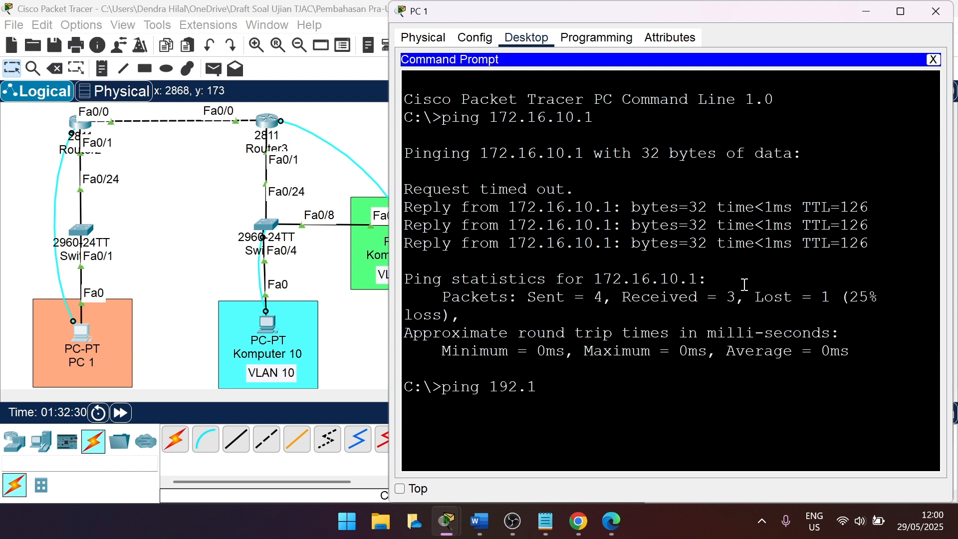
pyautogui.write('68.10')
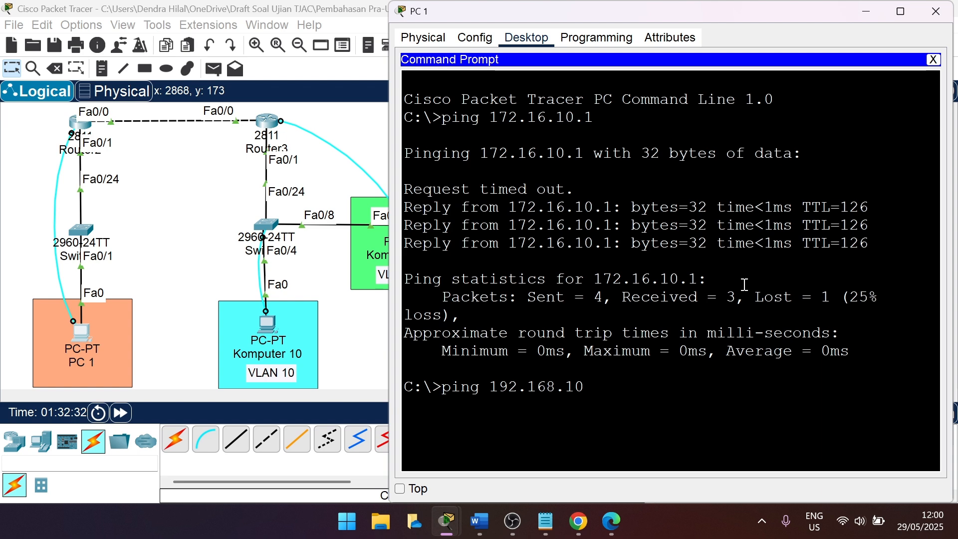
pyautogui.press('BackSpace')
pyautogui.press('BackSpace')
pyautogui.write('20')
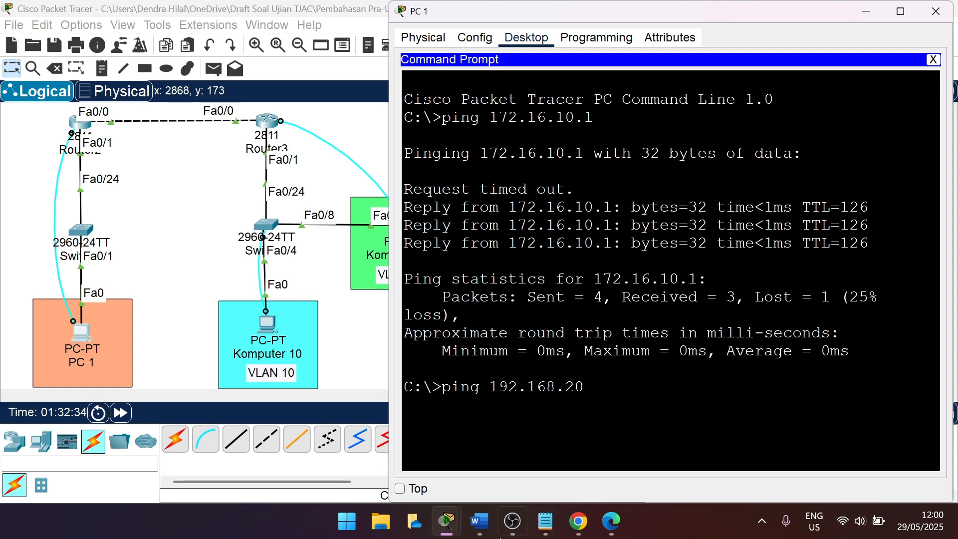
pyautogui.click(480, 535)
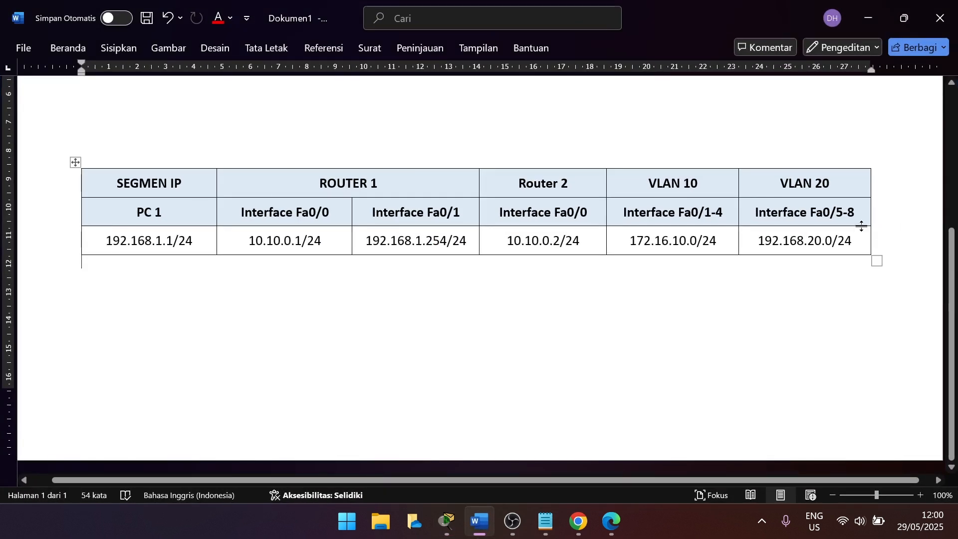
pyautogui.click(873, 19)
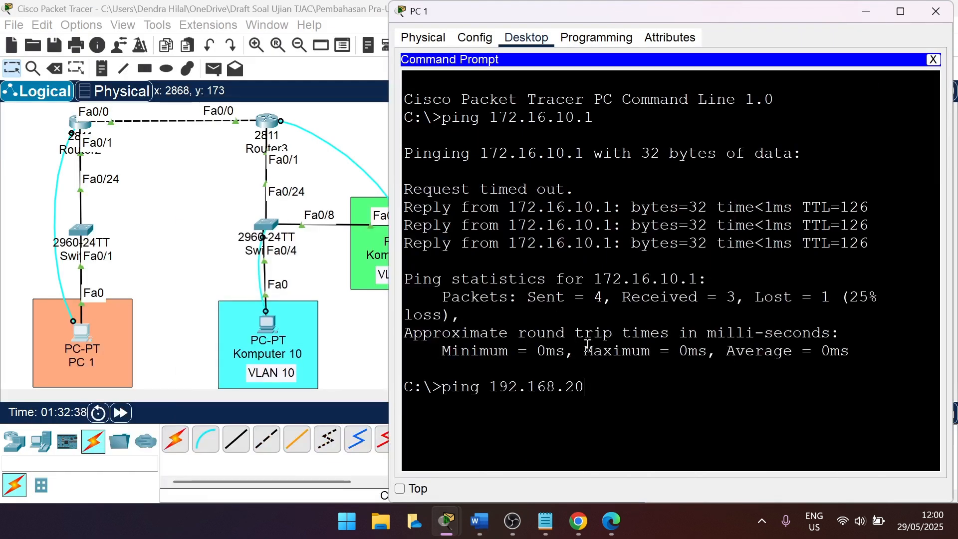
pyautogui.write('.1')
pyautogui.press('Return')
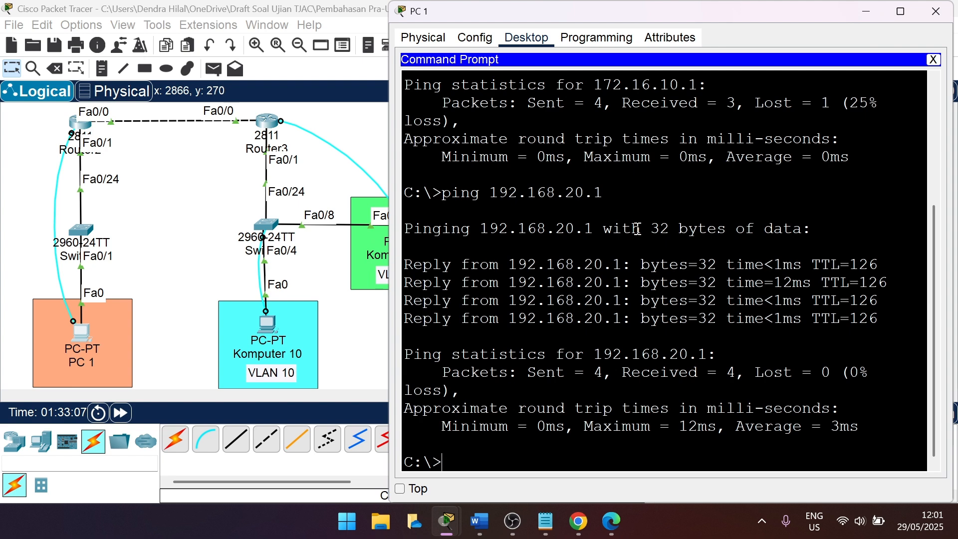
pyautogui.scroll(4, 627, 226)
pyautogui.scroll(-5, 633, 228)
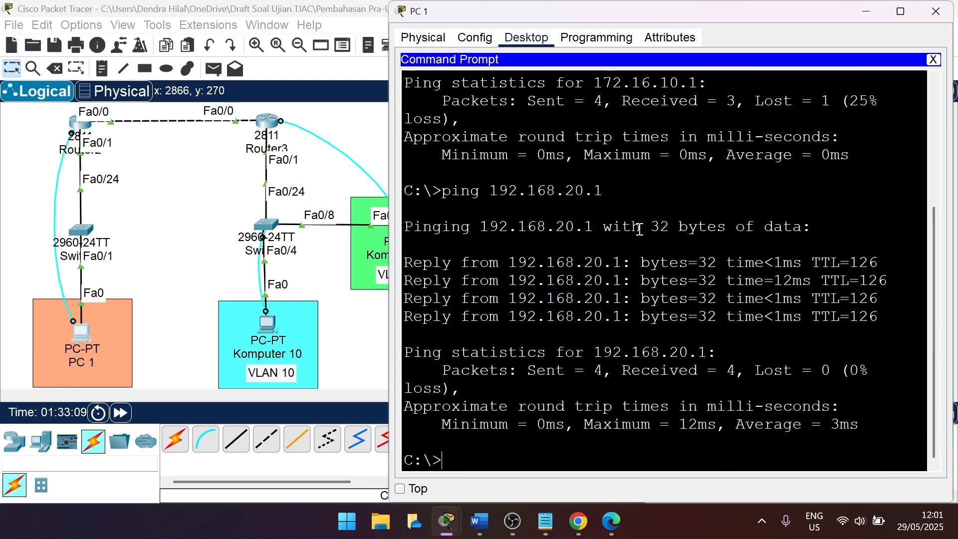